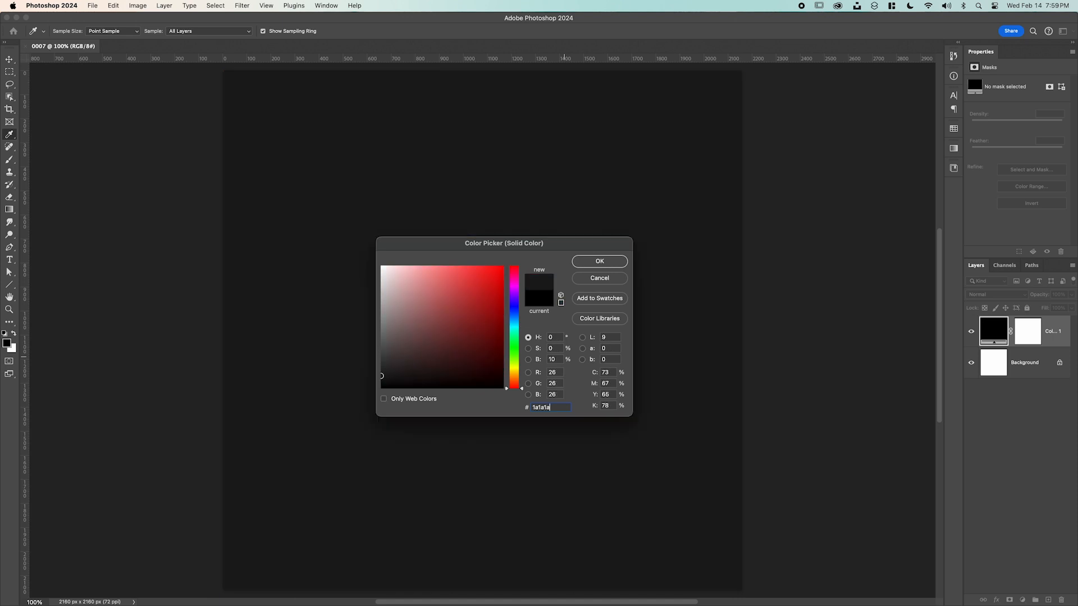
Accept #1a1a1a for the solid colour fill and add a guide layout of 5 columns and 5 rows with 80 px gutters.
key(Return)
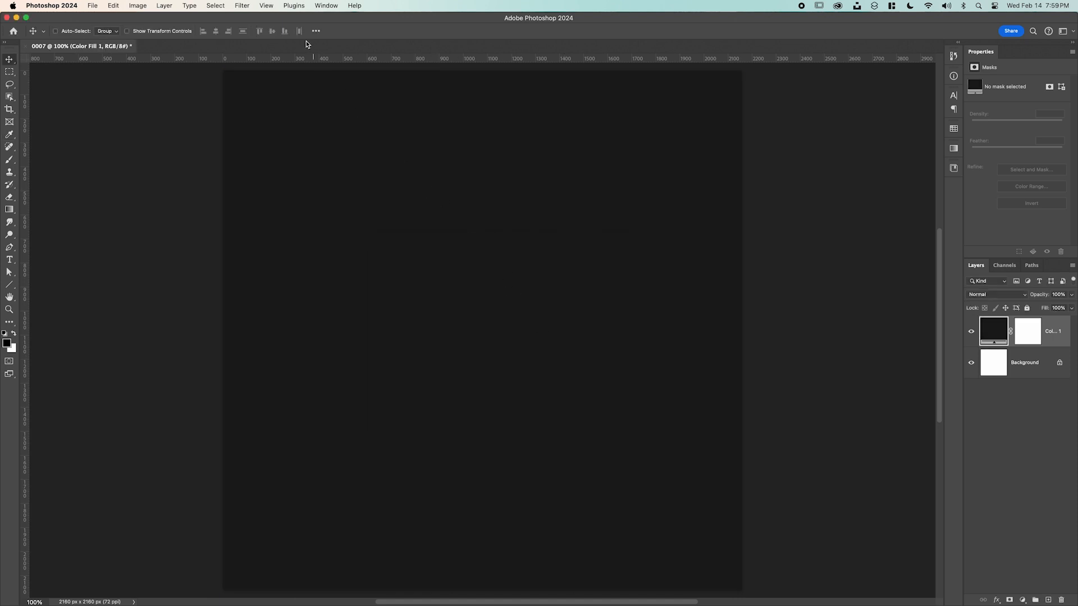
click(268, 6)
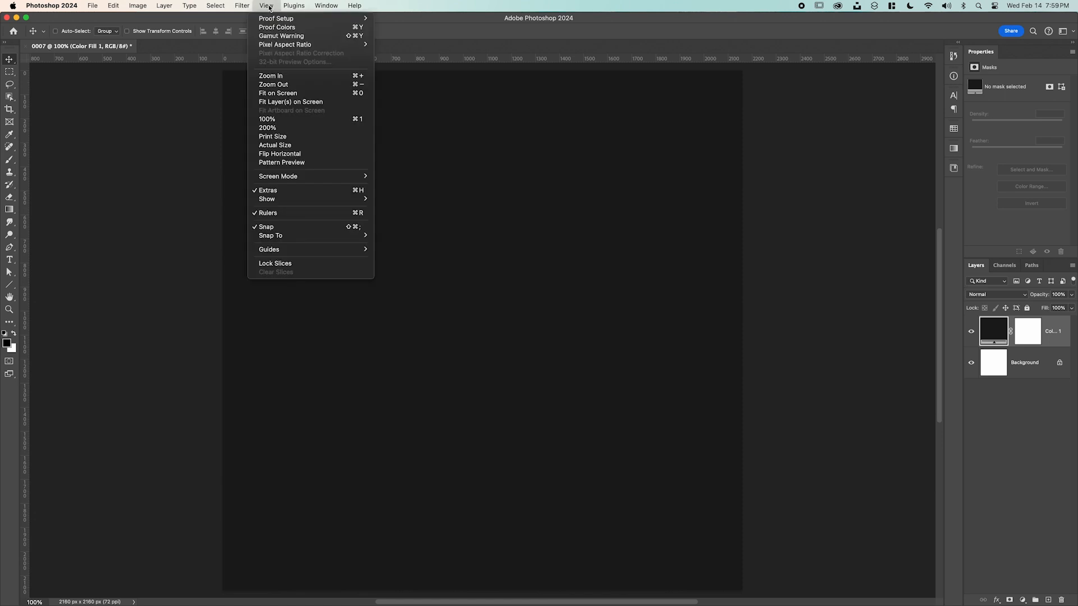
mouse_move(334, 250)
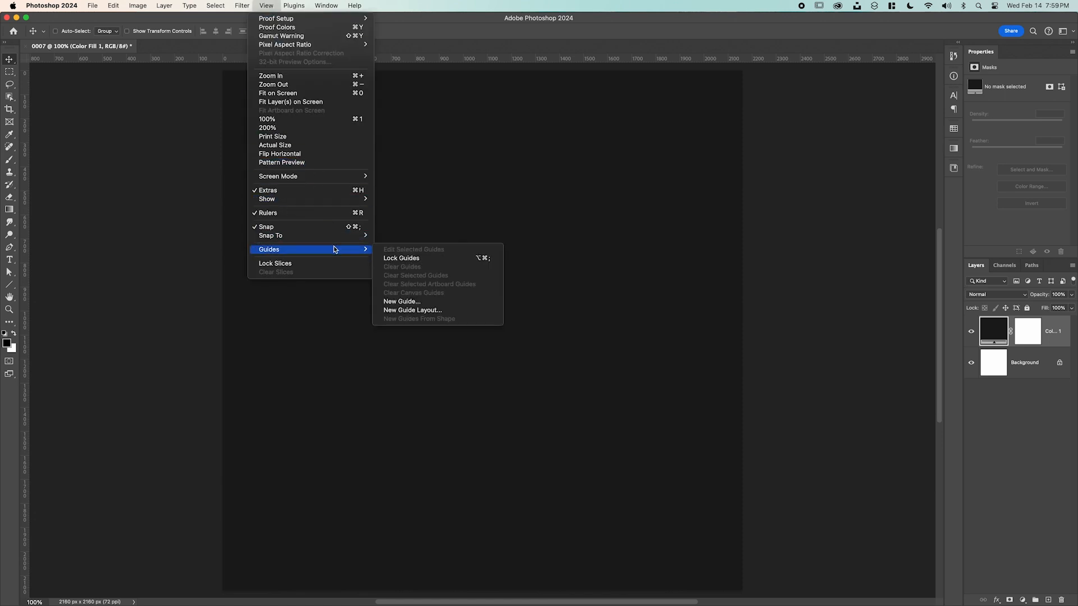
click(402, 310)
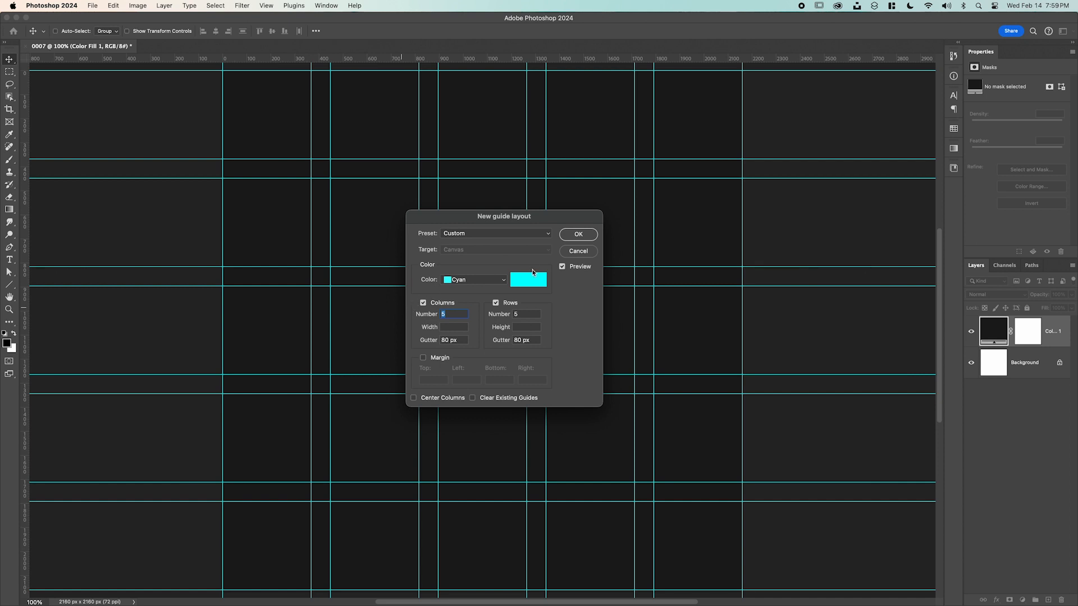
click(579, 235)
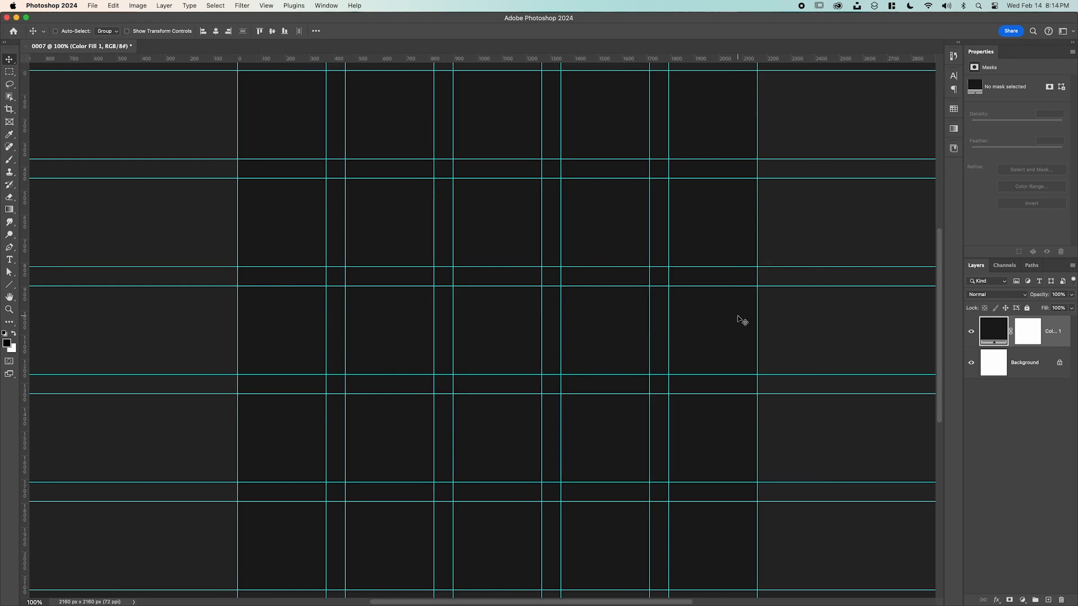
Add the text WYM on the canvas and format it in the Alfarn font with tracking 0.
key(t)
click(402, 246)
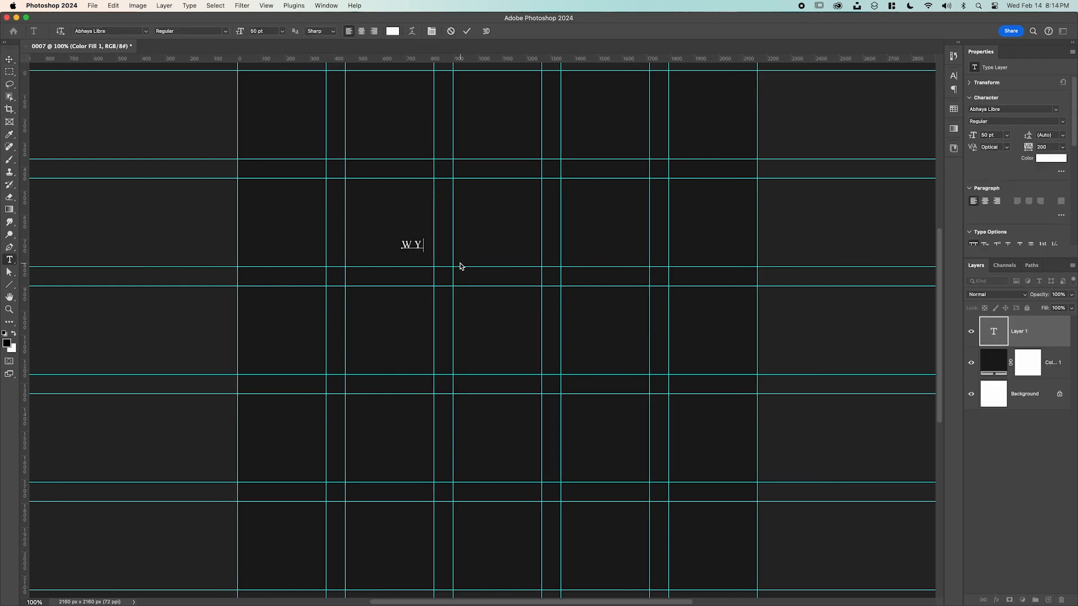
key(super+a)
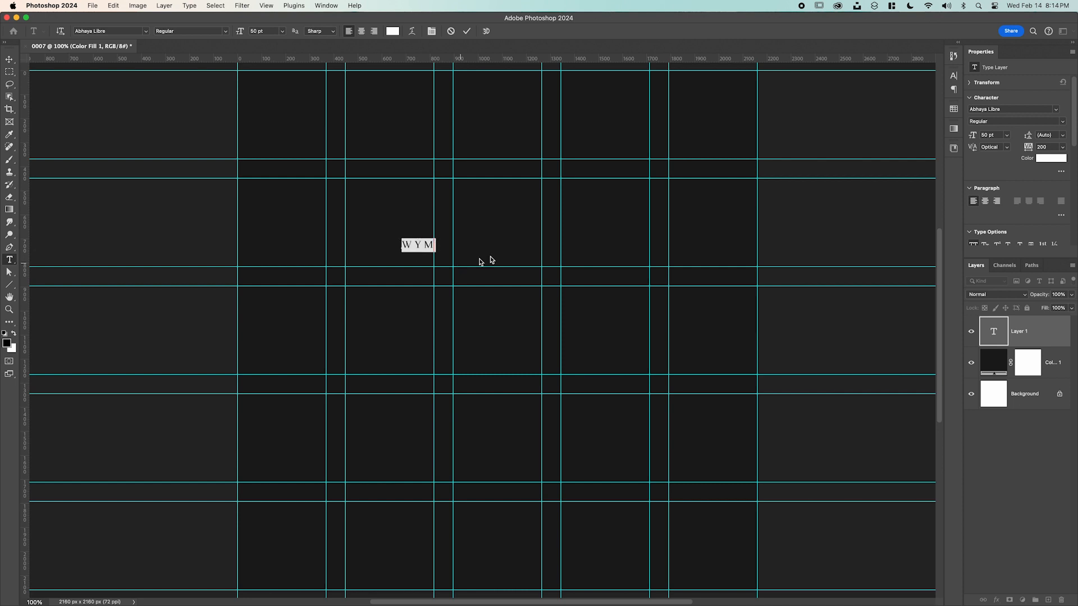
click(1054, 111)
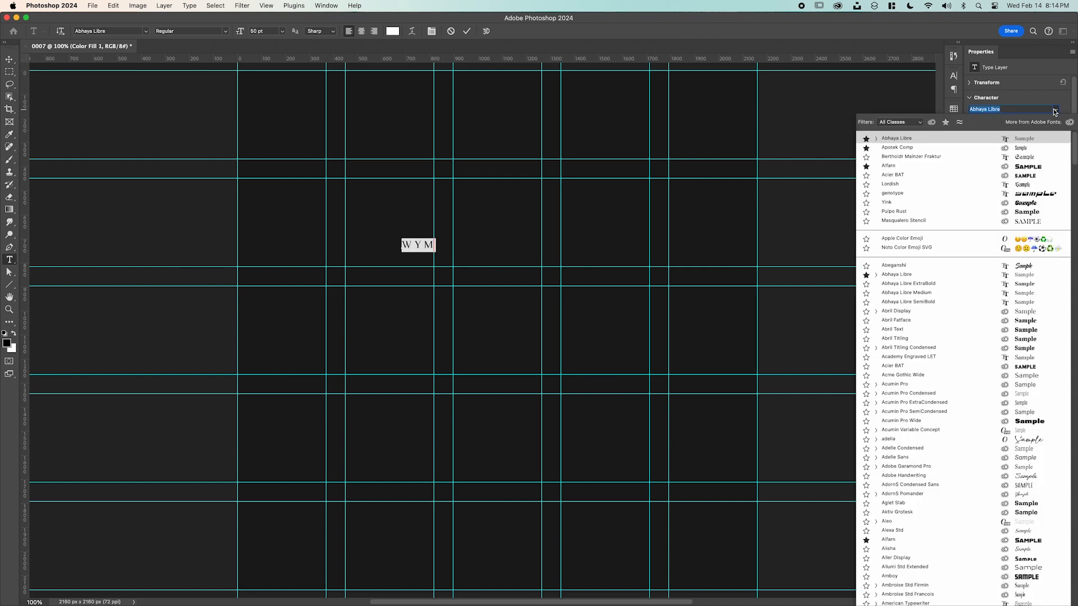
click(945, 123)
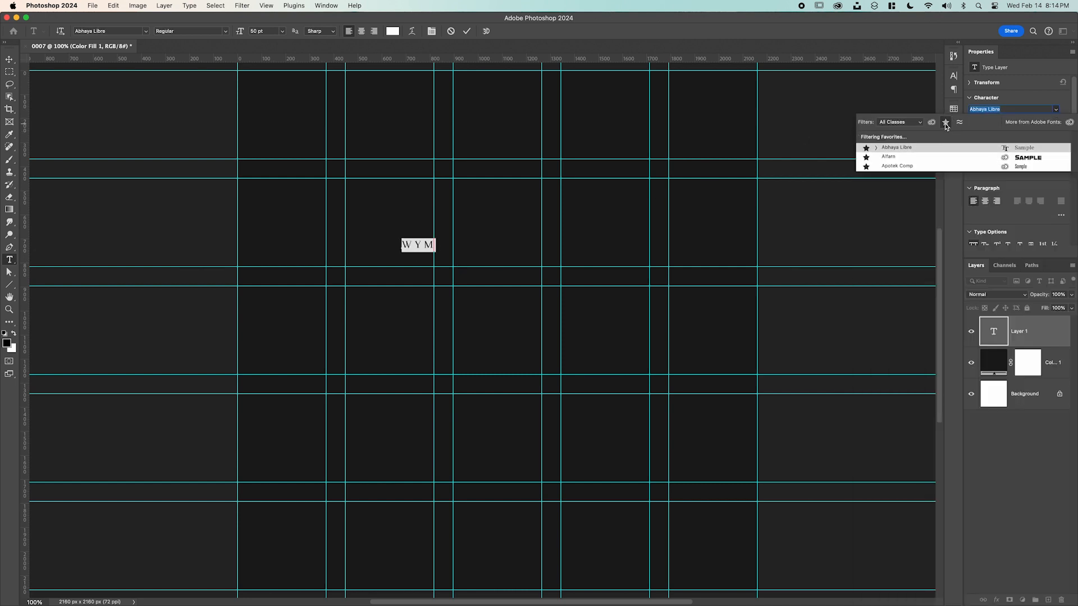
click(934, 157)
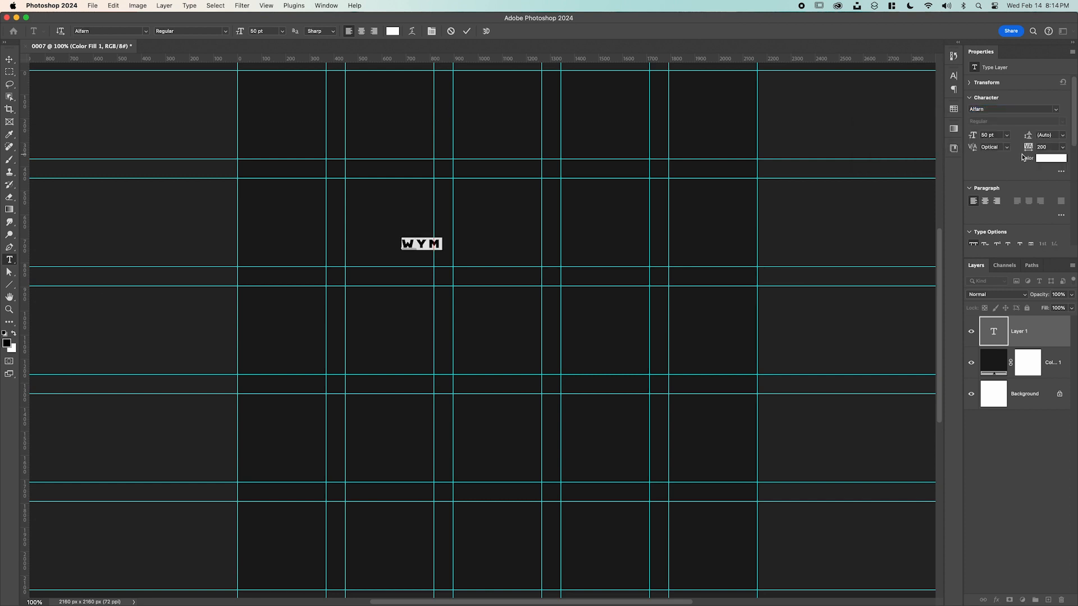
click(1062, 147)
click(1049, 216)
Move the WYM text to the upper canvas and enlarge it to about 529 pt, spanning from the first column's right edge to the fifth column's left edge.
click(9, 61)
drag(409, 245, 489, 224)
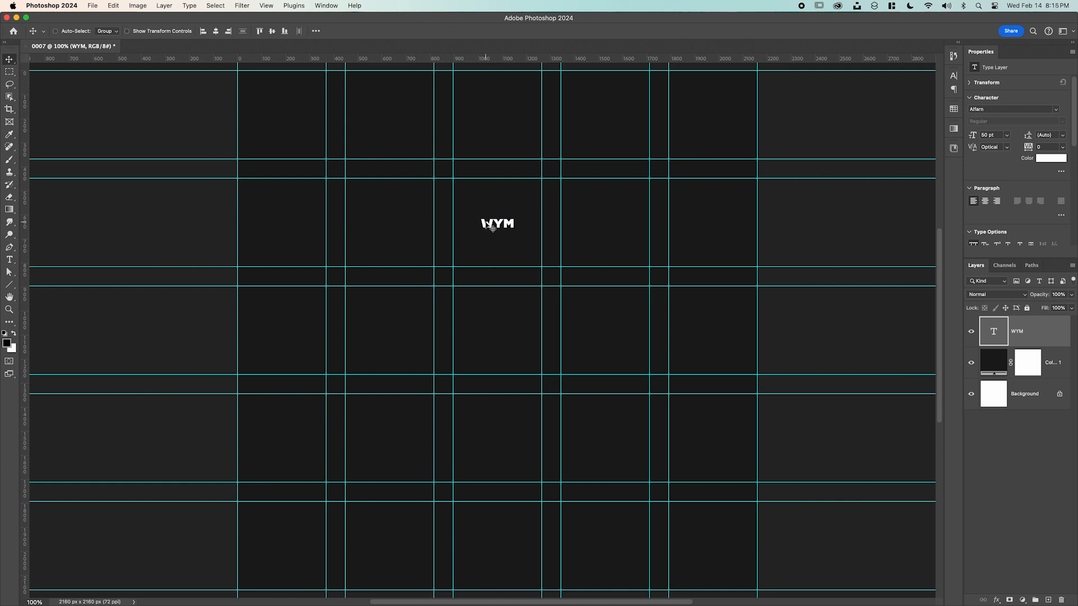
key(super+t)
drag(499, 217, 498, 146)
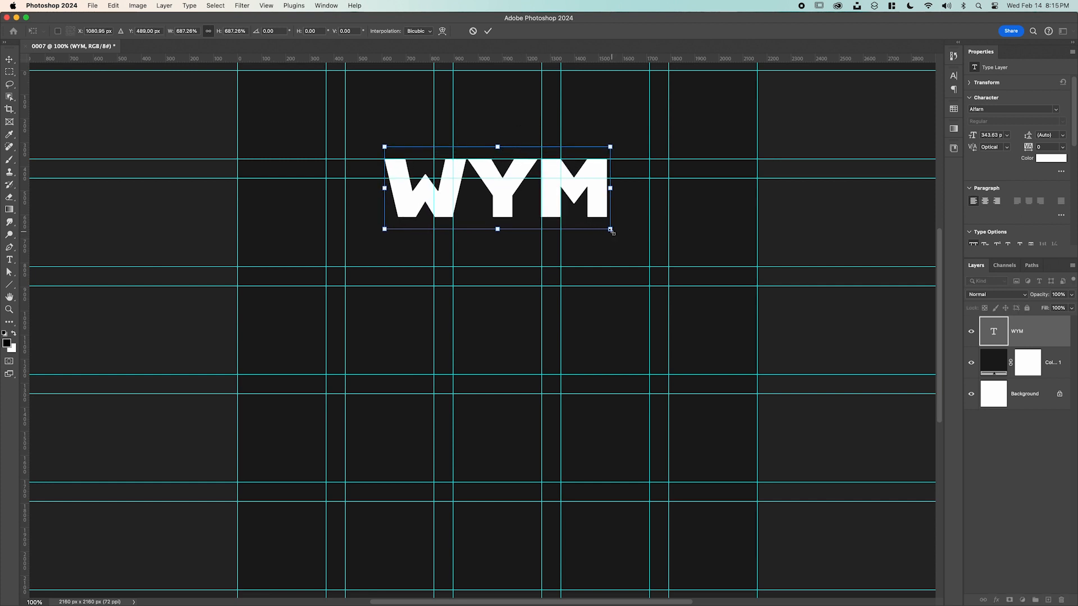
drag(610, 230, 664, 275)
drag(385, 147, 325, 125)
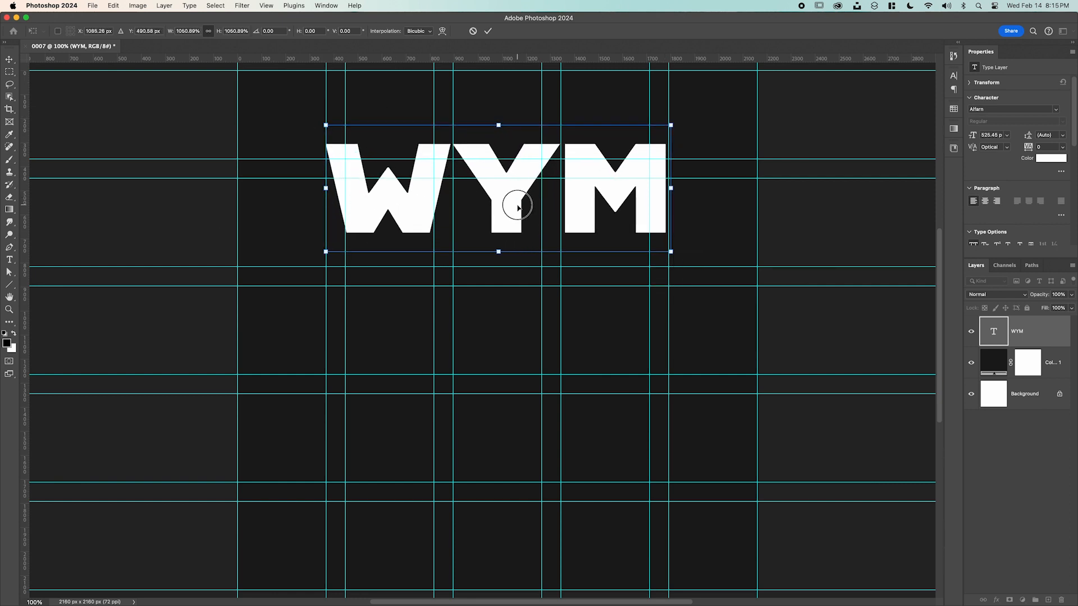
drag(481, 216, 481, 221)
drag(672, 258, 673, 262)
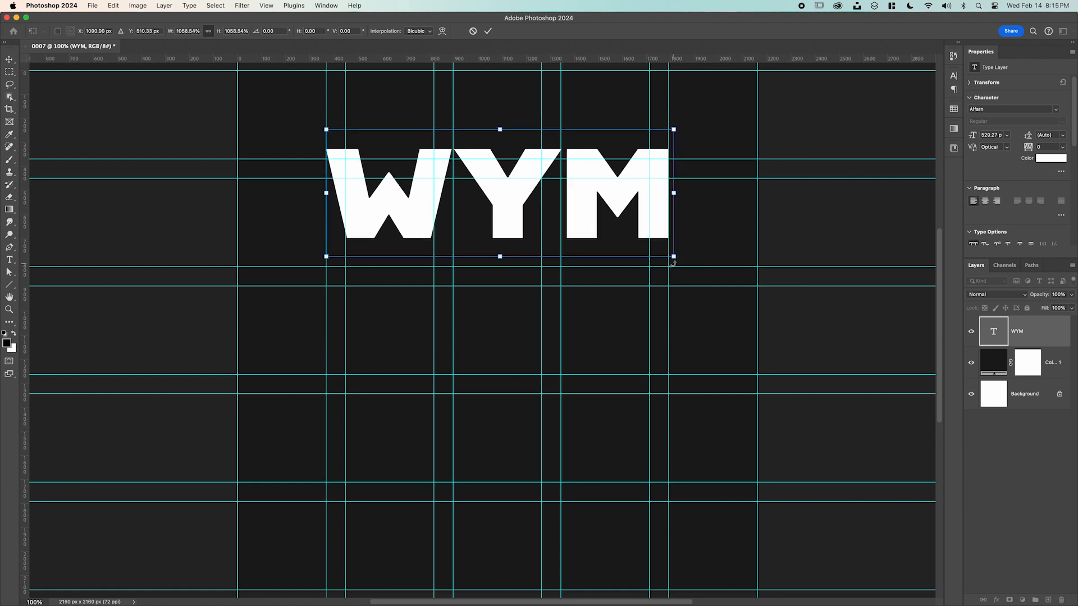
key(Return)
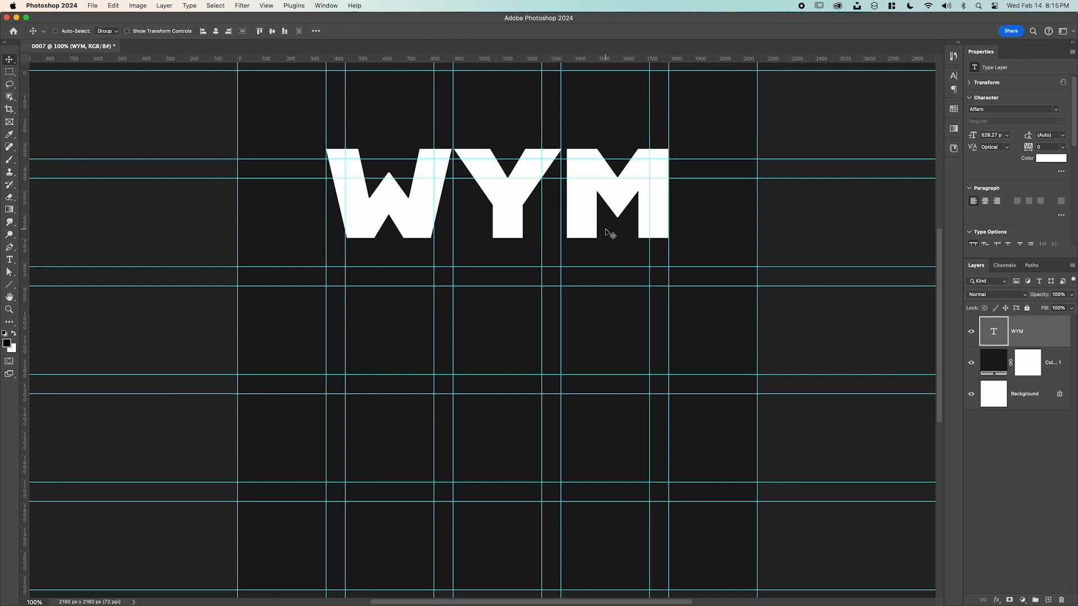
key(super+semicolon)
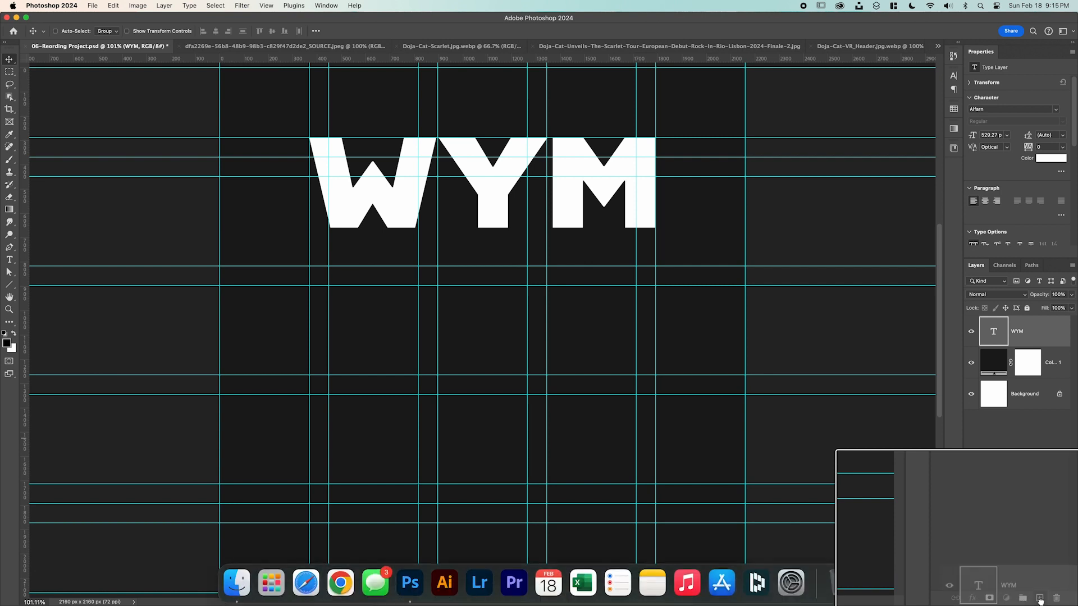
Make a rasterized copy of the WYM text layer and hide the original text layer.
drag(1039, 598, 1047, 599)
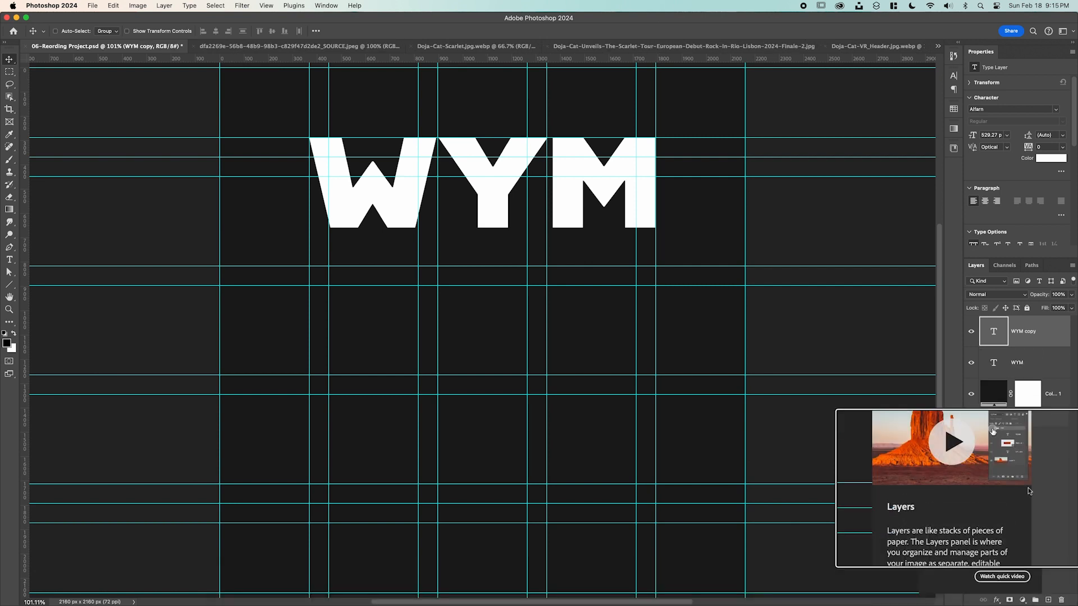
right_click(1032, 336)
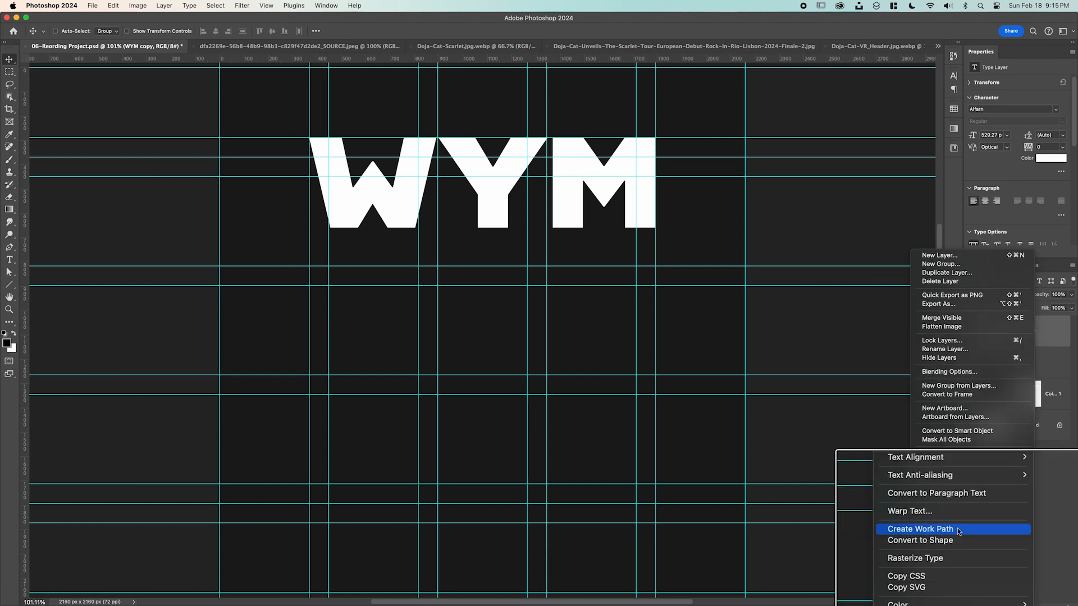
click(959, 550)
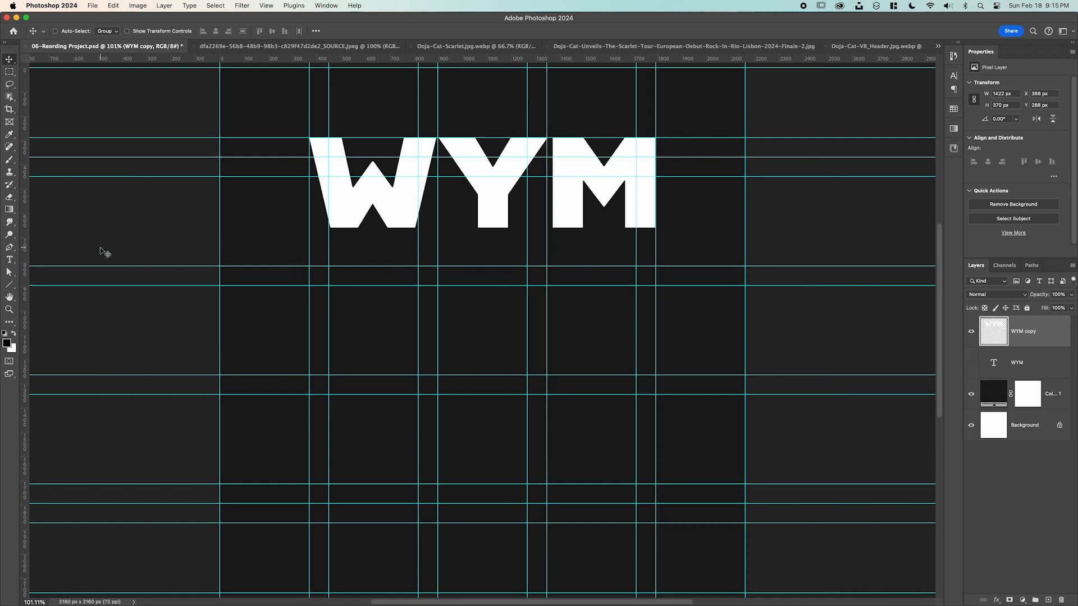
Smudge drips downward from the W and M bases and the Y's arms on the WYM copy layer, at 30% strength.
click(12, 224)
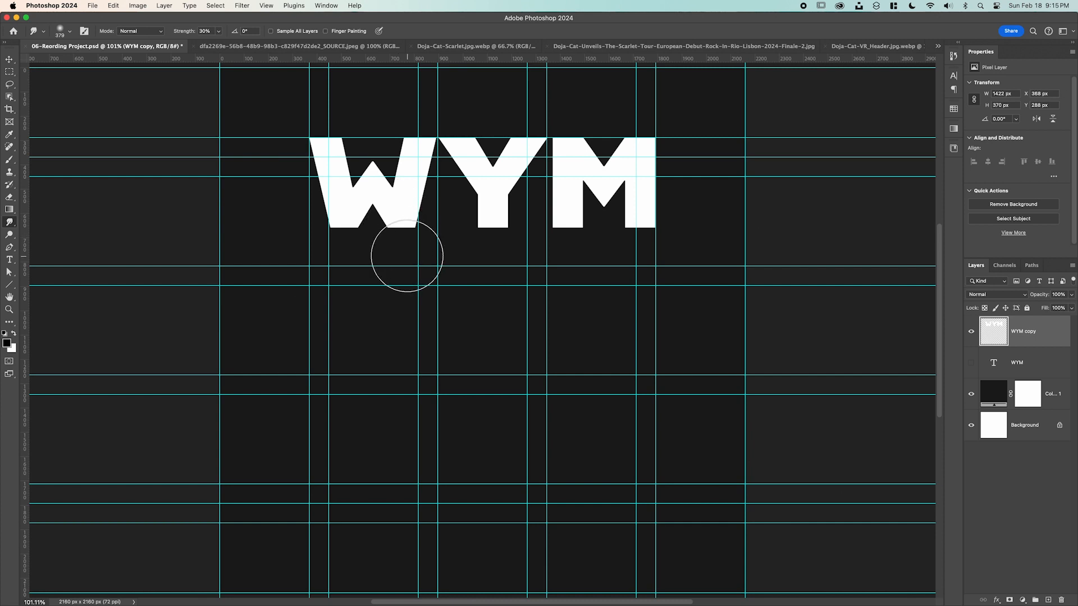
drag(406, 257, 338, 259)
mouse_move(349, 222)
mouse_down()
mouse_move(349, 238)
mouse_move(348, 212)
mouse_move(349, 258)
mouse_up()
mouse_move(388, 226)
mouse_down()
mouse_move(387, 257)
mouse_move(413, 223)
mouse_move(412, 249)
mouse_move(410, 220)
mouse_move(411, 277)
mouse_up()
mouse_move(454, 167)
mouse_down()
mouse_move(453, 216)
mouse_move(460, 180)
mouse_move(461, 212)
mouse_up()
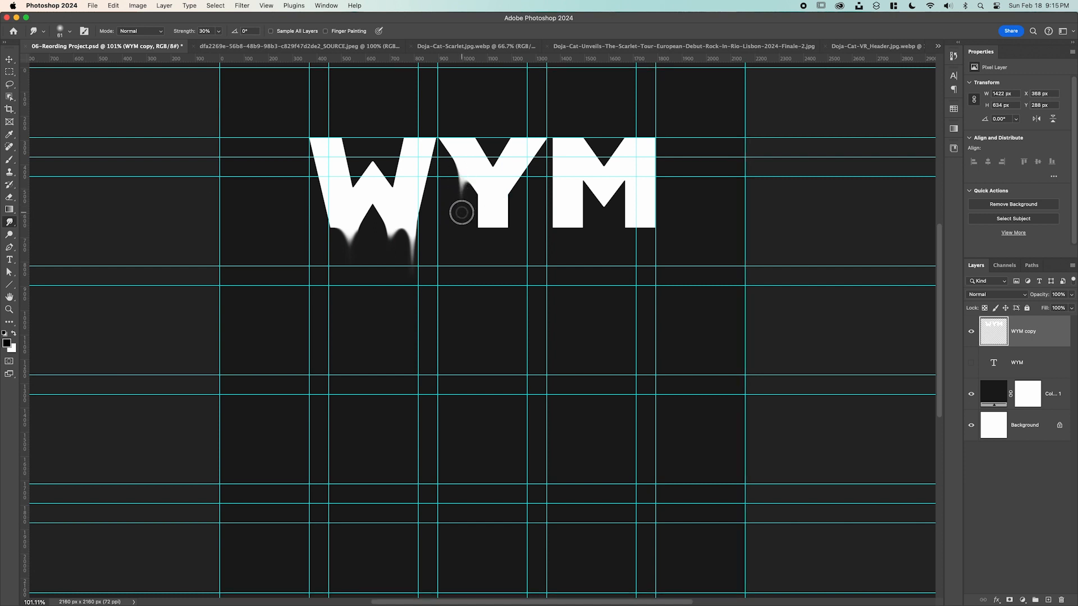
drag(527, 165, 527, 194)
mouse_move(572, 240)
mouse_down()
mouse_move(581, 219)
mouse_move(581, 270)
mouse_up()
drag(627, 220, 628, 237)
mouse_move(628, 228)
mouse_down()
mouse_move(629, 265)
mouse_move(617, 261)
mouse_move(653, 238)
mouse_up()
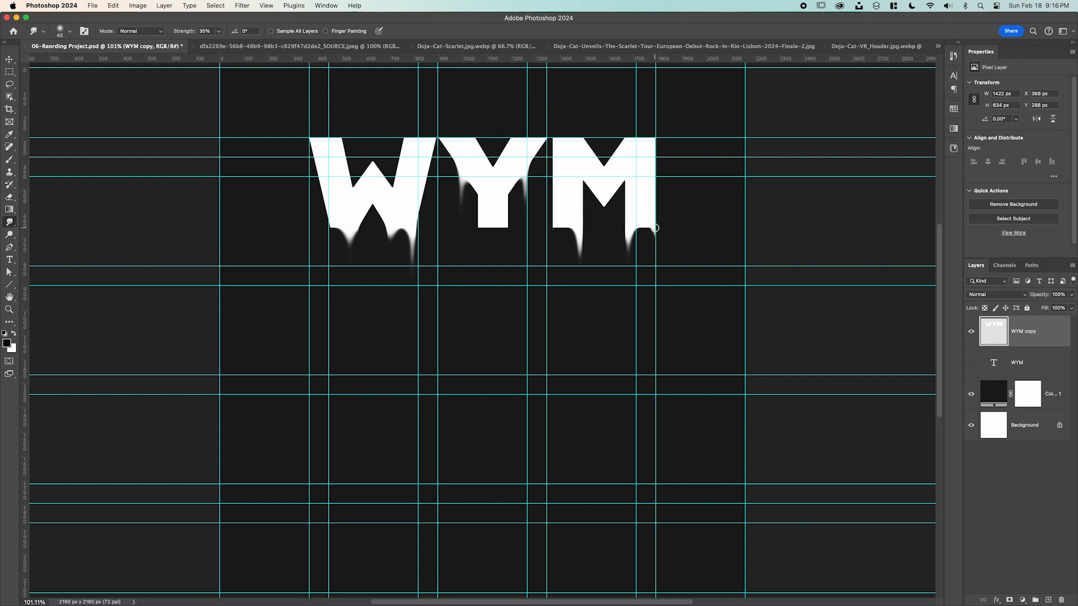
mouse_move(654, 227)
mouse_down()
mouse_move(655, 275)
mouse_move(612, 257)
mouse_move(628, 304)
mouse_up()
drag(627, 251, 628, 294)
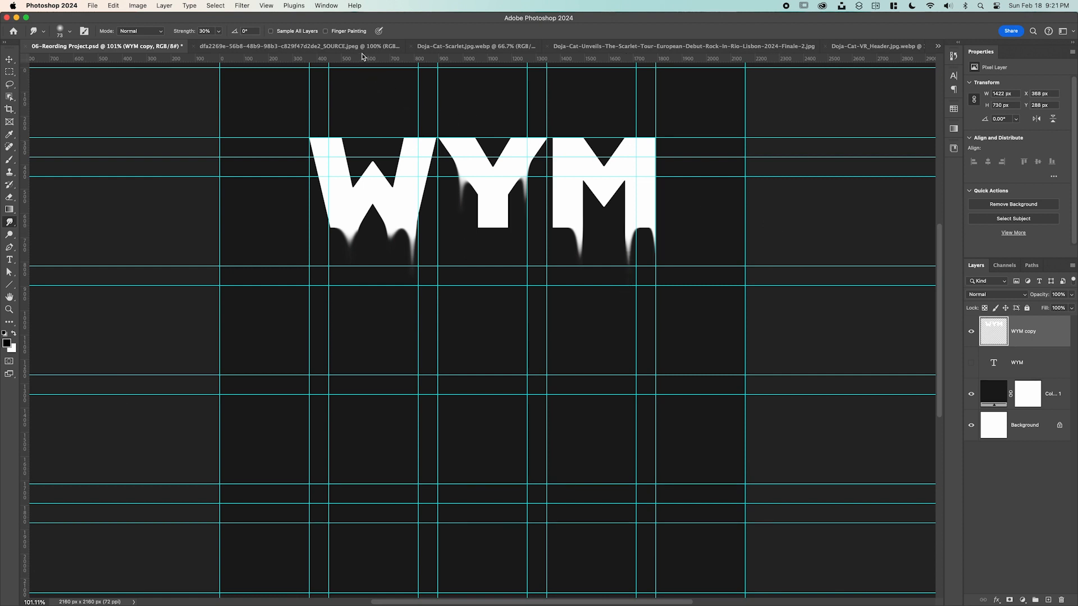
Bring the blurred portrait from the SOURCE.jpeg document into the 06-Reording Project document as a new layer.
click(362, 47)
key(v)
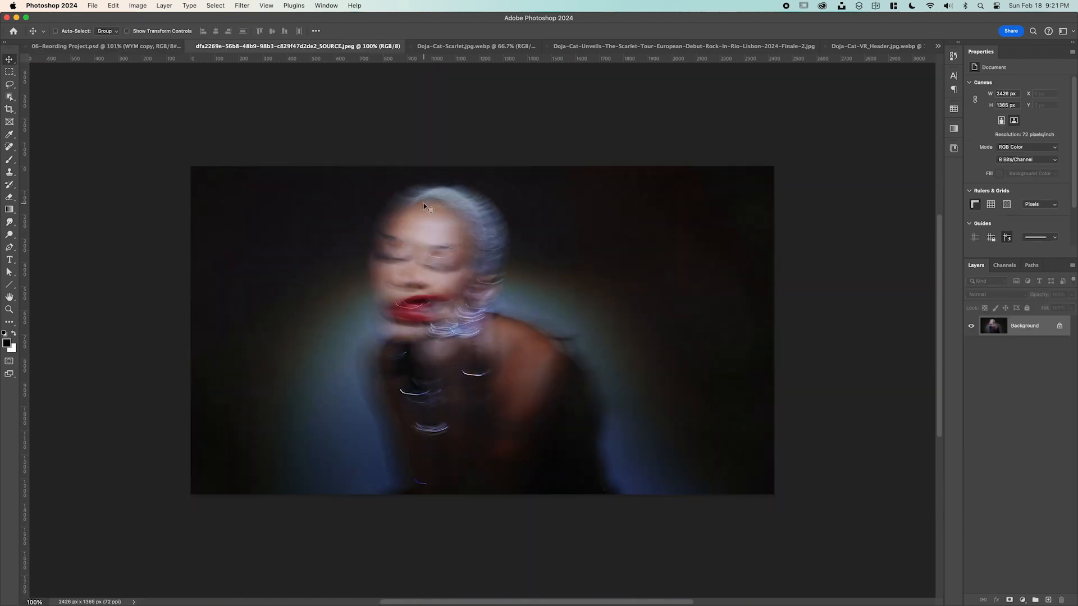
scroll(234, 125, up, 3)
click(155, 47)
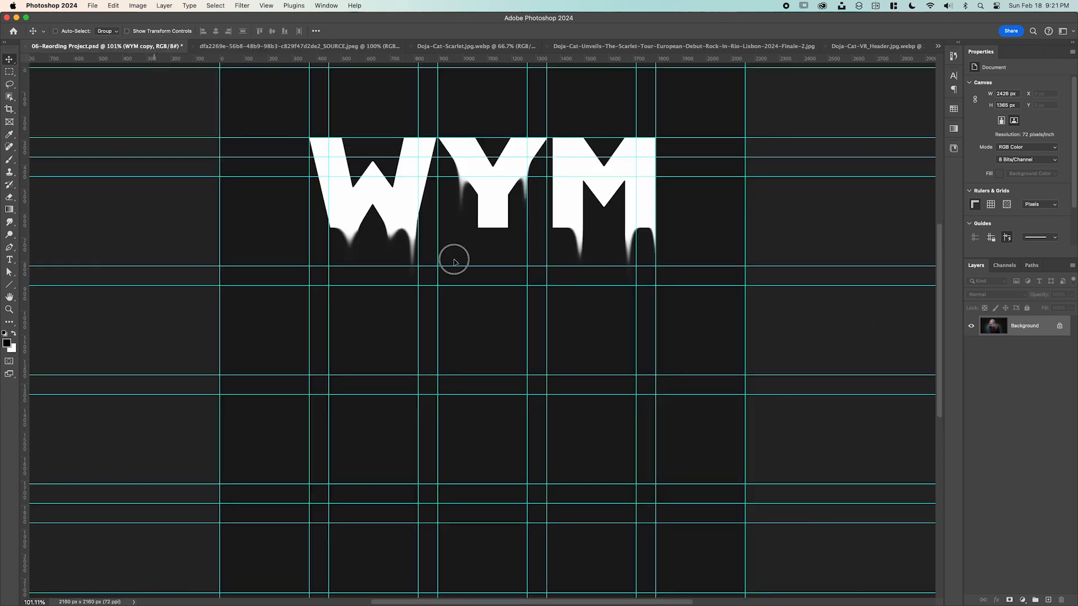
drag(454, 262, 458, 265)
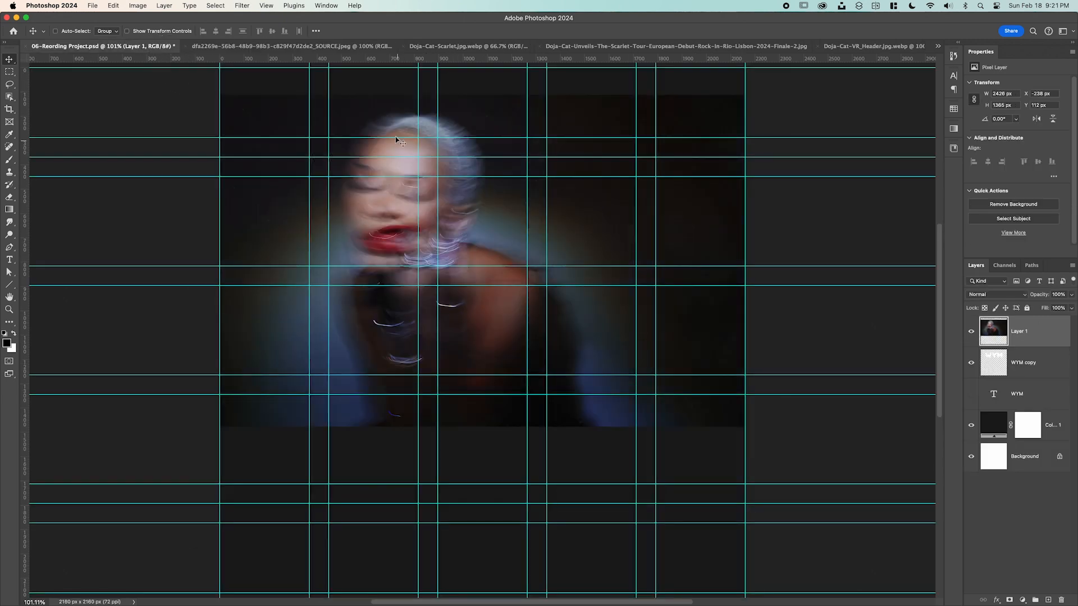
Bring the Scarlet Tour concert photo and the Doja-Cat-Scarlet spider artwork into the project as separate layers.
click(467, 46)
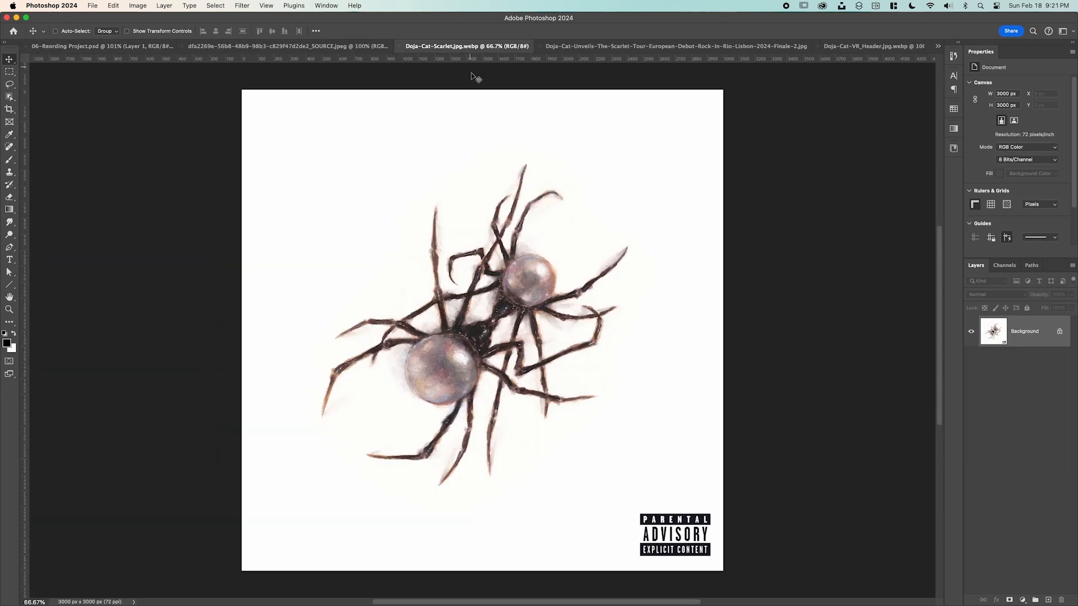
click(612, 47)
drag(497, 296, 395, 314)
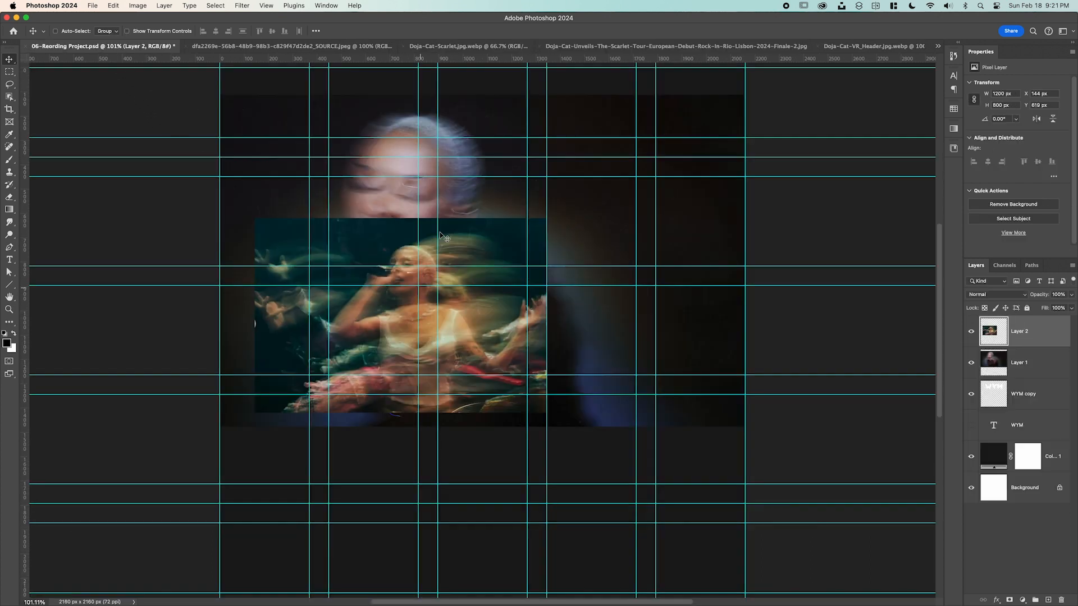
click(470, 46)
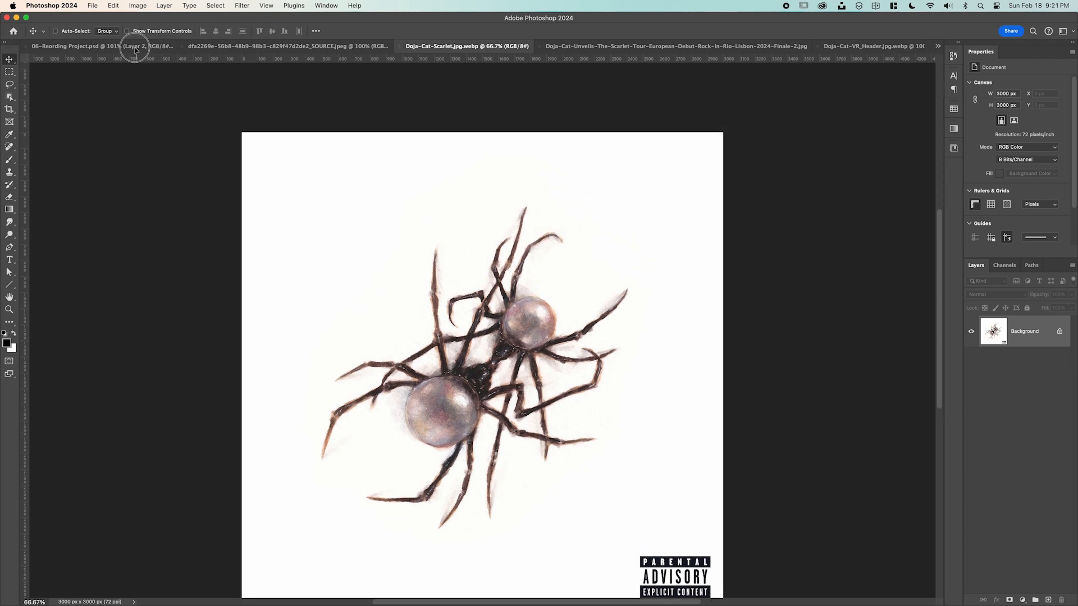
drag(135, 51, 722, 144)
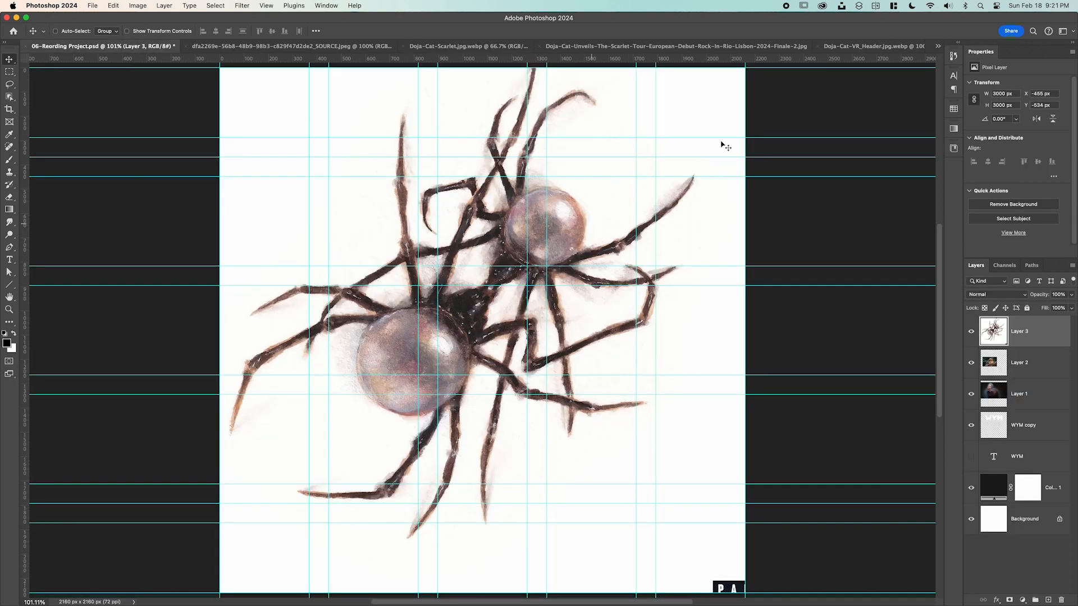
Bring the red Doja-Cat-VR_Header image into the project and remove its background, isolating the woman.
click(851, 47)
drag(567, 284, 375, 305)
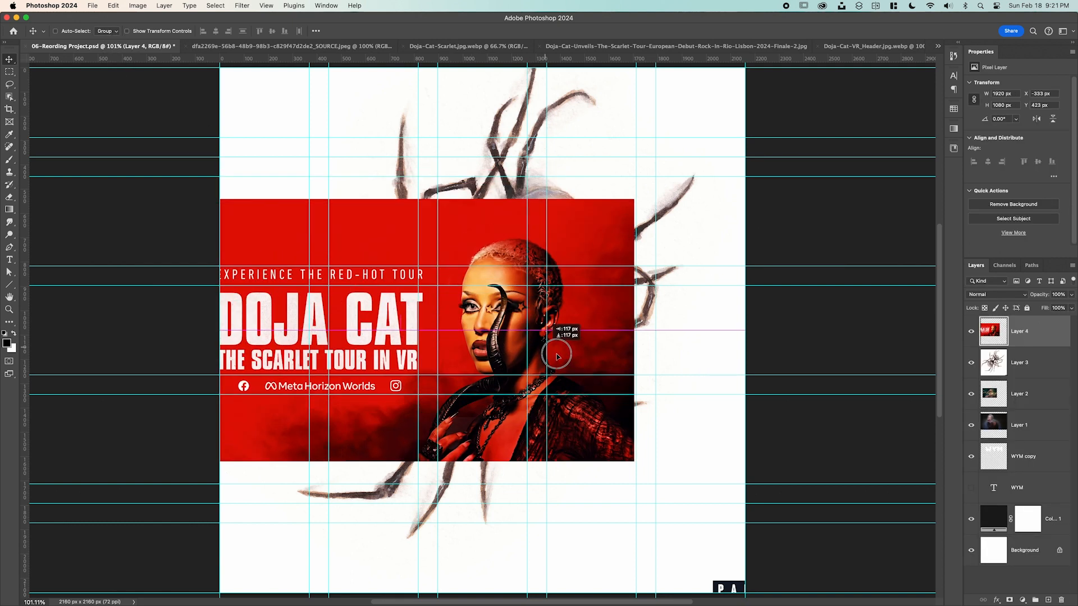
click(1012, 206)
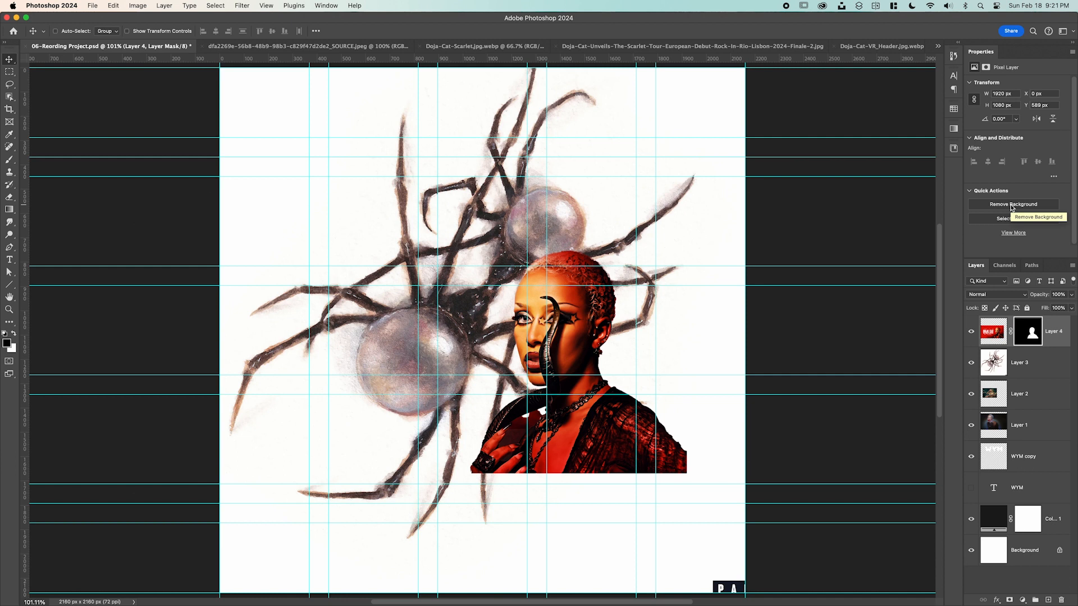
Restore the missing area around the woman's hand by painting white on the Layer 4 mask, with brush opacity raised to 100%.
click(1026, 331)
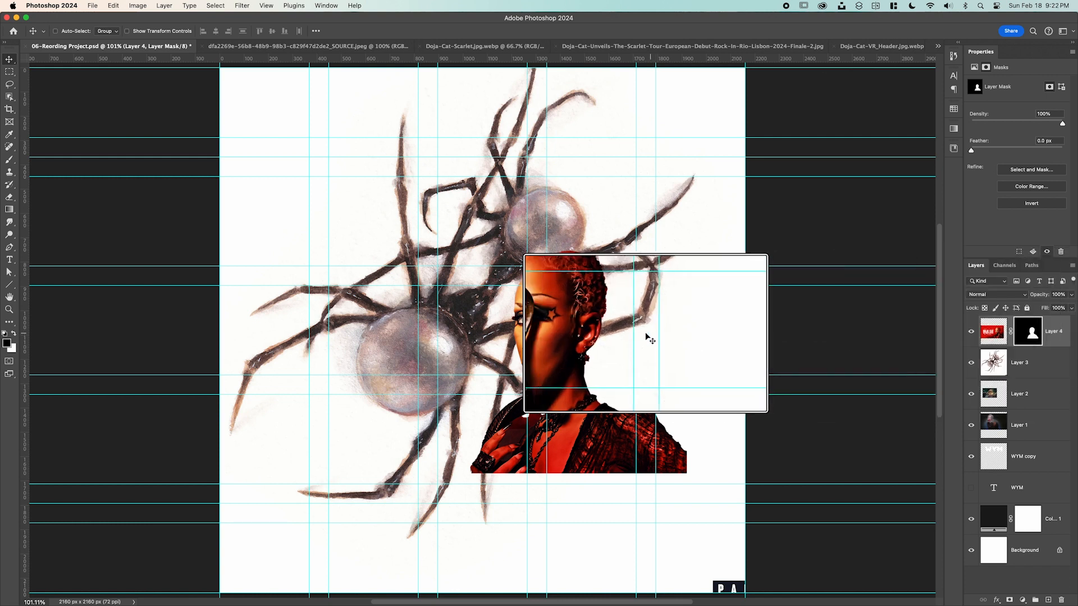
key(b)
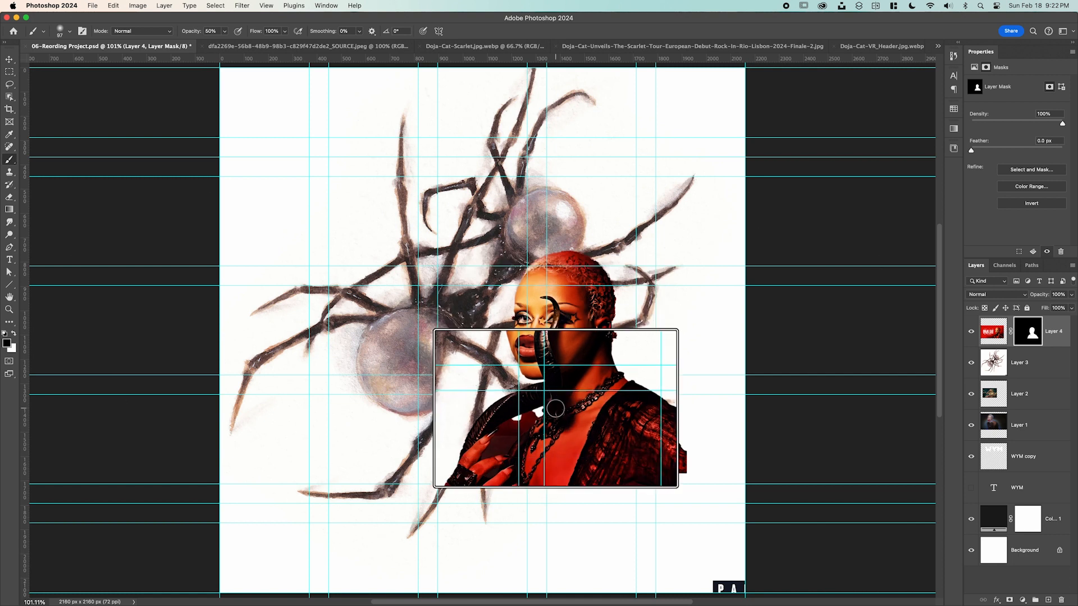
key(x)
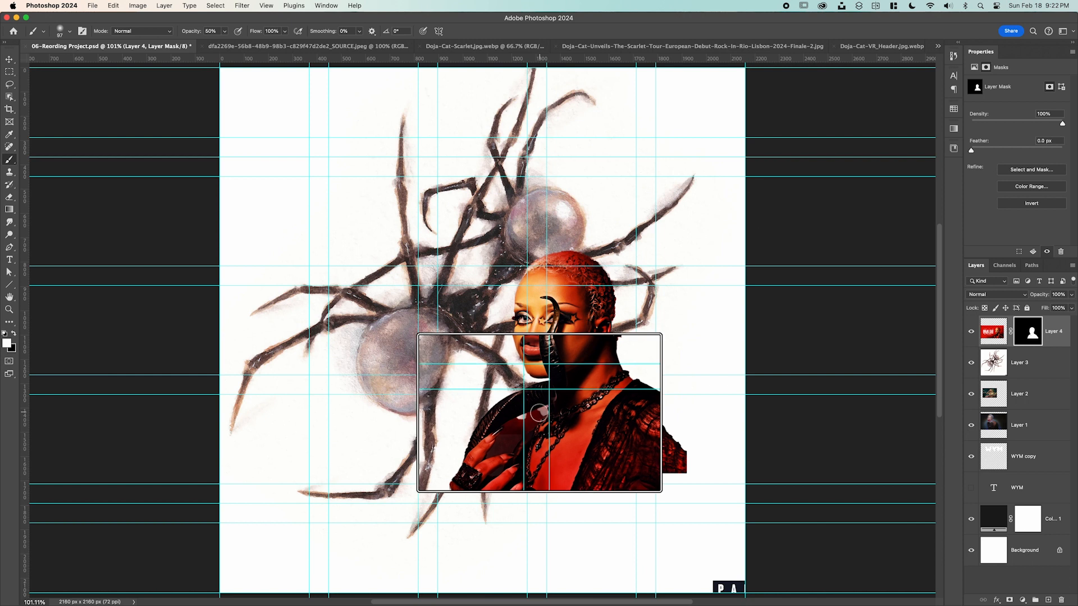
click(224, 31)
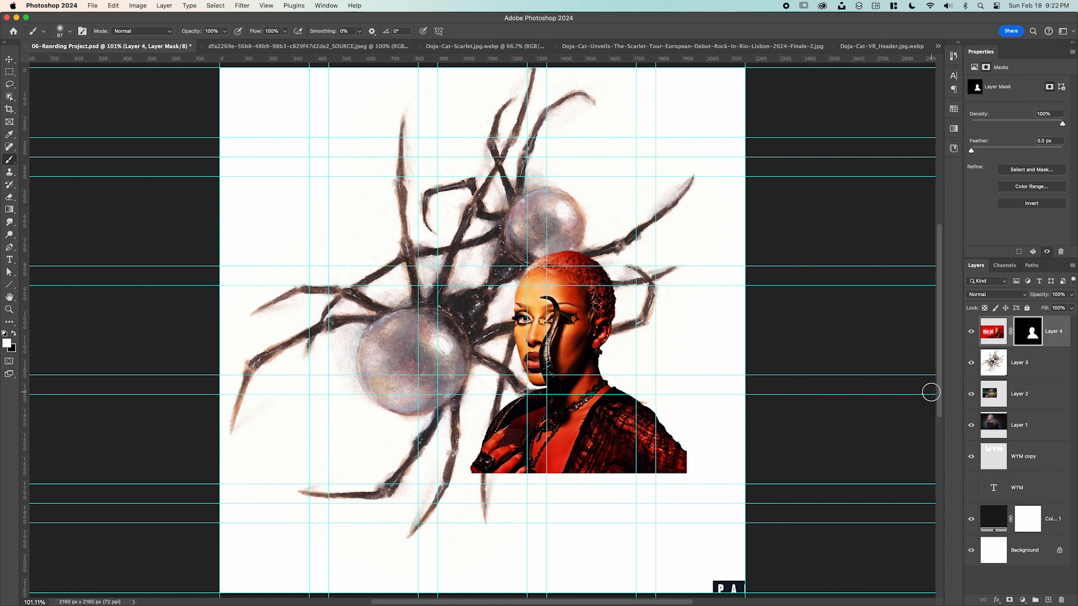
Hide the red-haired woman's layer and remove the background from the spider artwork on Layer 3.
click(971, 332)
click(1026, 365)
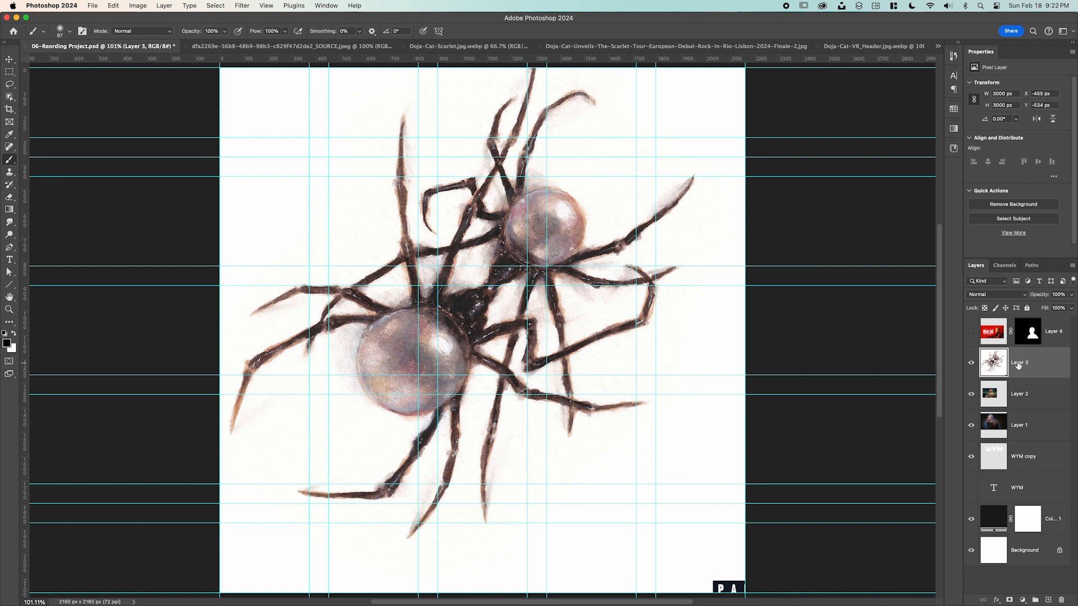
click(1014, 206)
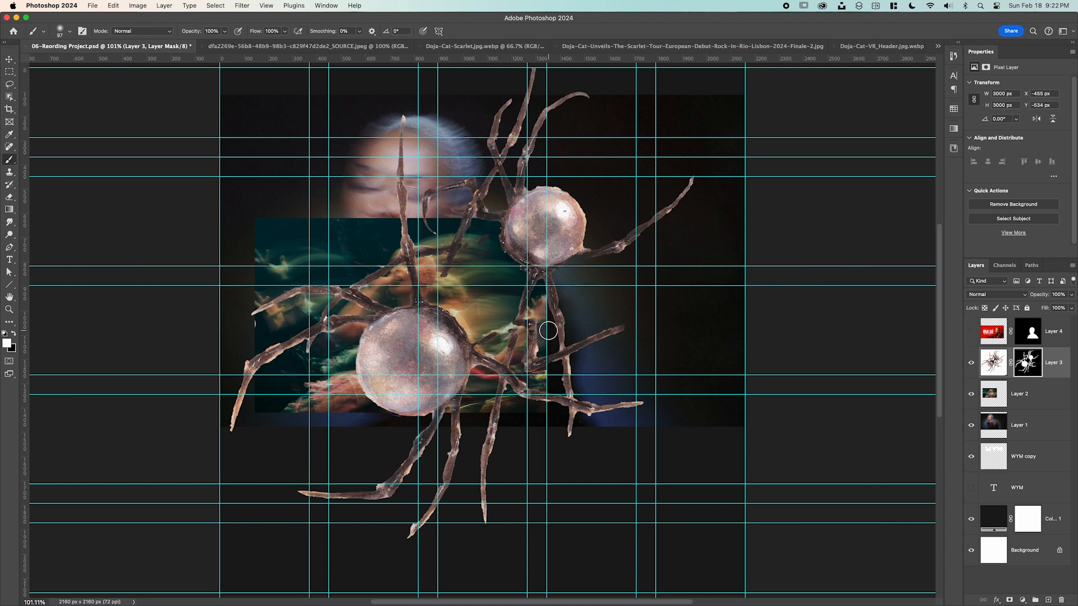
Scale the spider cutout down to a small accent and place it by the concert photo's lower-right corner.
key(v)
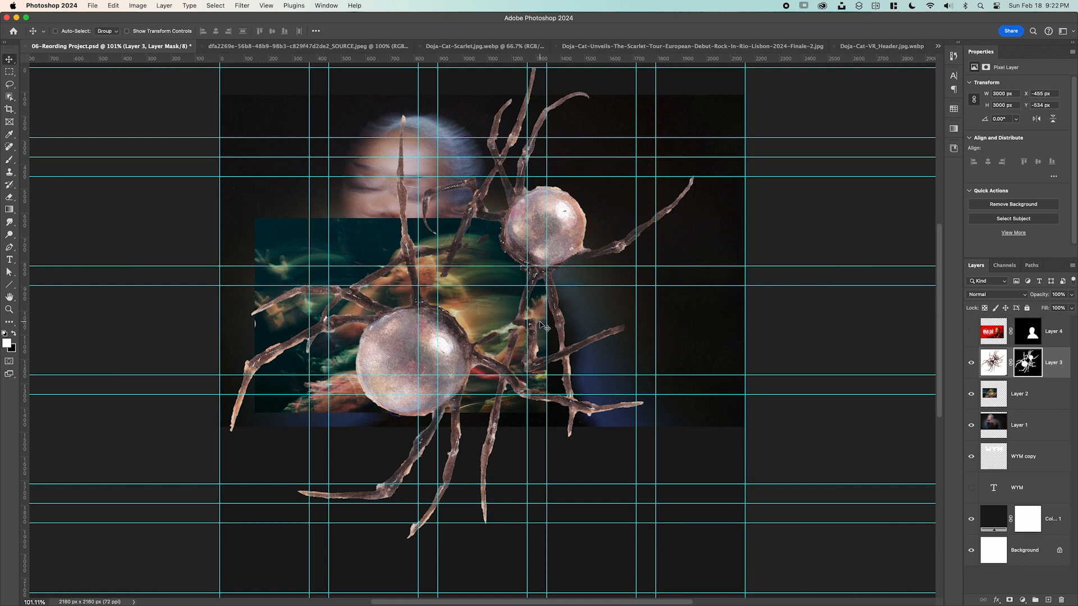
key(ctrl+t)
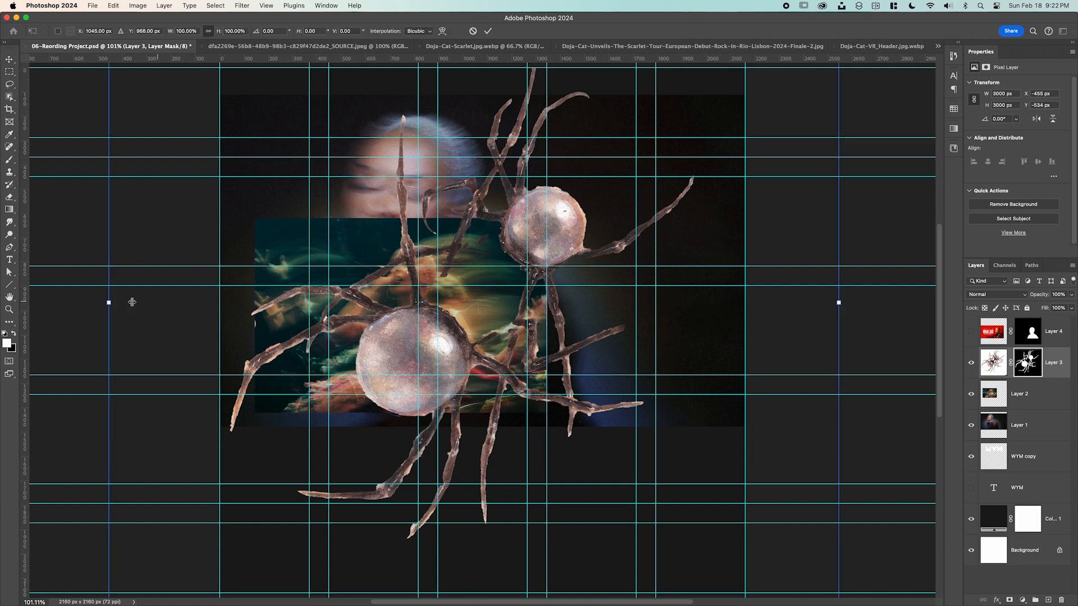
drag(108, 302, 392, 293)
drag(479, 320, 552, 436)
drag(634, 337, 607, 361)
key(Return)
drag(571, 418, 578, 429)
Move the concert photo slightly down and left, and shift the blurred portrait down and right below the WYM lettering.
click(1028, 418)
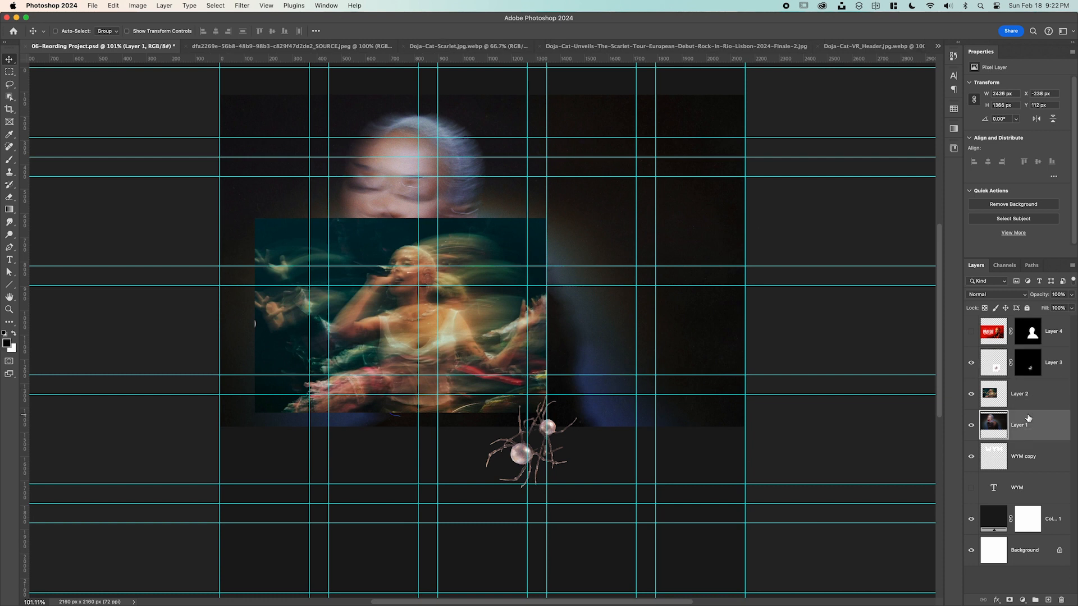
click(1049, 393)
drag(476, 313, 452, 372)
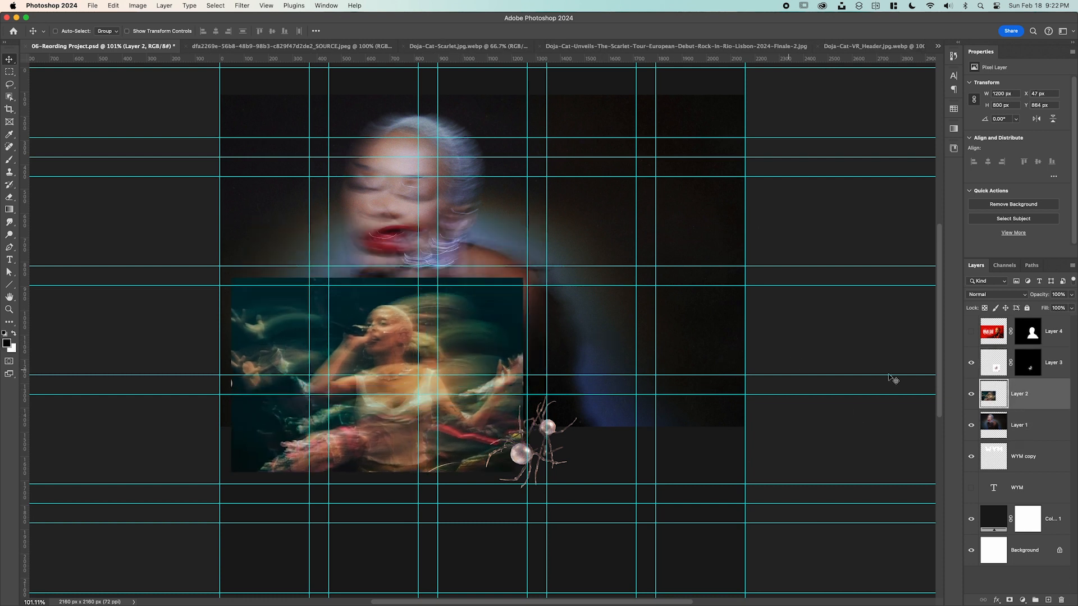
click(1022, 423)
drag(466, 230, 605, 348)
click(977, 295)
click(977, 296)
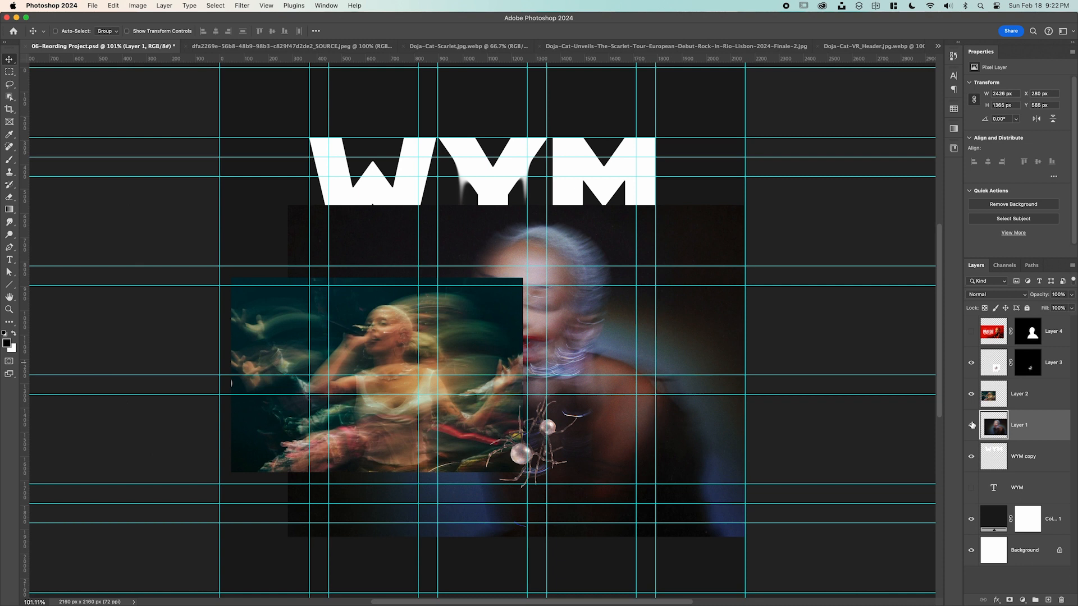
Hide the concert photo and flip the blurred portrait on Layer 1 horizontally.
click(972, 395)
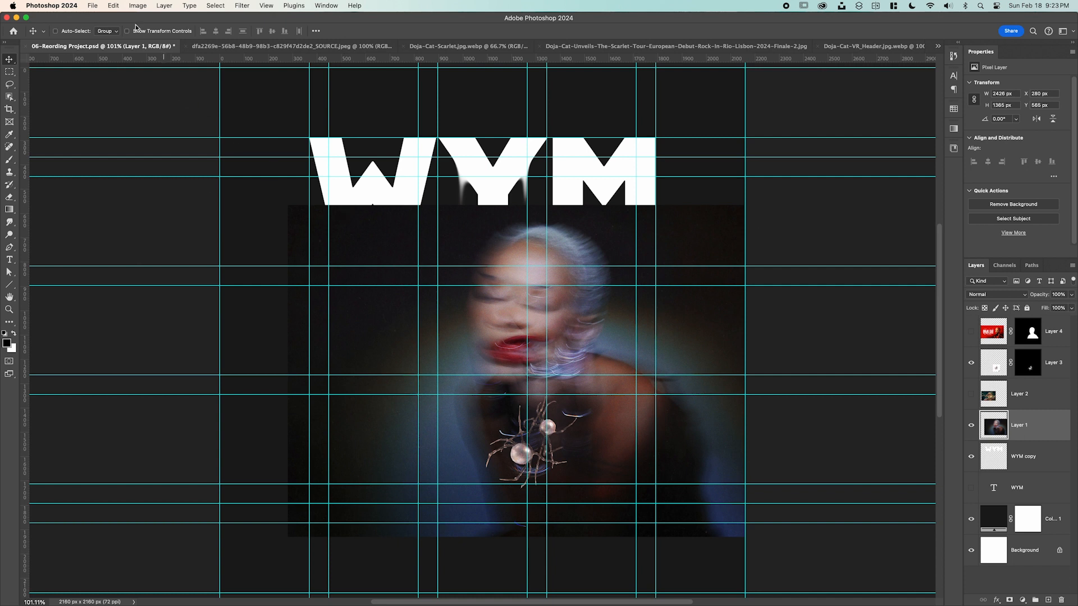
click(137, 6)
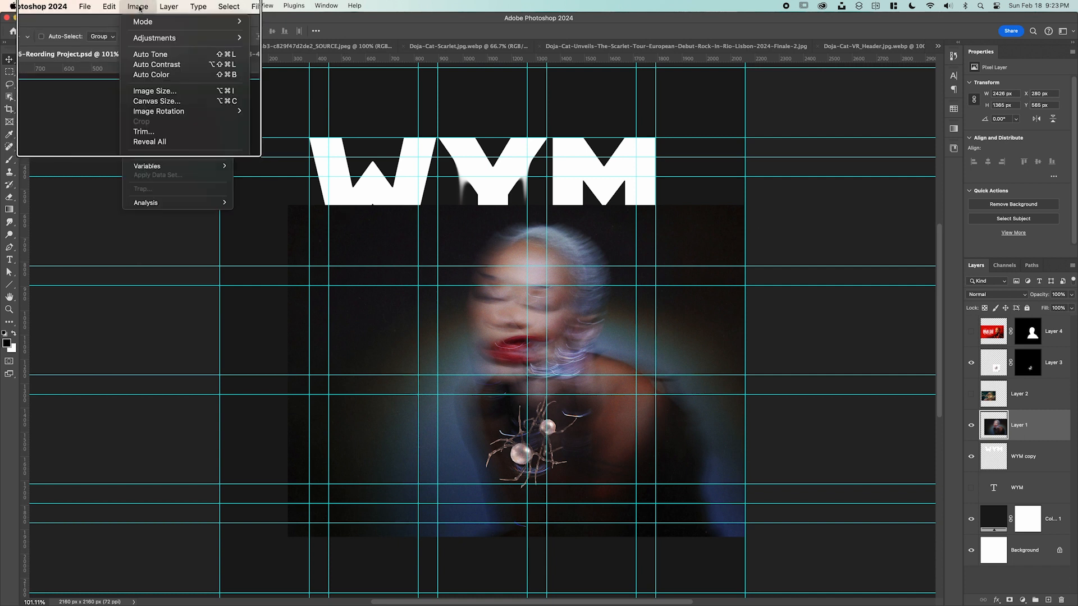
mouse_move(113, 6)
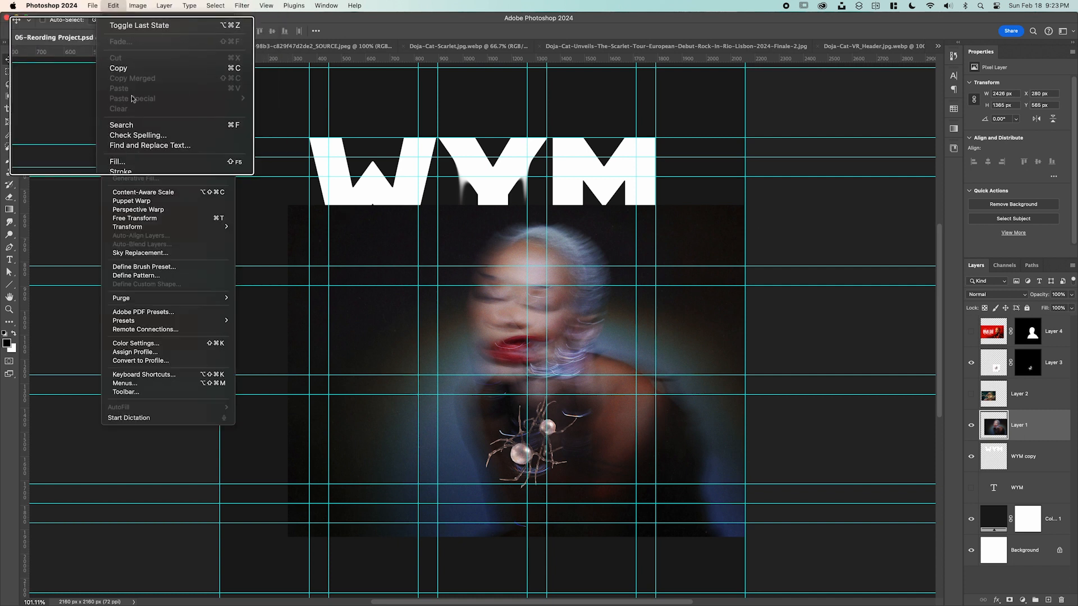
mouse_move(202, 226)
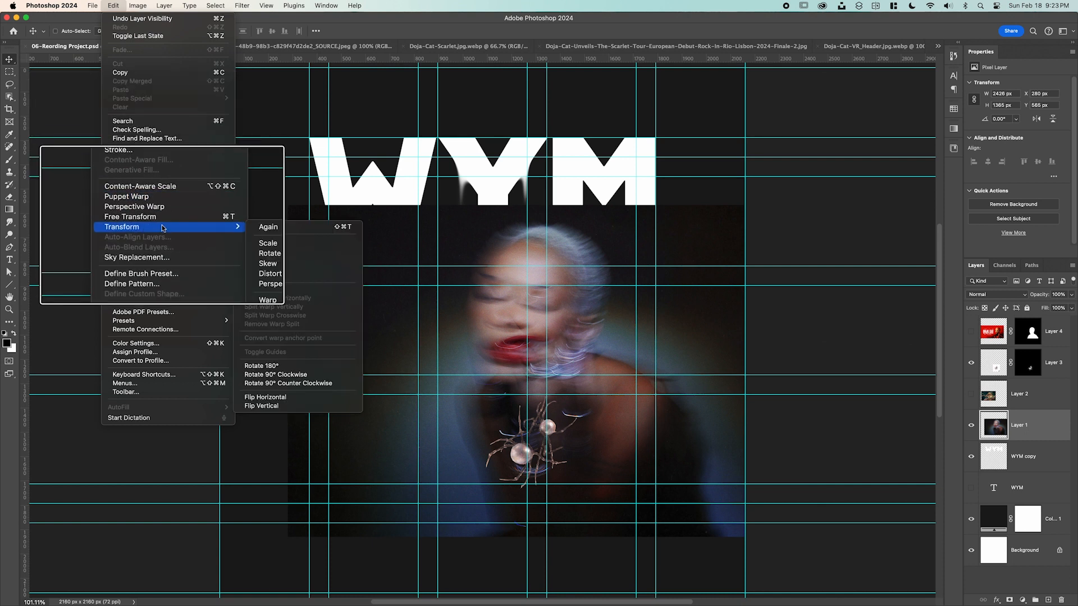
click(290, 397)
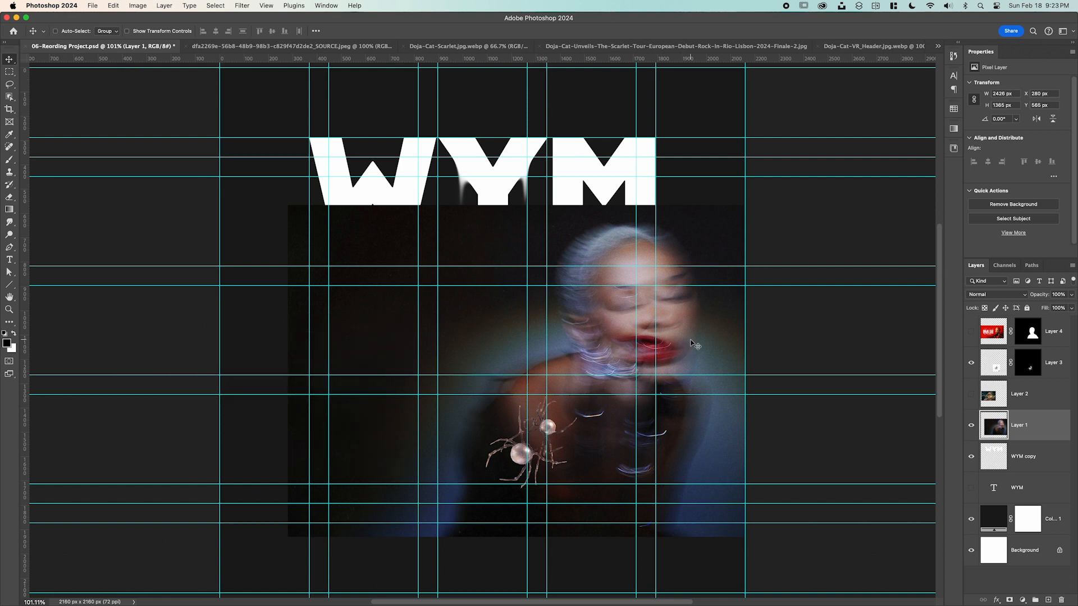
Scale the blurred portrait to 61.74% and position it on the right half of the canvas below the lettering.
key(super+t)
drag(876, 208, 650, 335)
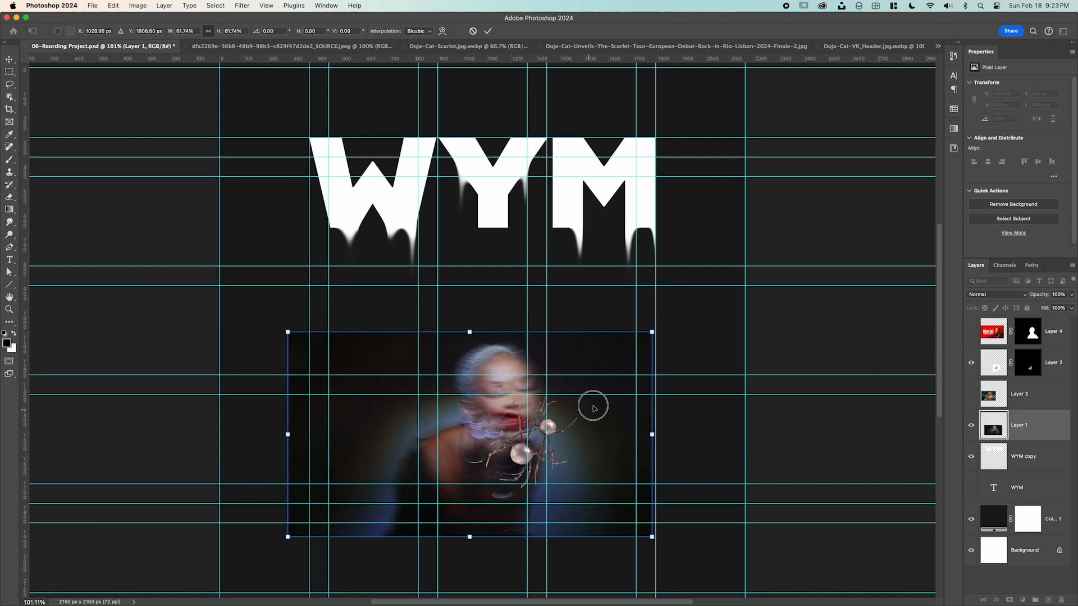
drag(588, 412, 672, 369)
key(Return)
Show the concert photo again, nudge it to X 25 px, Y 918 px, and make the red-haired woman's layer visible.
click(1031, 401)
click(971, 394)
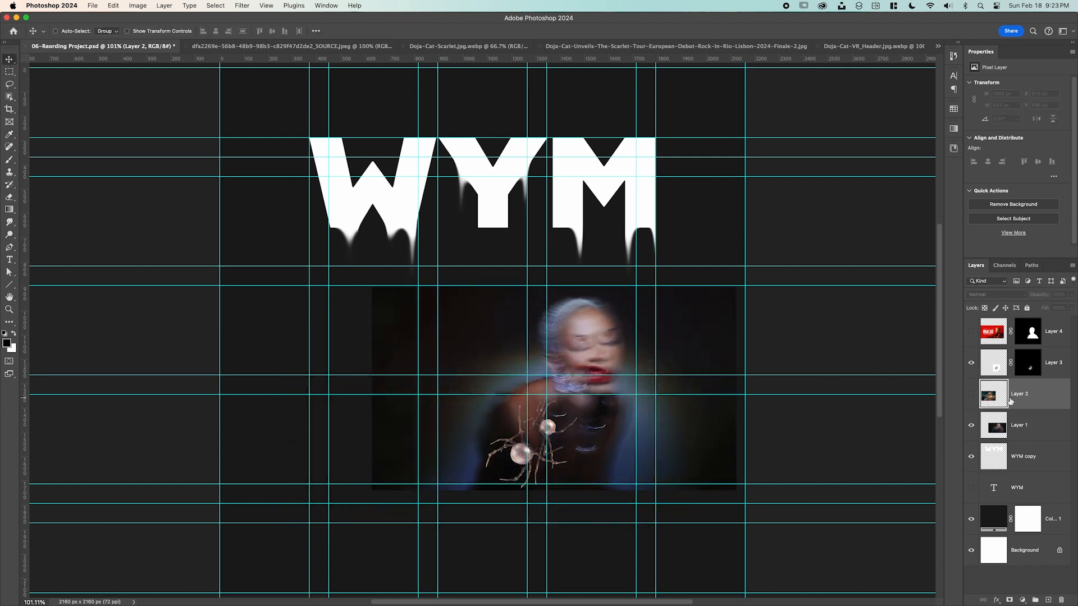
drag(449, 337, 445, 349)
click(972, 332)
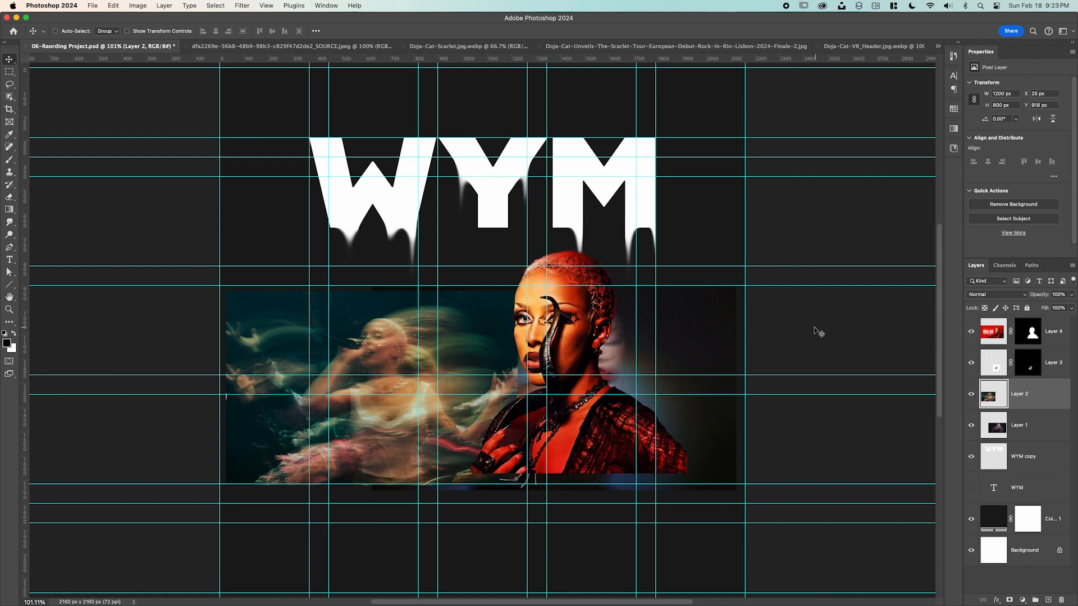
Set the blend mode of the concert photo, the blurred portrait and the red-haired woman's layer to Lighten.
click(995, 296)
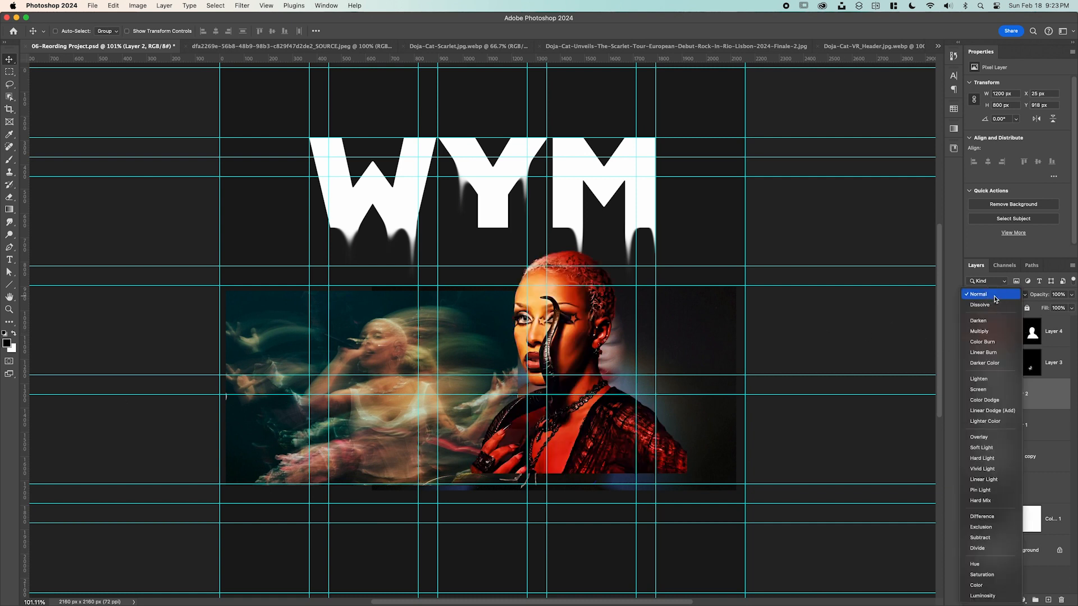
click(988, 378)
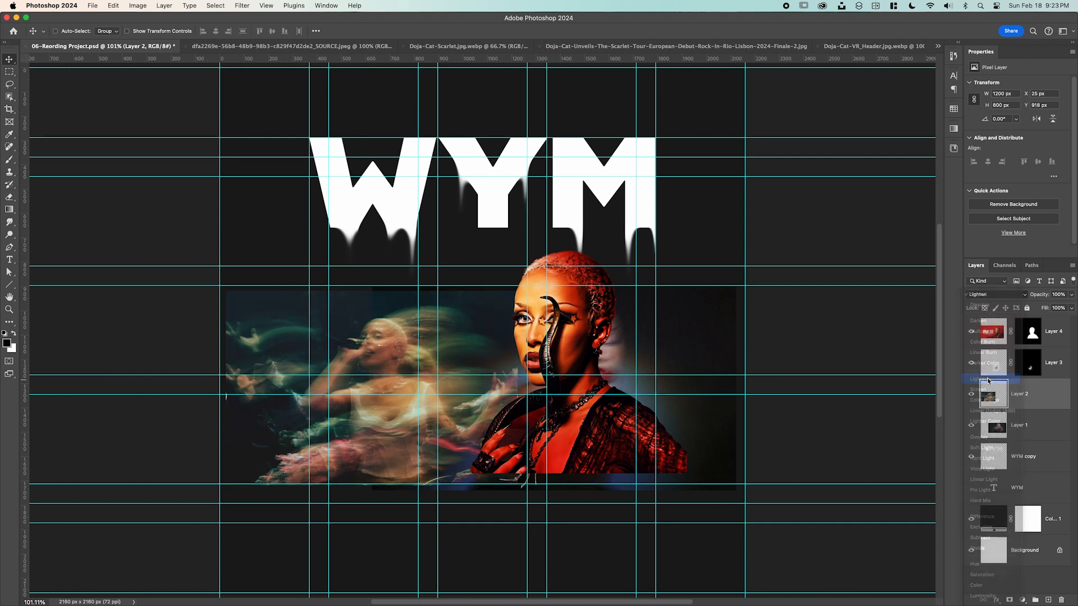
click(1020, 424)
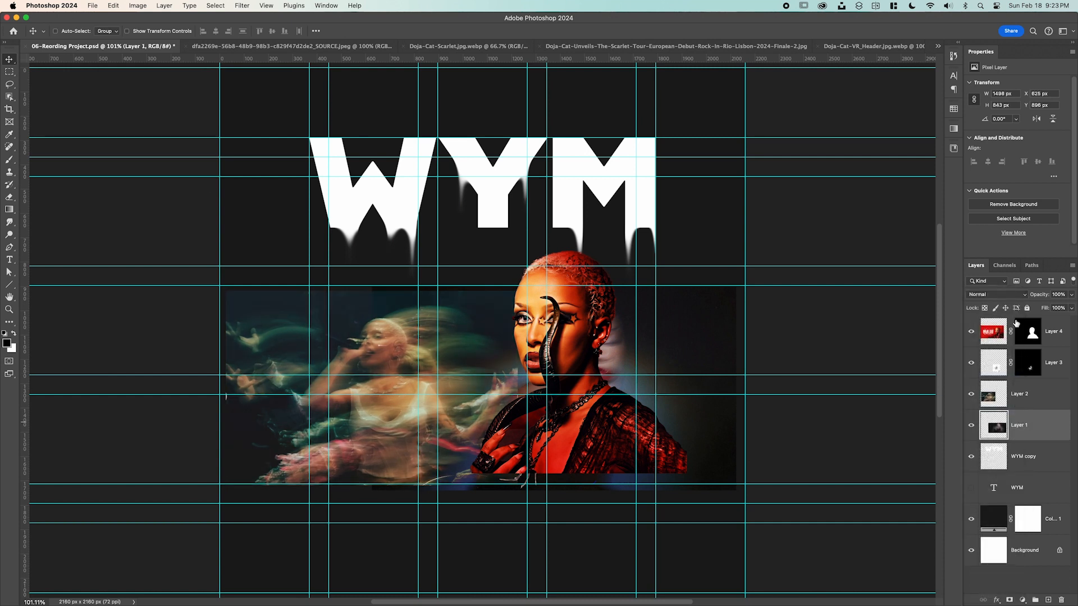
click(997, 297)
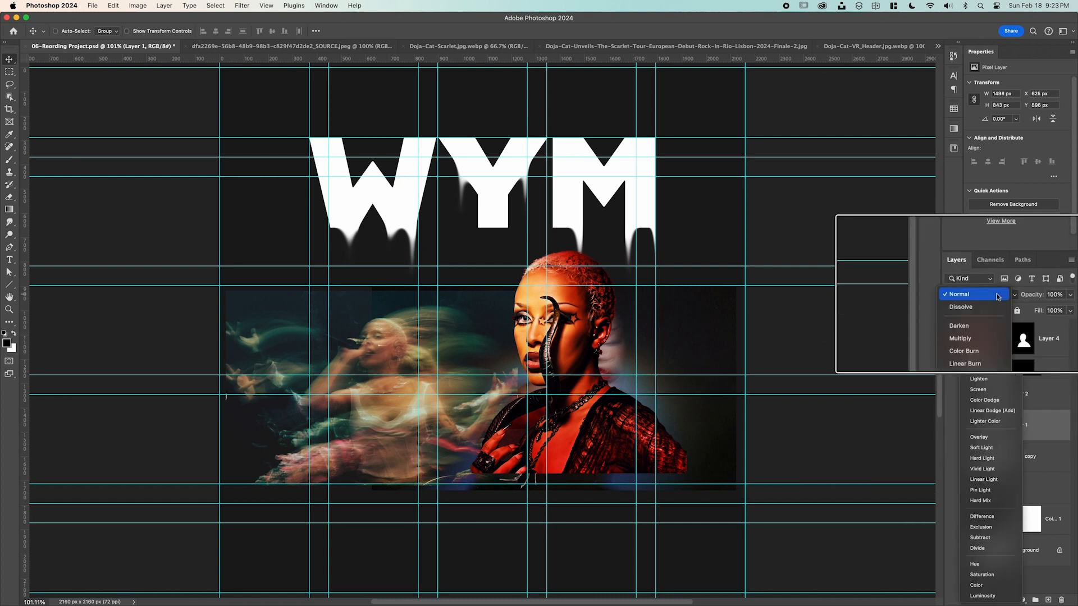
click(971, 381)
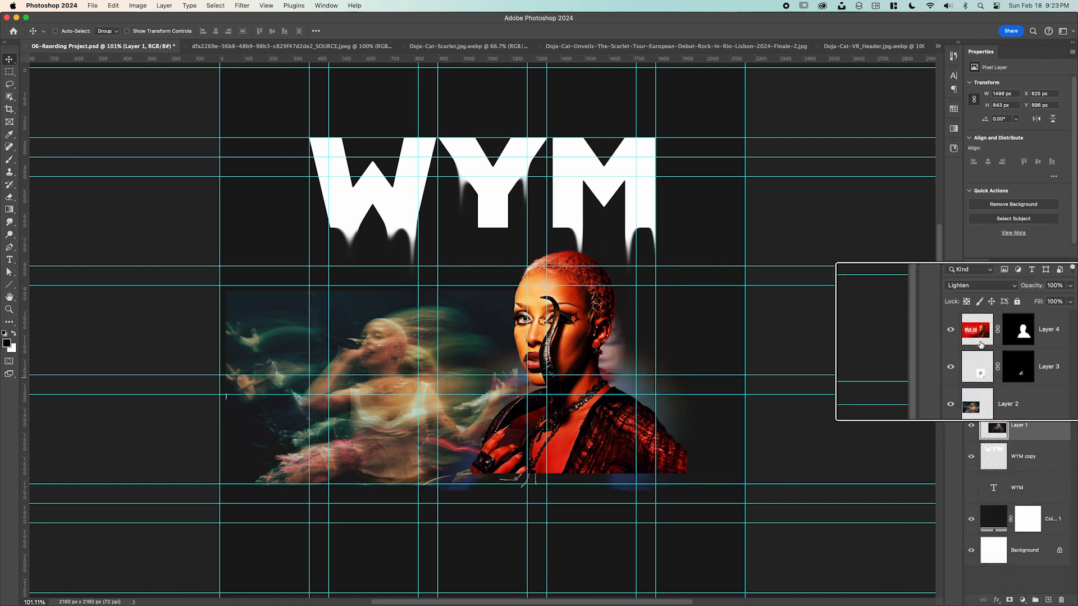
click(1005, 334)
click(985, 296)
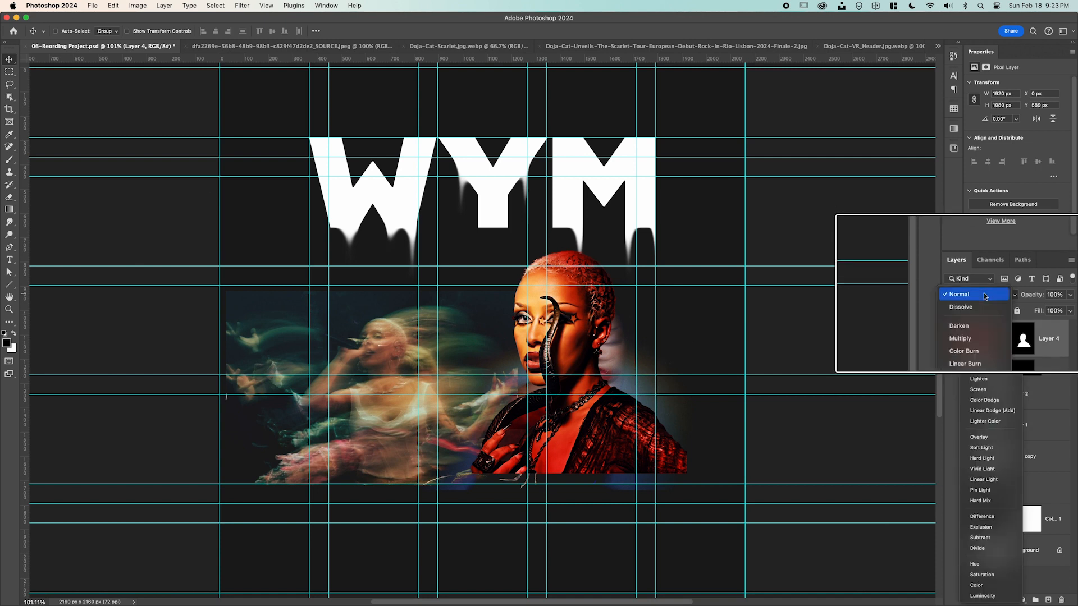
click(971, 380)
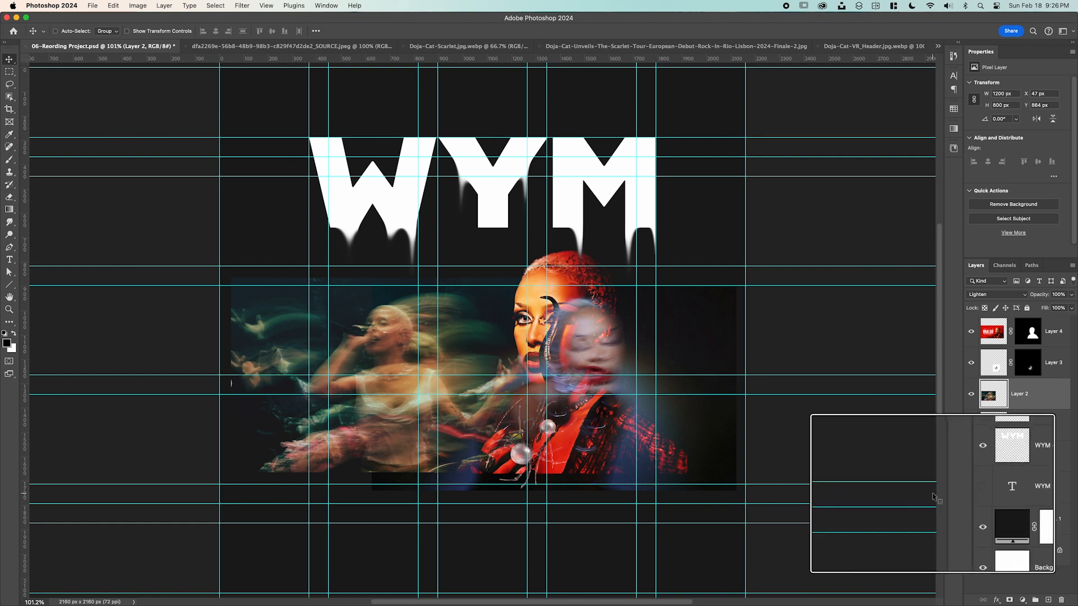
Add a Gradient Map adjustment above the concert photo with the first red-to-black DARK preset, and reverse it.
click(1006, 598)
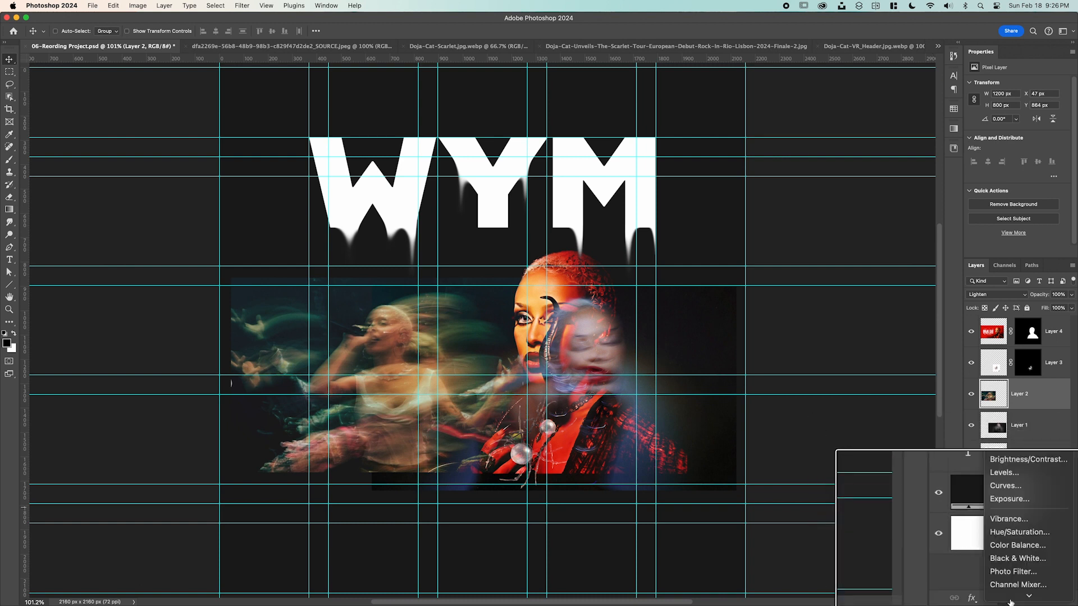
click(1016, 579)
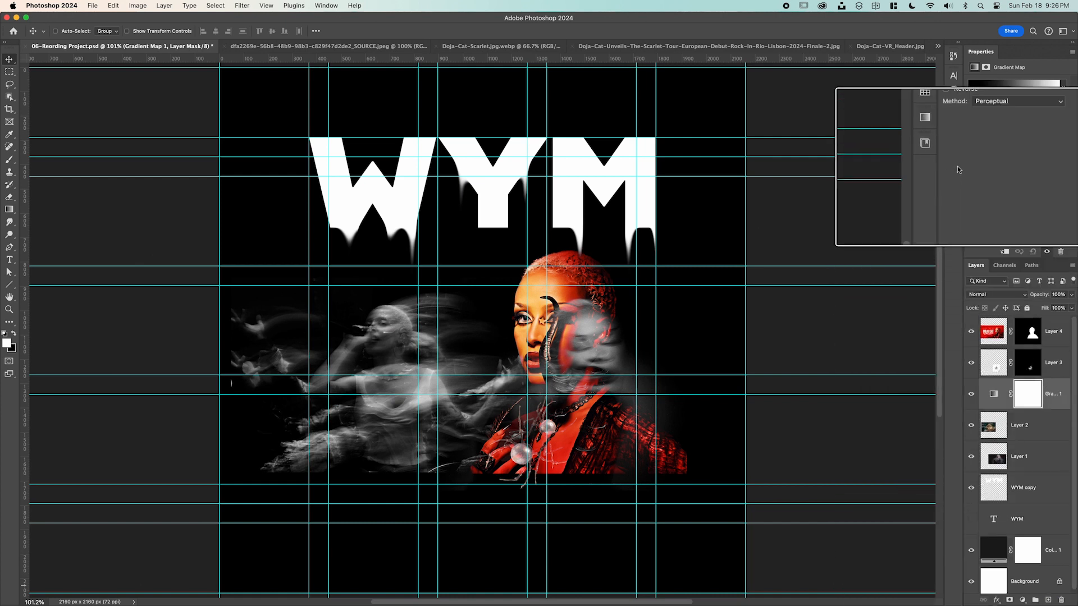
click(999, 87)
drag(337, 118, 470, 118)
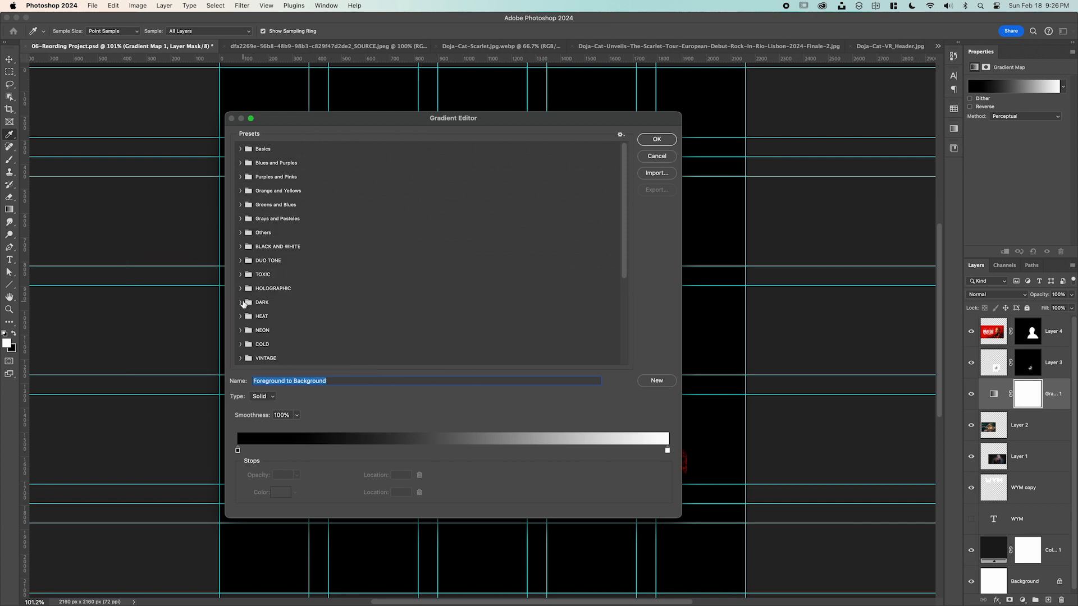
click(240, 302)
click(252, 318)
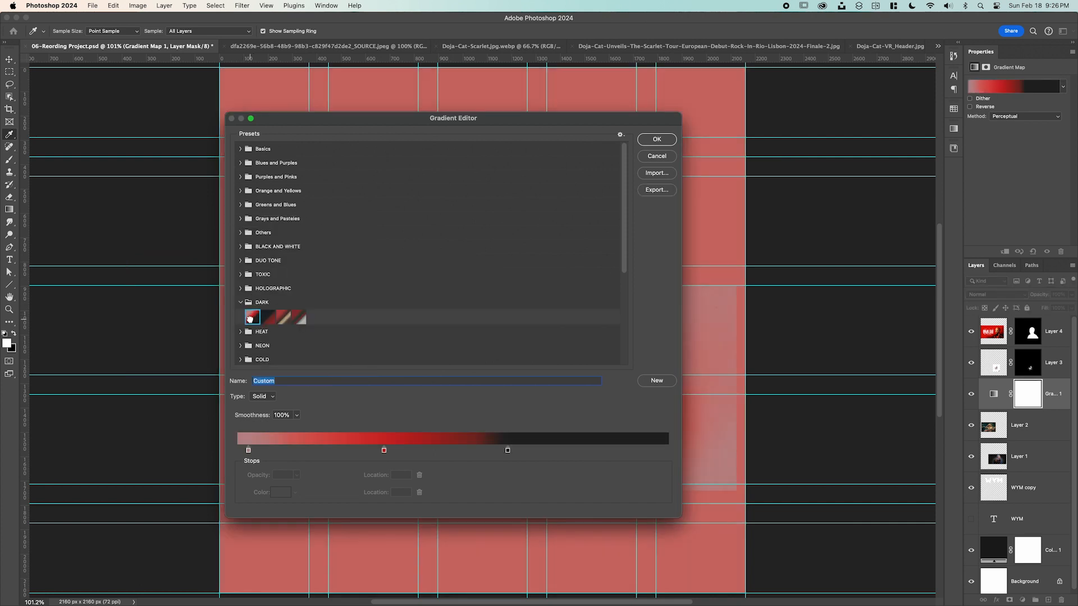
click(657, 139)
click(985, 107)
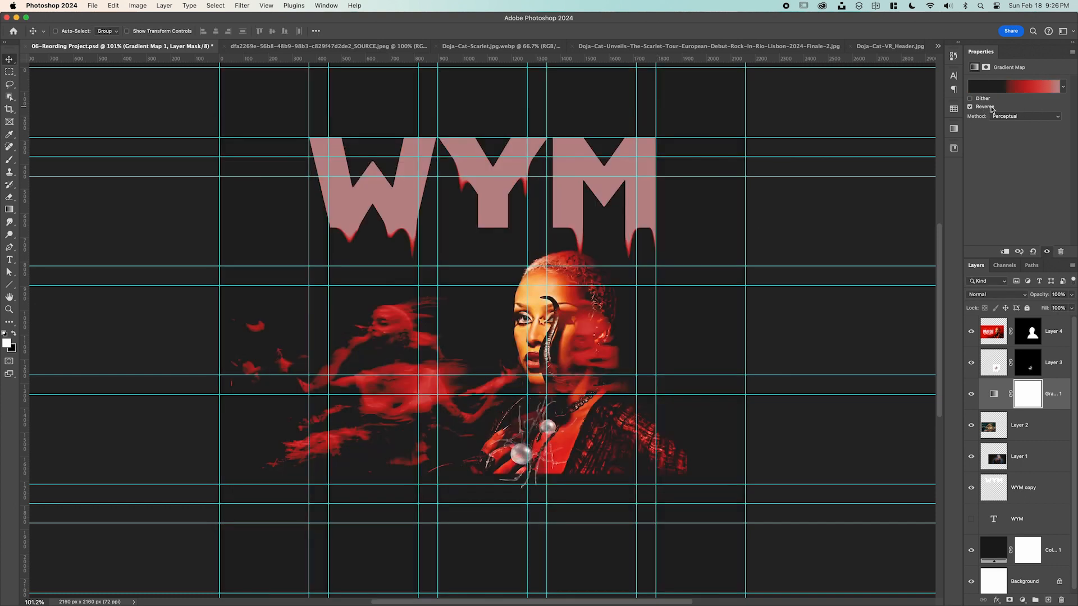
Change the colour of the gradient map's dark stop to 1a1a1a and apply the edited gradient.
scroll(910, 175, down, 1)
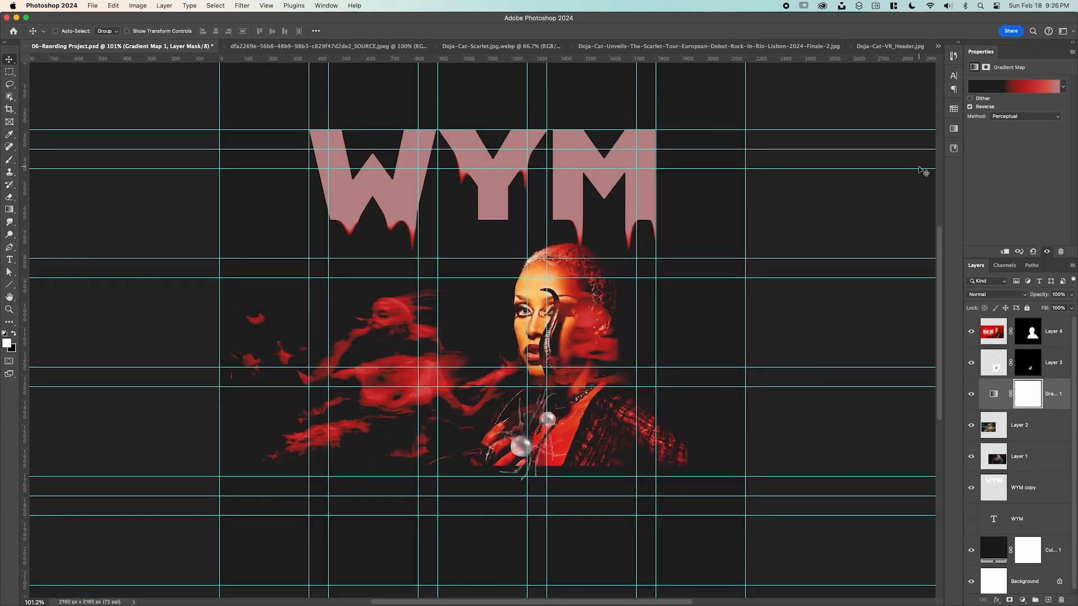
click(995, 87)
drag(453, 119, 516, 134)
drag(571, 468, 772, 463)
drag(551, 134, 654, 135)
key(super+z)
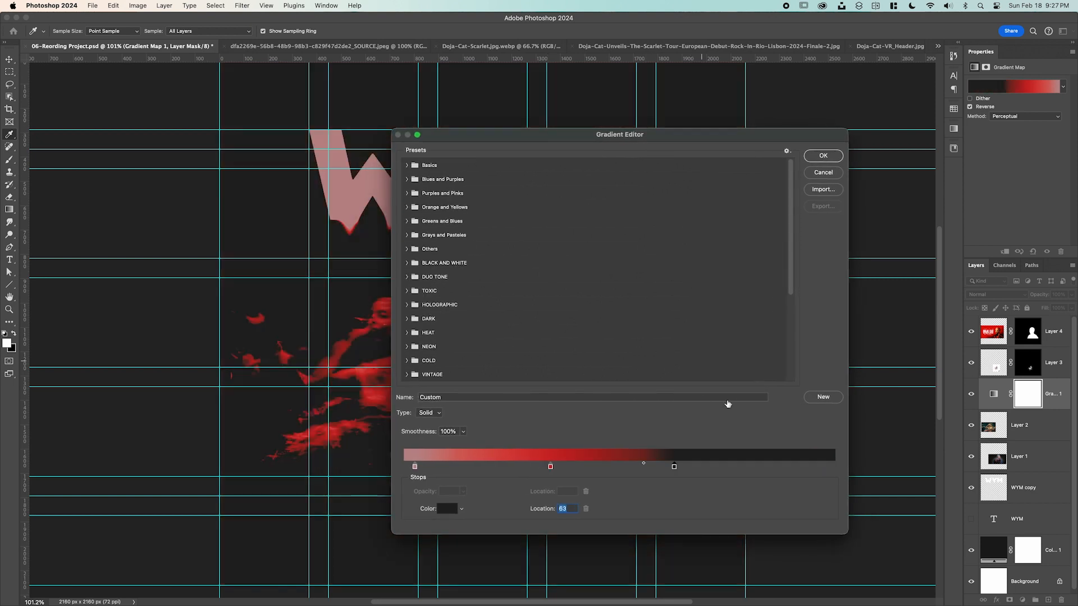
double_click(674, 468)
text(1a1a1a)
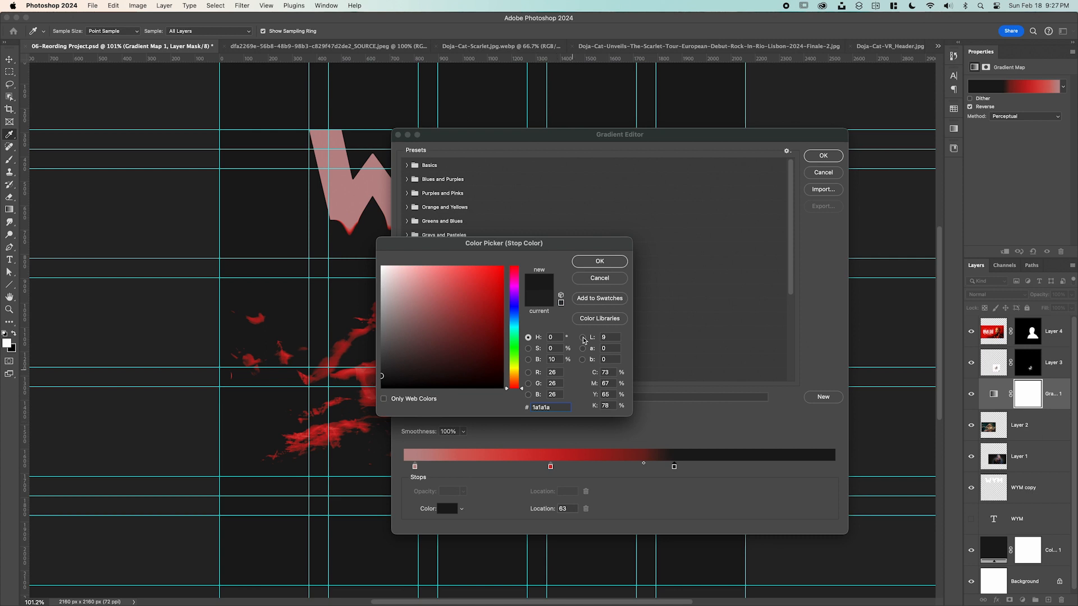
click(597, 262)
scroll(588, 265, down, 5)
drag(701, 133, 580, 140)
click(706, 163)
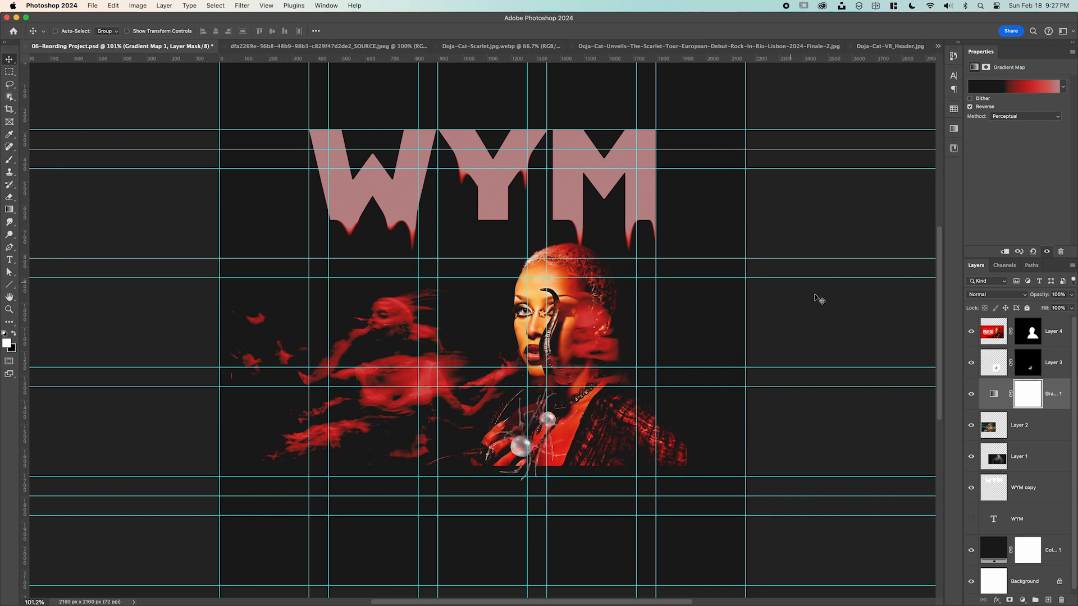
Move the Gradient Map adjustment to the top of the layer stack and adjust its lightest colour stop in the Gradient Editor.
drag(1072, 393, 1061, 328)
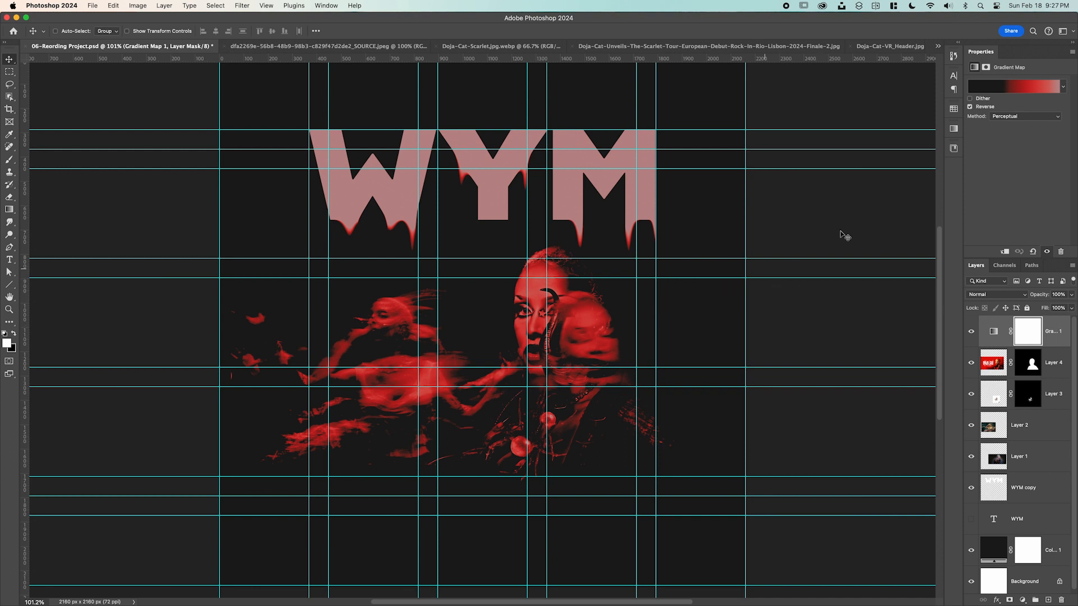
click(1025, 87)
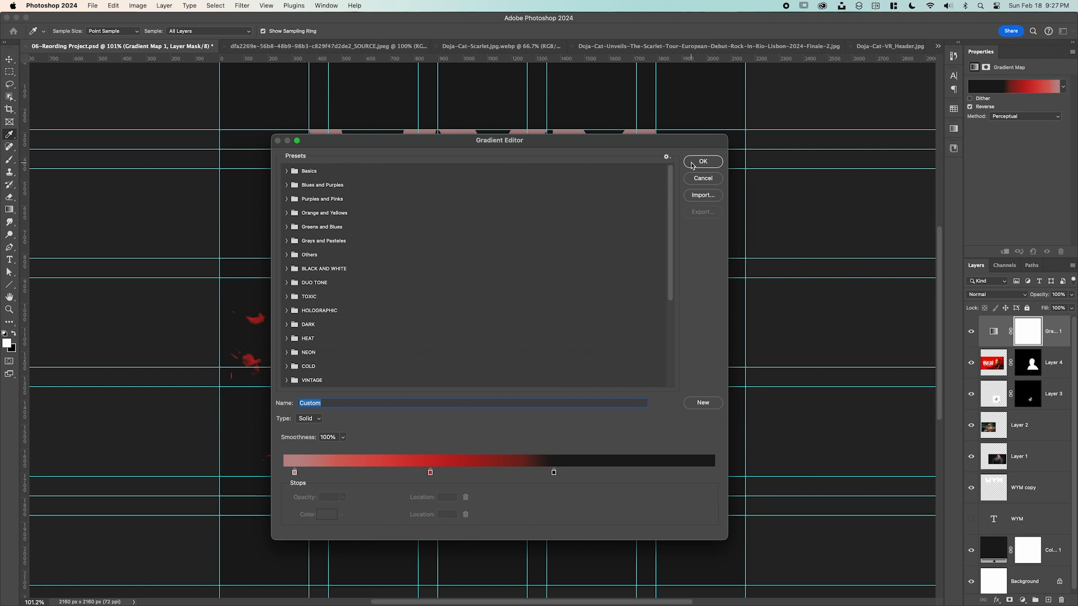
drag(294, 472, 284, 472)
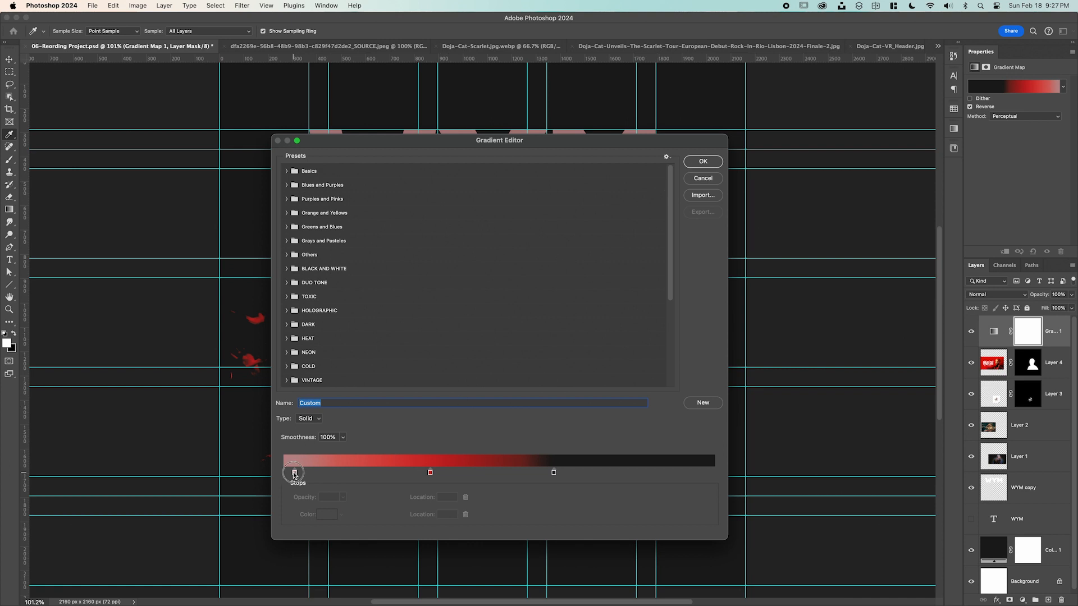
click(691, 162)
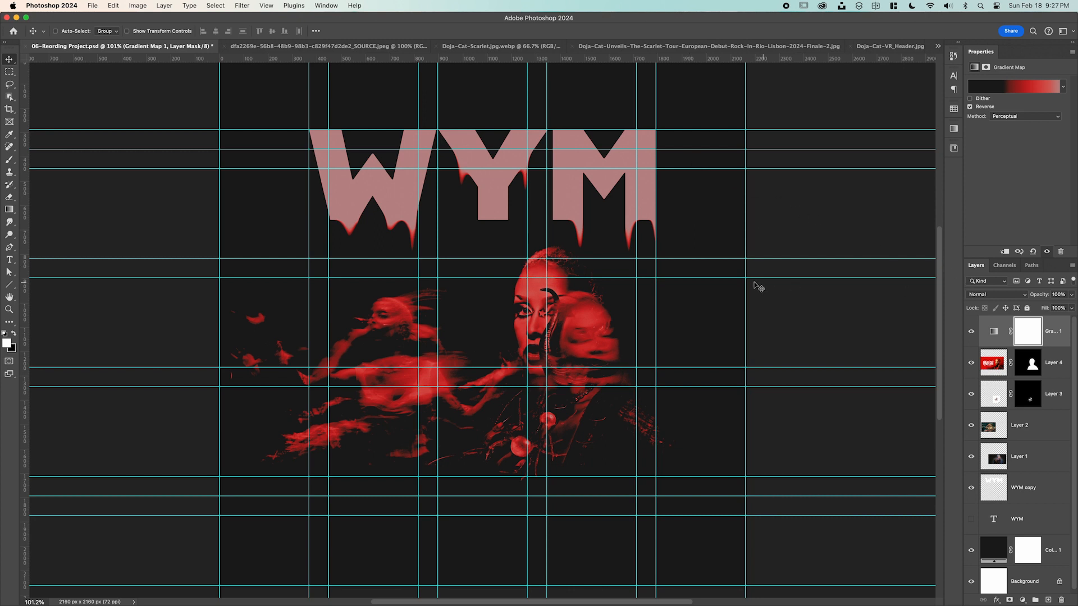
key(F2)
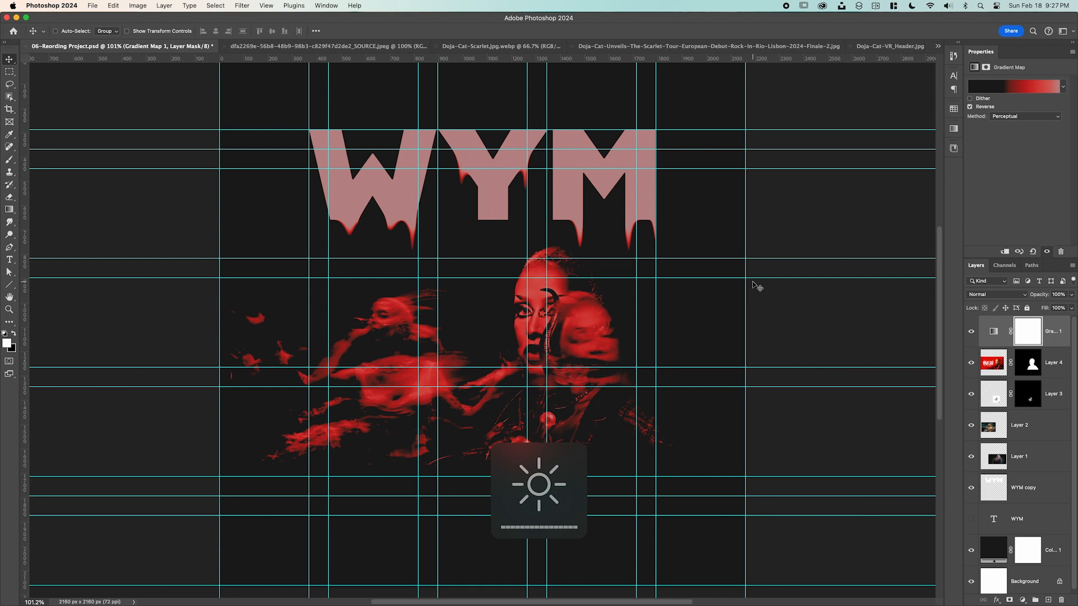
Apply a Gaussian Blur with a 4.0 pixel radius to the WYM copy lettering layer.
click(1013, 486)
click(242, 7)
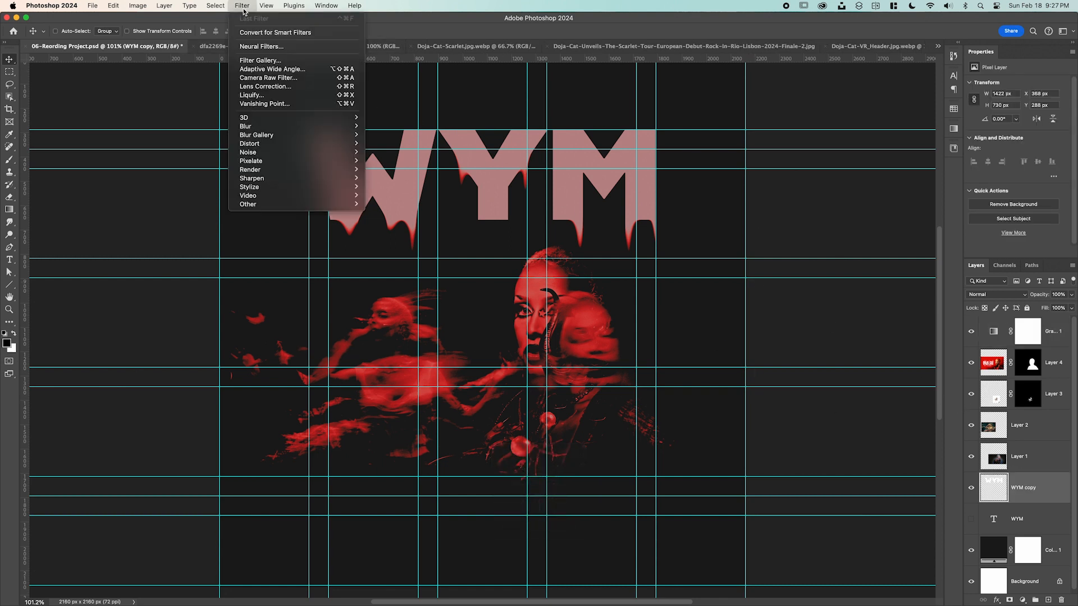
mouse_move(269, 127)
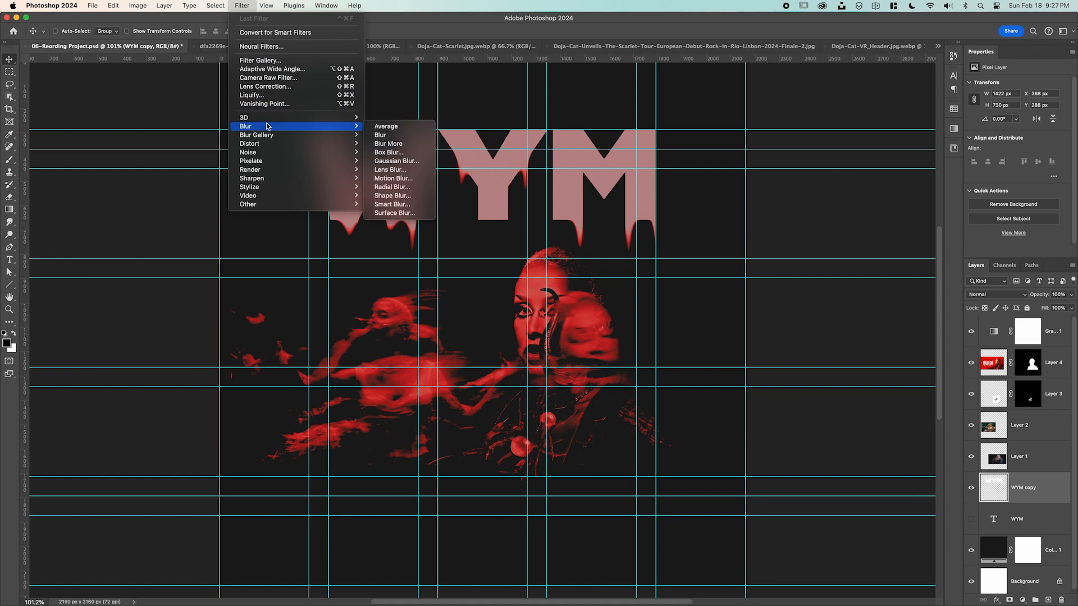
click(395, 161)
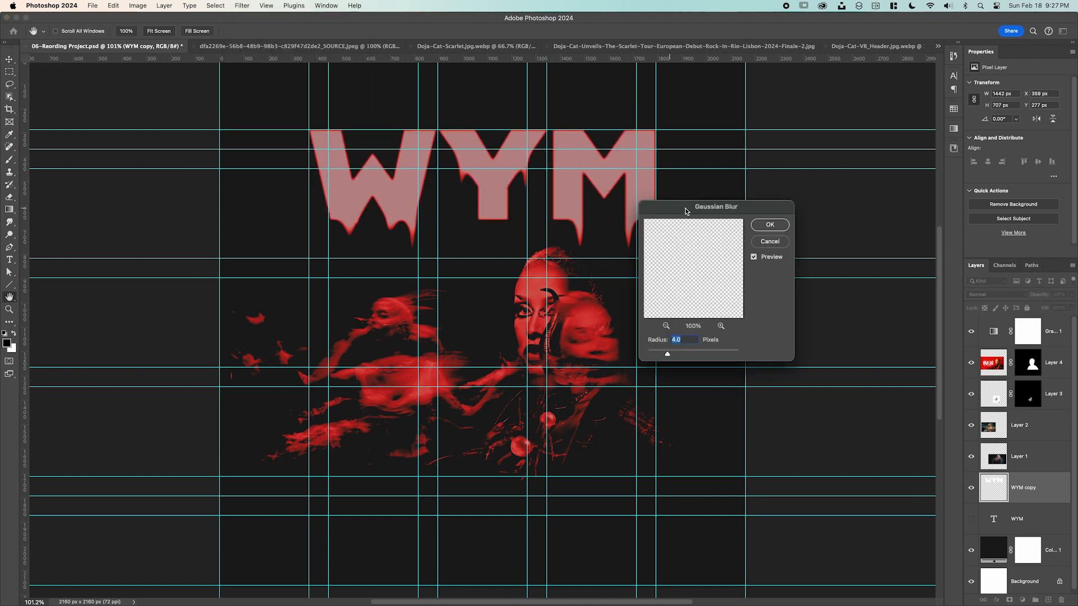
drag(737, 209, 520, 216)
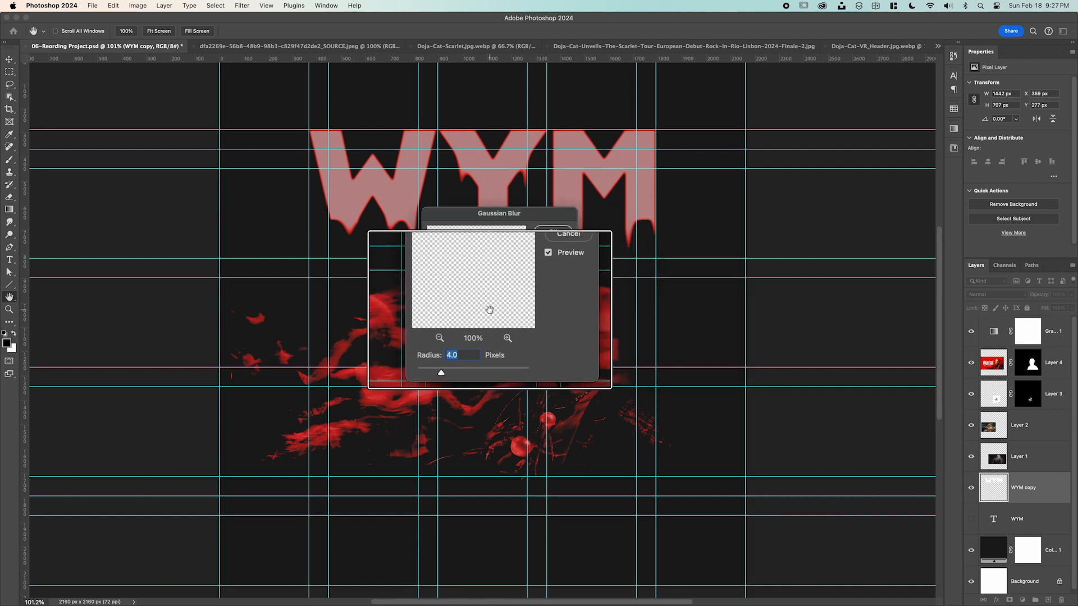
click(558, 235)
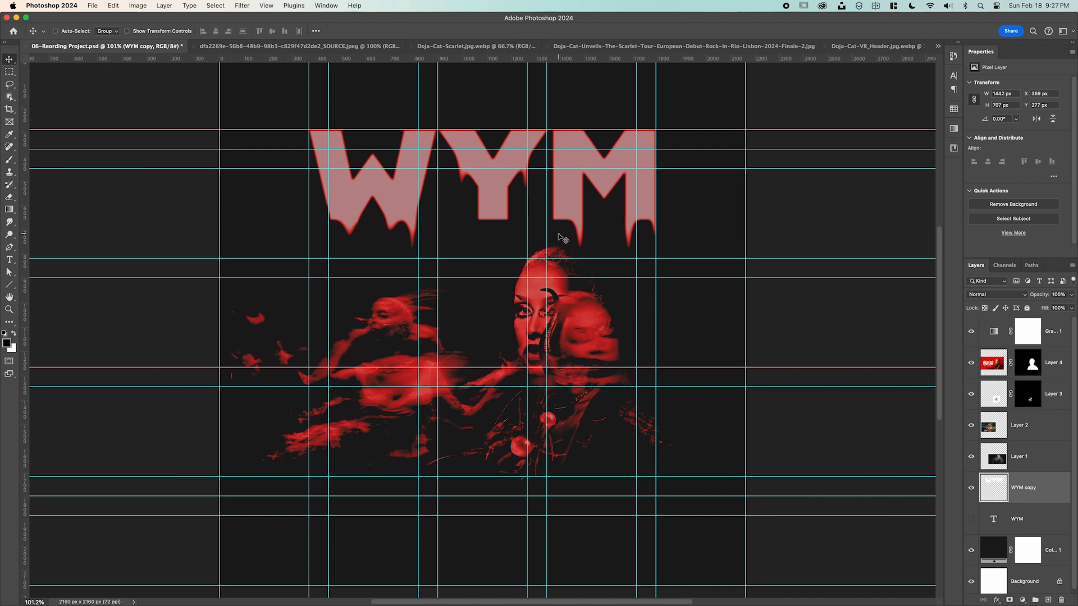
Move the red-haired woman's layer under the Y, enlarge it to about 125% at X -607 px, Y 390 px, and set its blend mode to Normal.
click(975, 364)
drag(574, 292, 507, 273)
key(super+t)
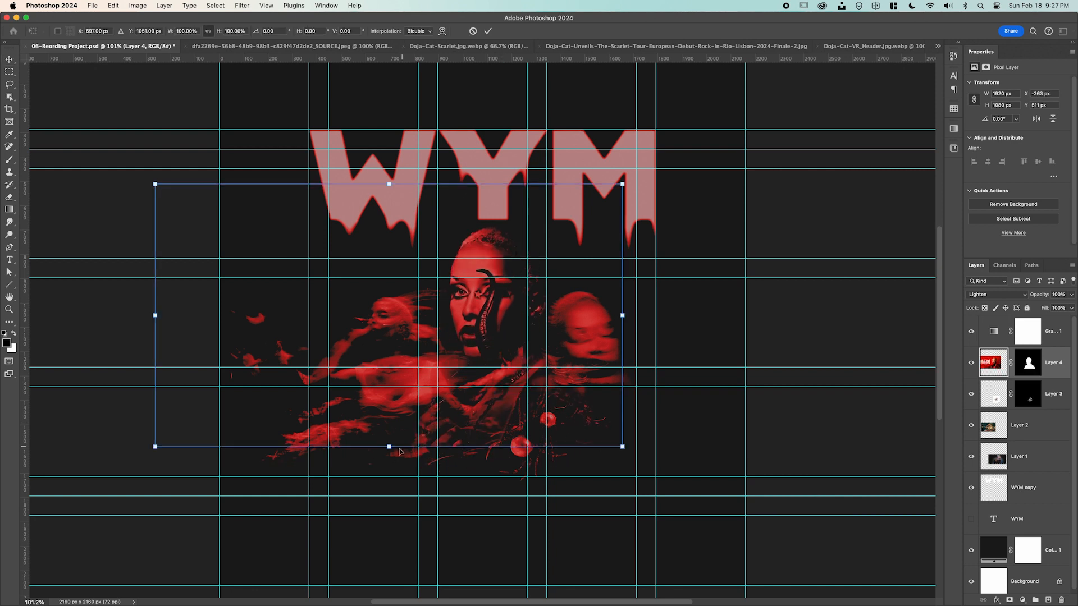
drag(389, 448, 390, 483)
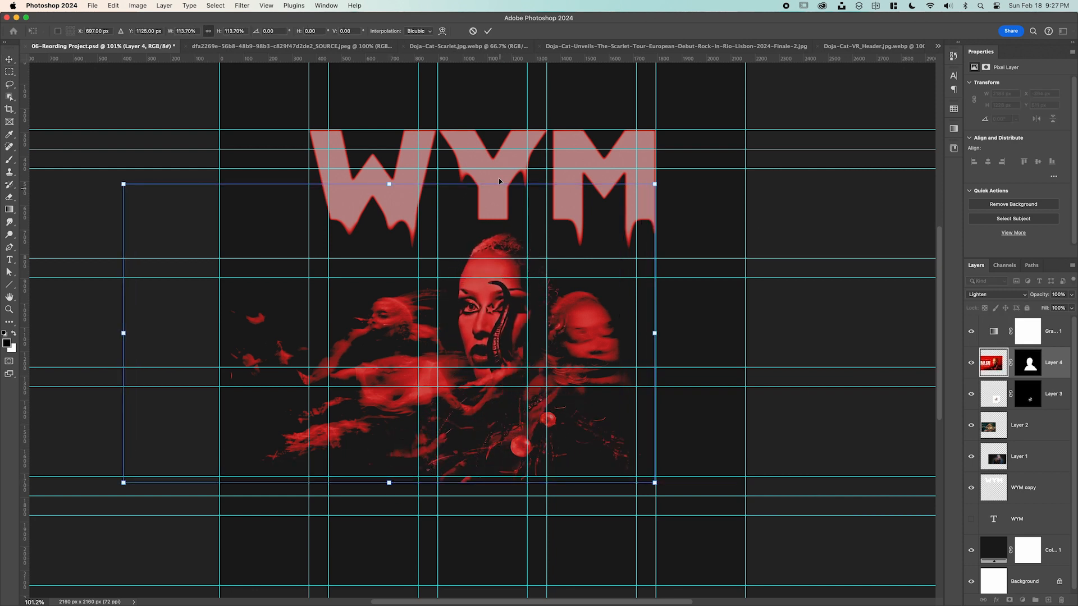
drag(389, 183, 389, 155)
drag(598, 288, 588, 300)
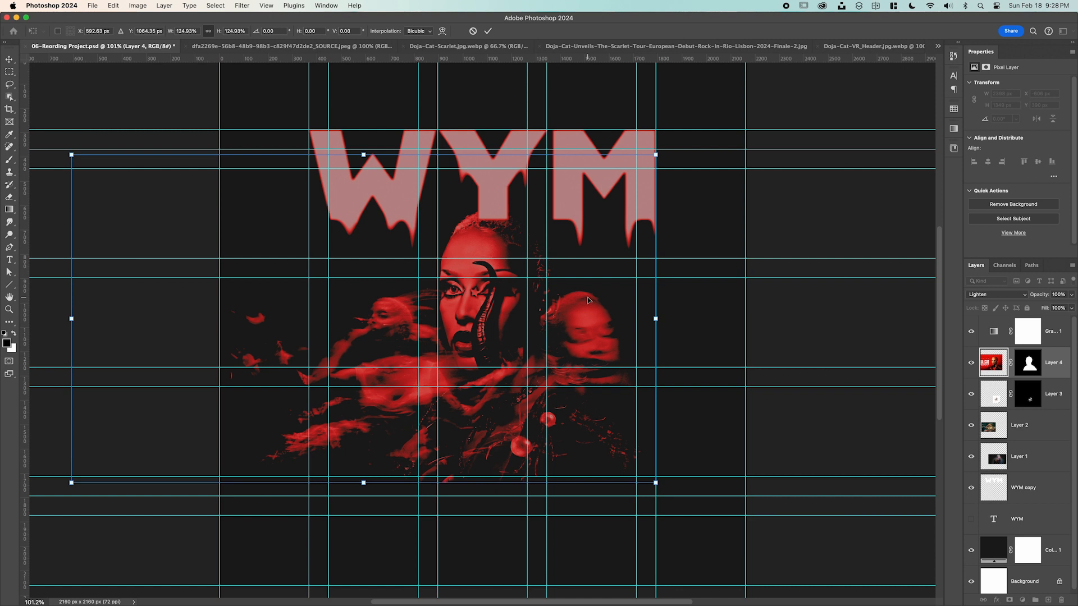
key(Return)
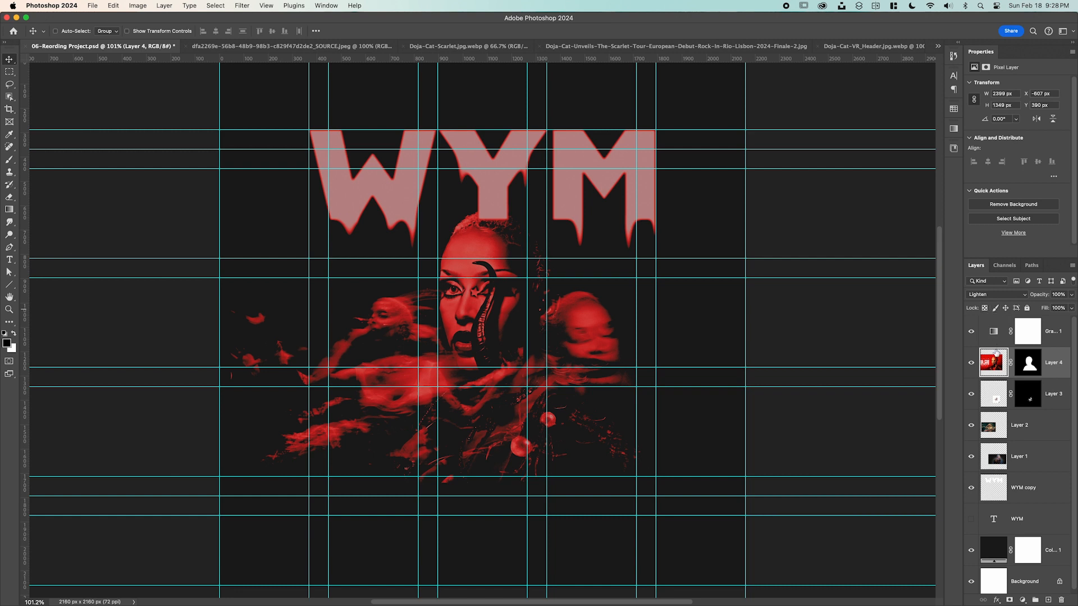
click(1004, 296)
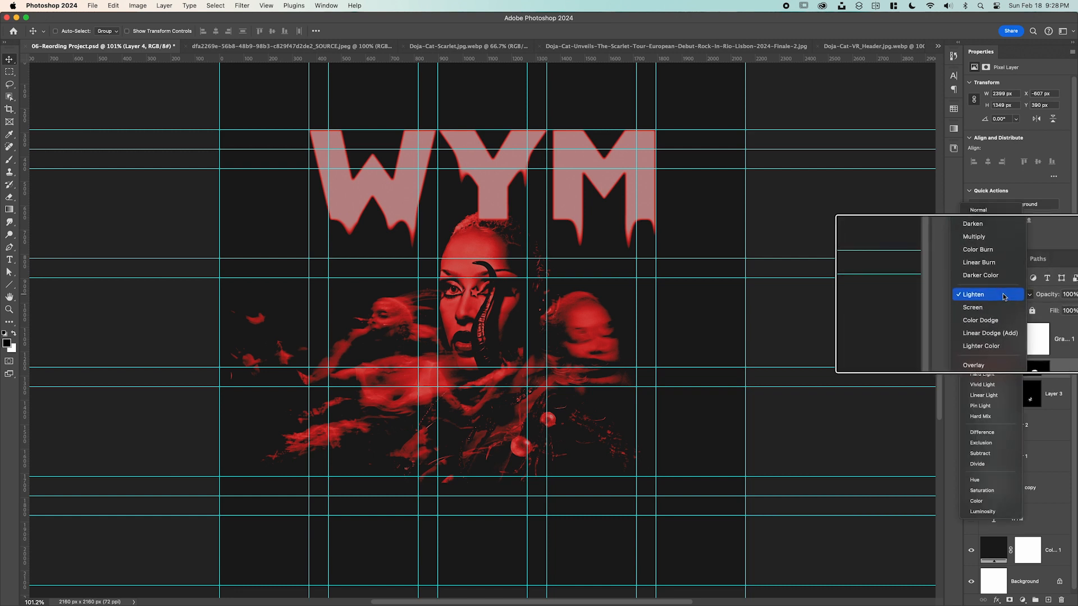
click(973, 210)
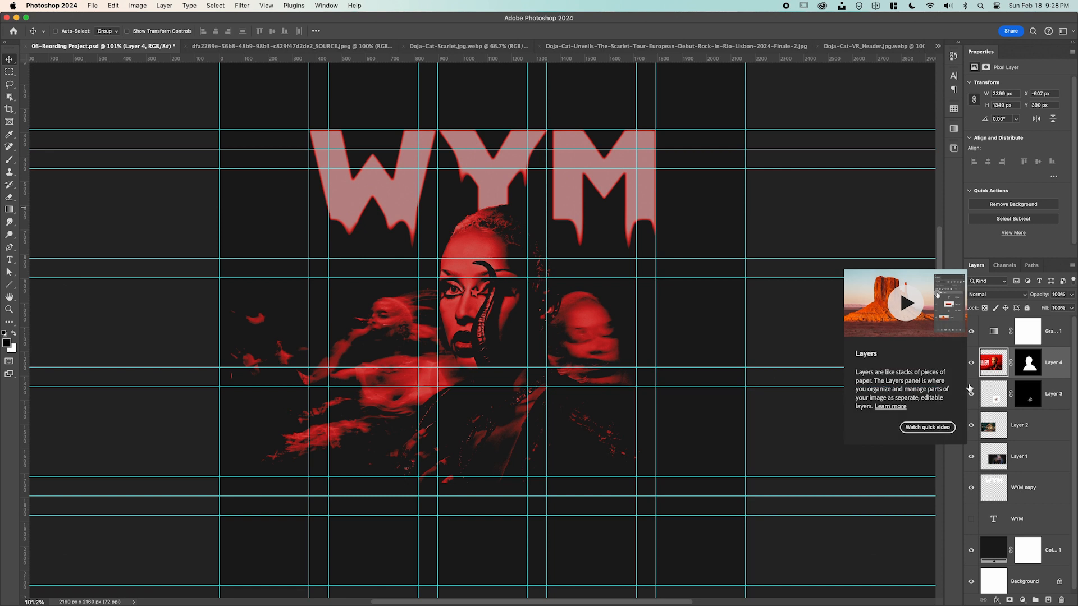
Enlarge the concert photo to 1371 × 914 px at X 3 px, Y 919 px, and raise the blurred portrait to about Y 778 px.
click(1005, 425)
drag(391, 321, 409, 360)
key(super+t)
drag(541, 310, 584, 283)
drag(488, 335, 466, 339)
key(Return)
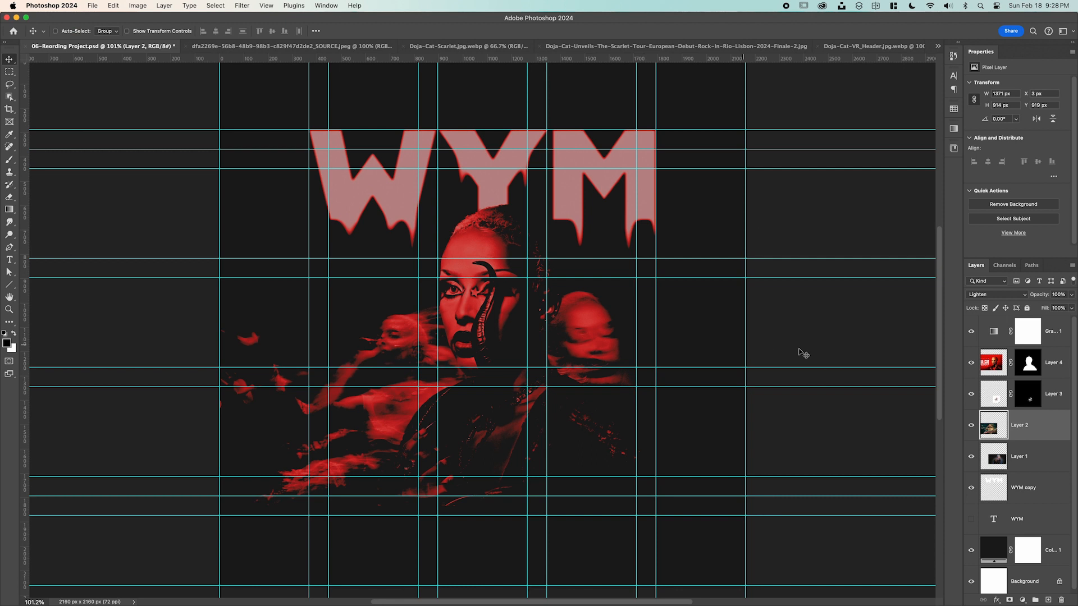
click(996, 455)
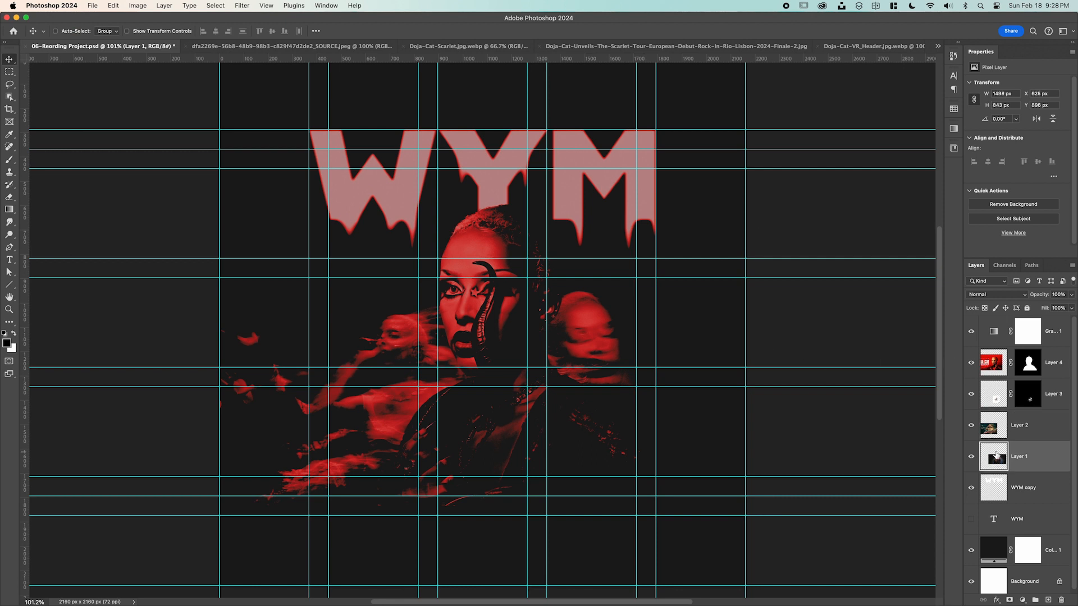
drag(608, 335, 612, 305)
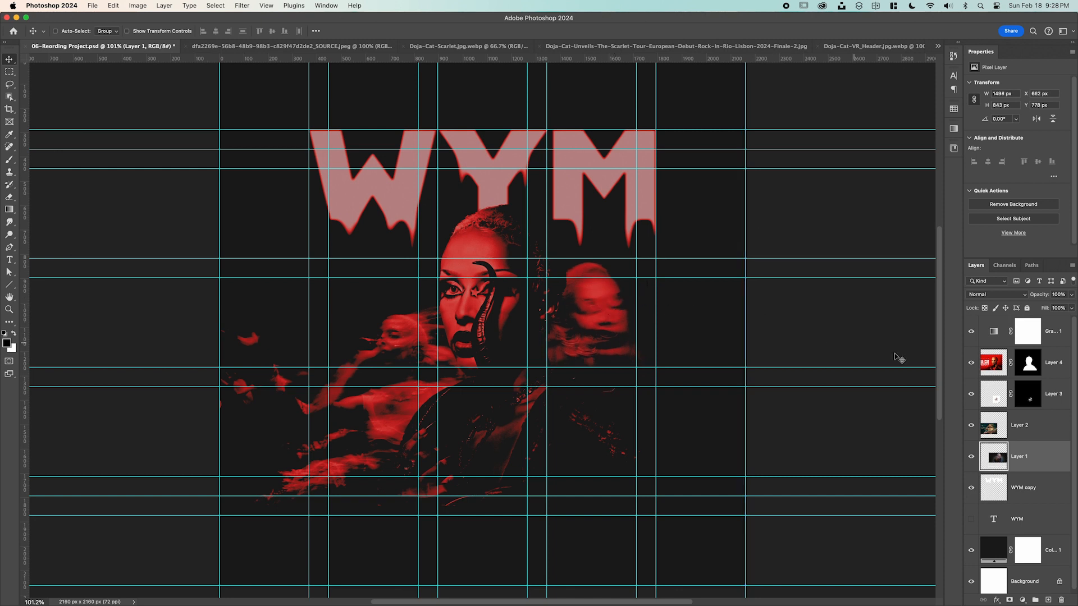
Shift and enlarge the red-haired woman's layer to 2451 × 1378 px at X -687 px, Y 414 px, and lower the blurred portrait to Y 843 px.
click(993, 370)
drag(510, 309, 489, 324)
key(super+t)
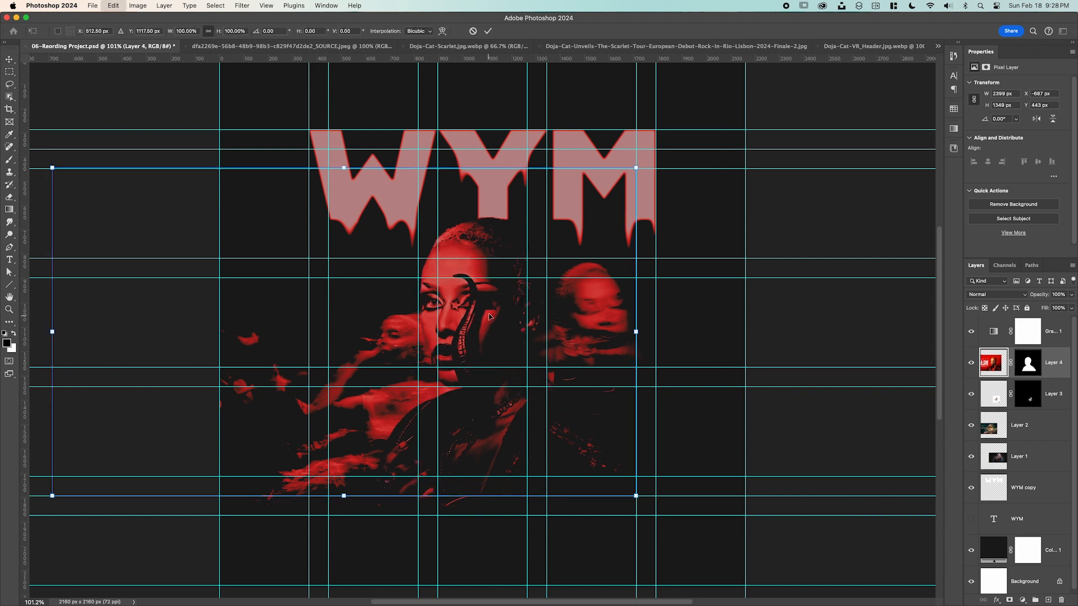
drag(635, 168, 649, 162)
key(Return)
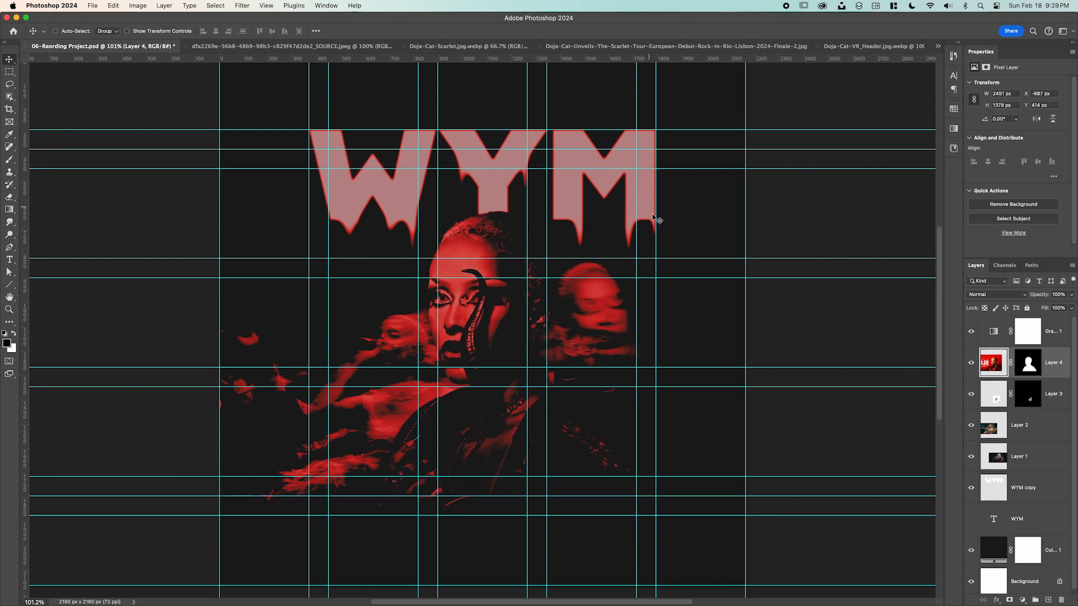
click(1023, 455)
drag(590, 302, 592, 316)
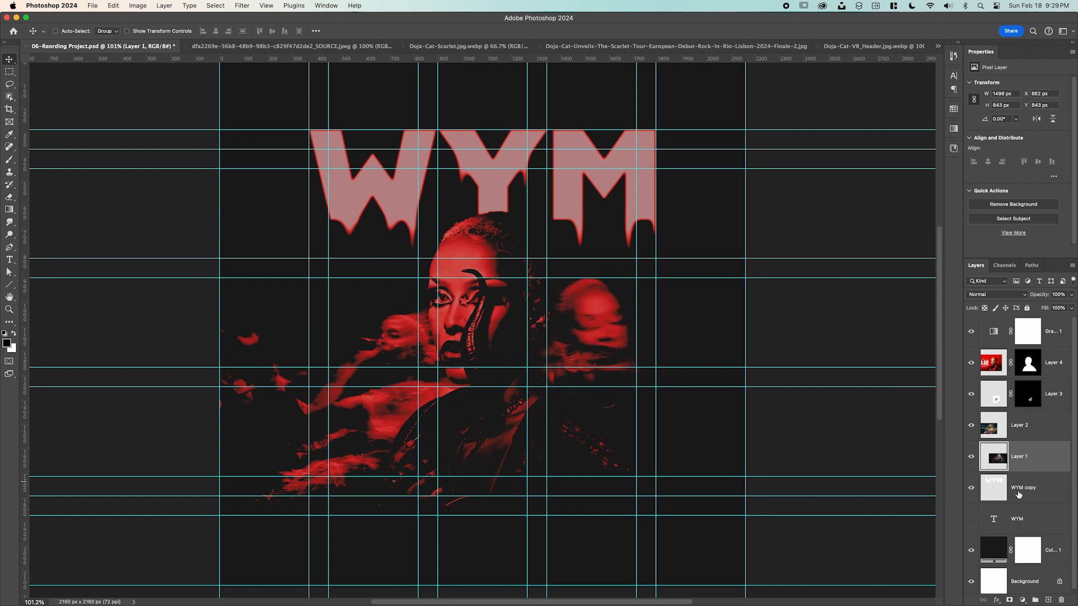
Smudge the lower edge of the W on the WYM copy layer downward to lengthen its drips.
click(1023, 495)
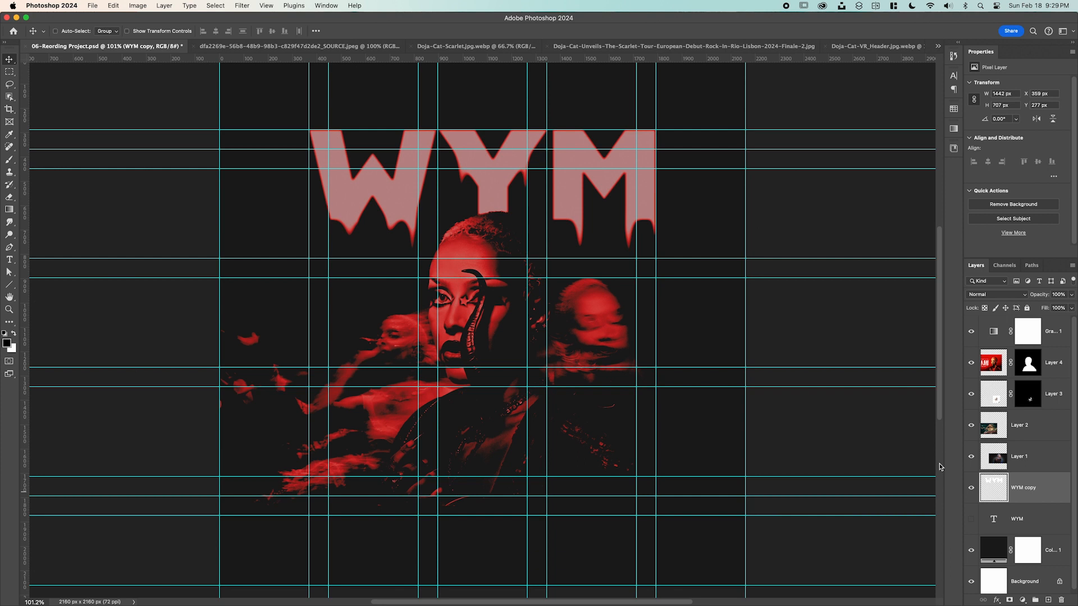
click(9, 223)
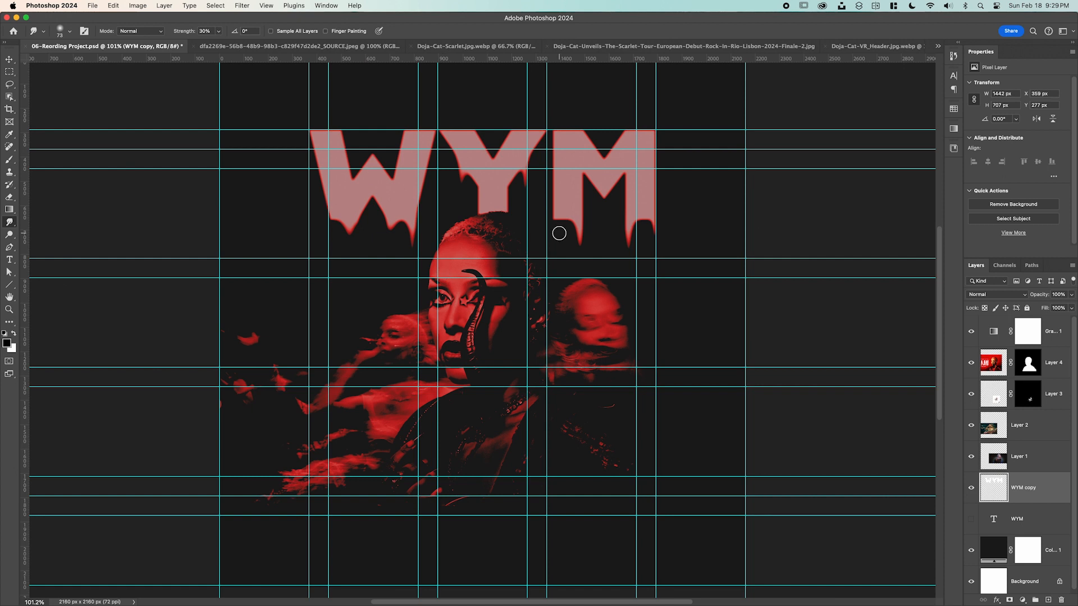
drag(559, 233, 568, 233)
mouse_move(347, 222)
mouse_down()
mouse_move(344, 296)
mouse_move(346, 266)
mouse_up()
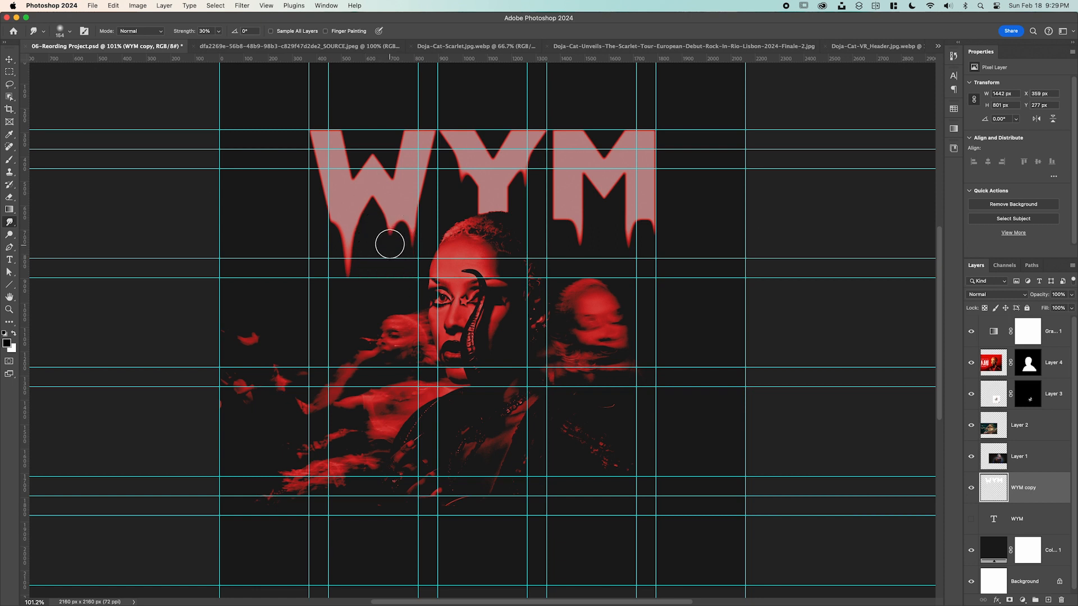
mouse_move(390, 242)
mouse_down()
mouse_move(386, 273)
mouse_move(414, 278)
mouse_up()
Smudge both drips under the arms of the Y downward with a smaller brush to make them longer.
scroll(416, 277, down, 5)
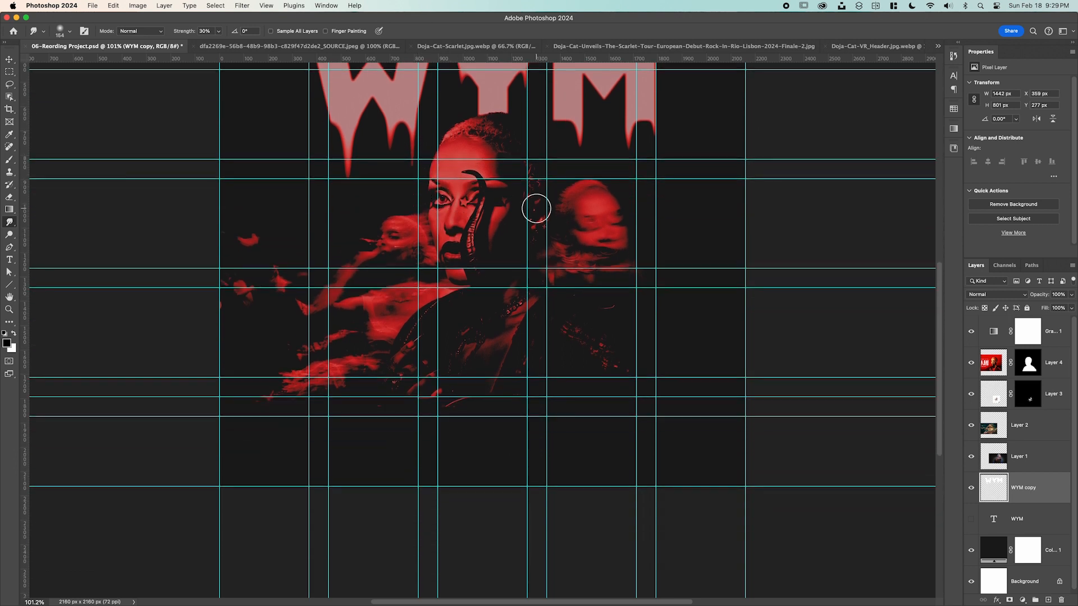
scroll(534, 209, up, 4)
scroll(536, 209, up, 3)
key(b)
scroll(482, 227, up, 4)
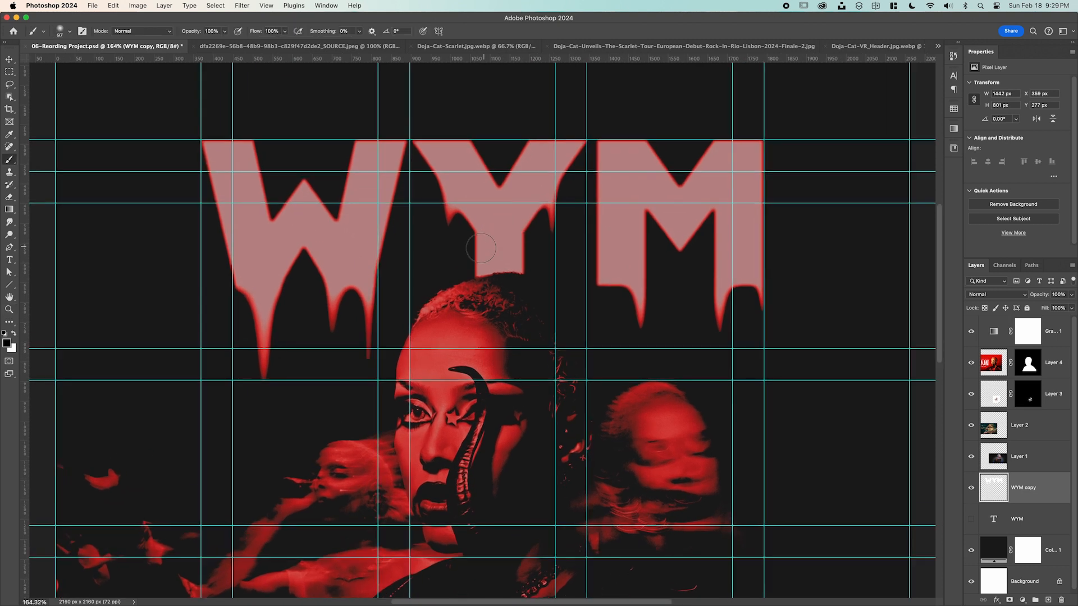
mouse_move(447, 243)
mouse_down()
mouse_move(447, 221)
mouse_move(449, 243)
mouse_up()
click(12, 223)
mouse_move(438, 236)
mouse_down()
mouse_move(423, 235)
mouse_move(447, 227)
mouse_move(448, 245)
mouse_up()
mouse_move(561, 211)
mouse_down()
mouse_move(558, 251)
mouse_move(554, 235)
mouse_move(543, 240)
mouse_move(550, 216)
mouse_move(553, 258)
mouse_up()
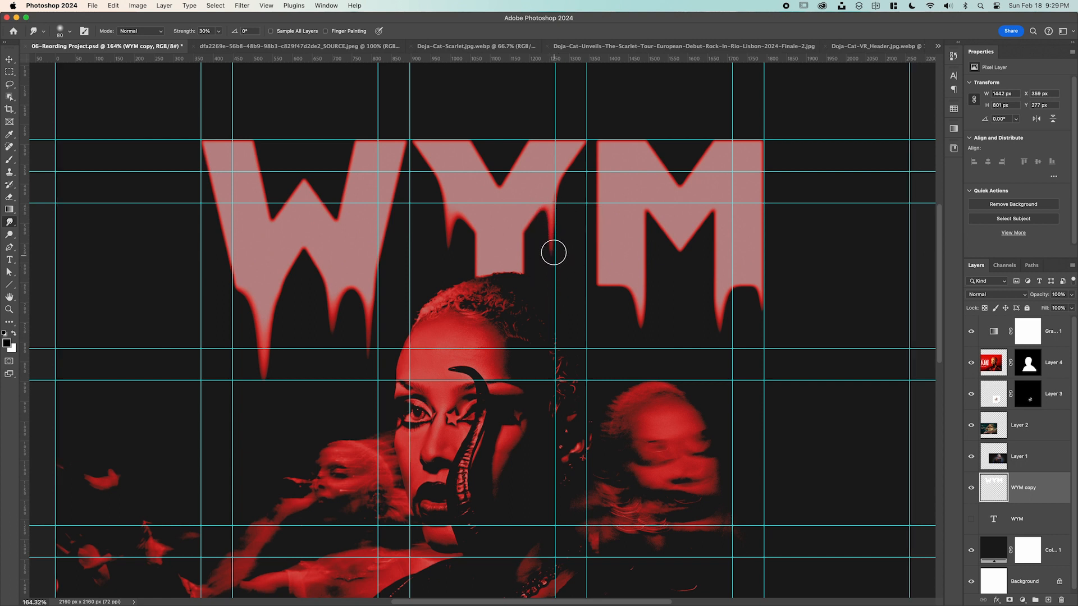
Lengthen the drips beneath both legs of the M with the Smudge tool, varying the brush size.
mouse_move(604, 323)
mouse_down()
mouse_move(638, 316)
mouse_move(638, 327)
mouse_move(625, 290)
mouse_move(635, 362)
mouse_up()
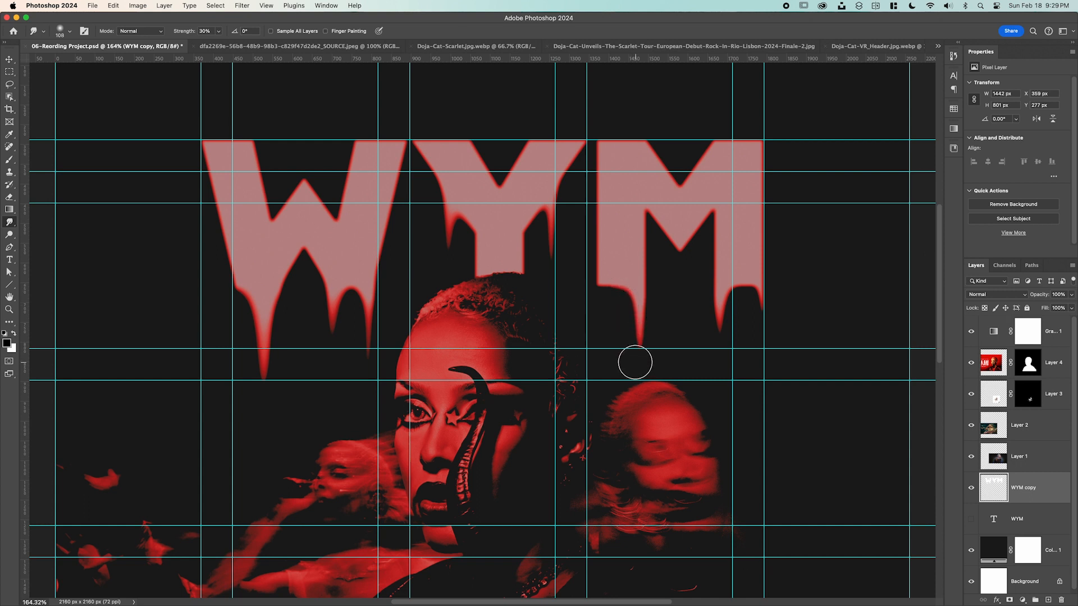
drag(565, 370, 612, 370)
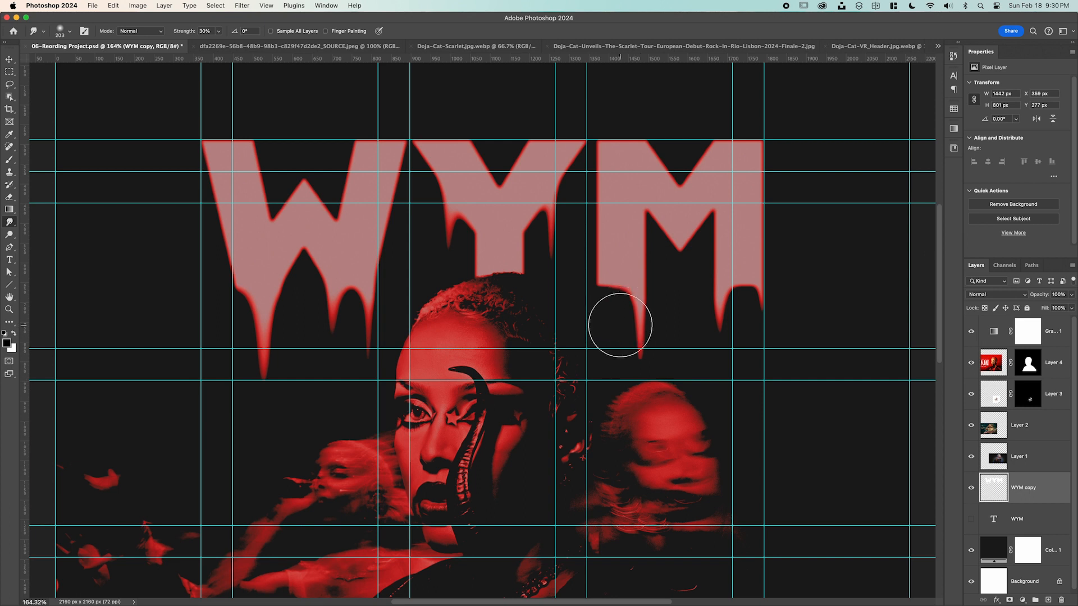
drag(622, 317, 624, 362)
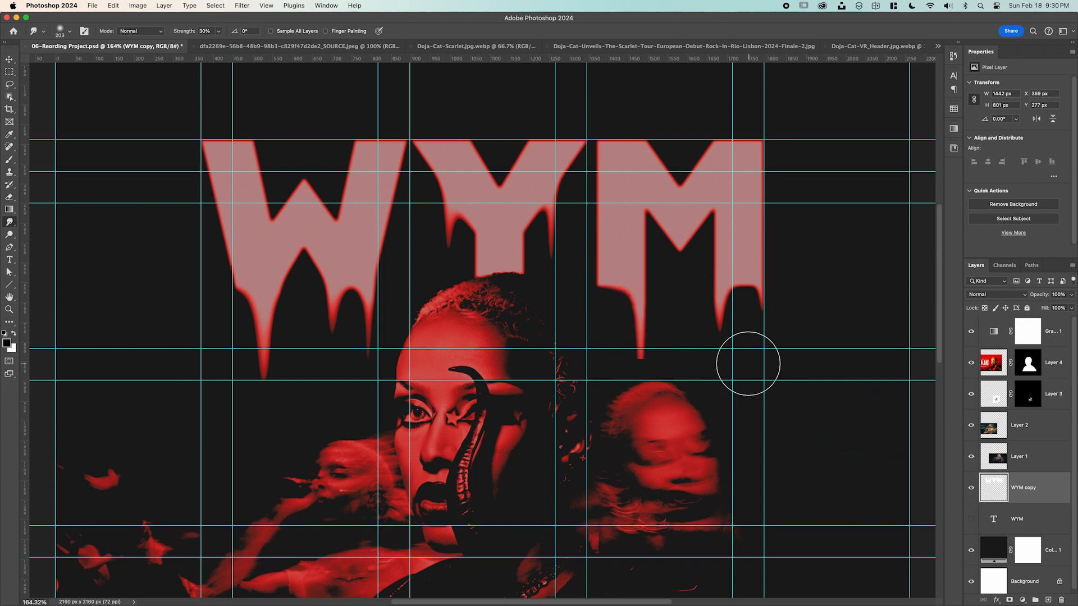
scroll(751, 362, down, 5)
drag(723, 242, 741, 305)
mouse_move(767, 244)
mouse_down()
mouse_move(759, 235)
mouse_move(762, 250)
mouse_move(752, 243)
mouse_move(765, 313)
mouse_up()
drag(720, 263, 720, 294)
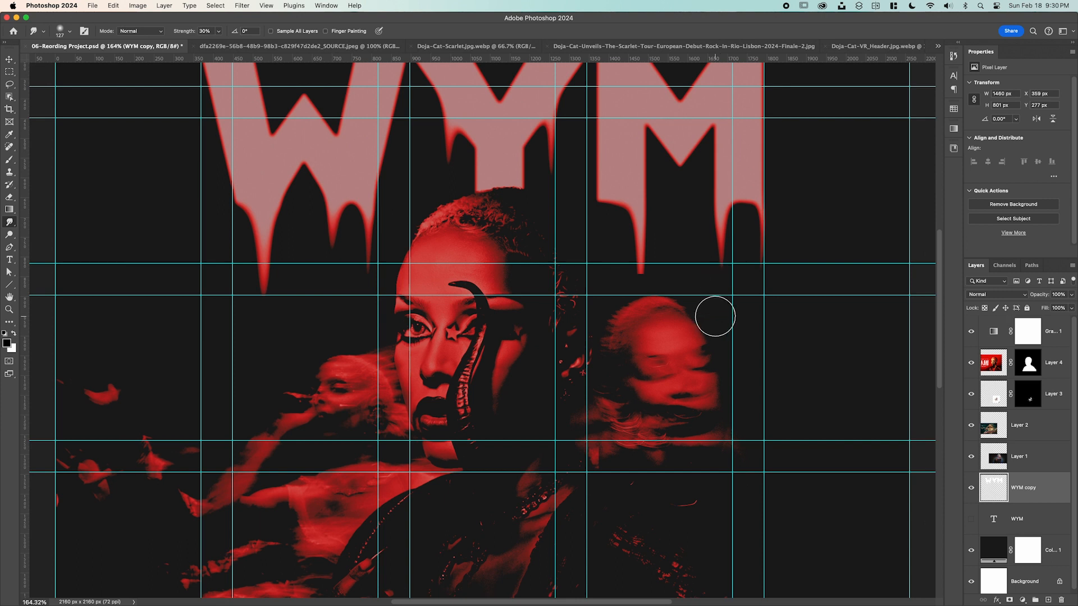
Hide the guides to show the whole poster clean and select the concert photo's layer.
key(z)
drag(525, 239, 511, 235)
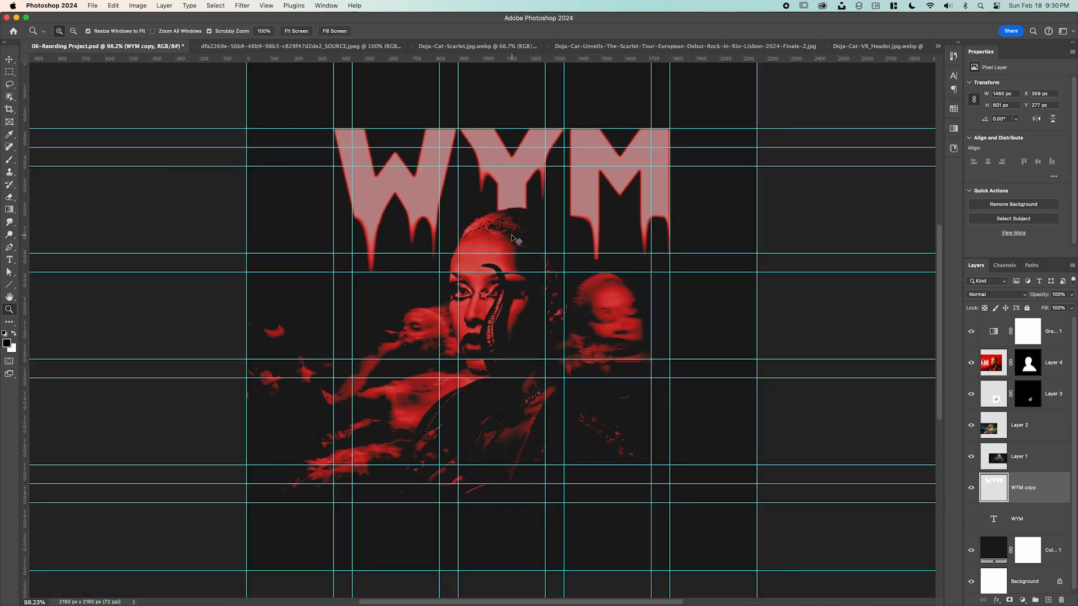
key(super+semicolon)
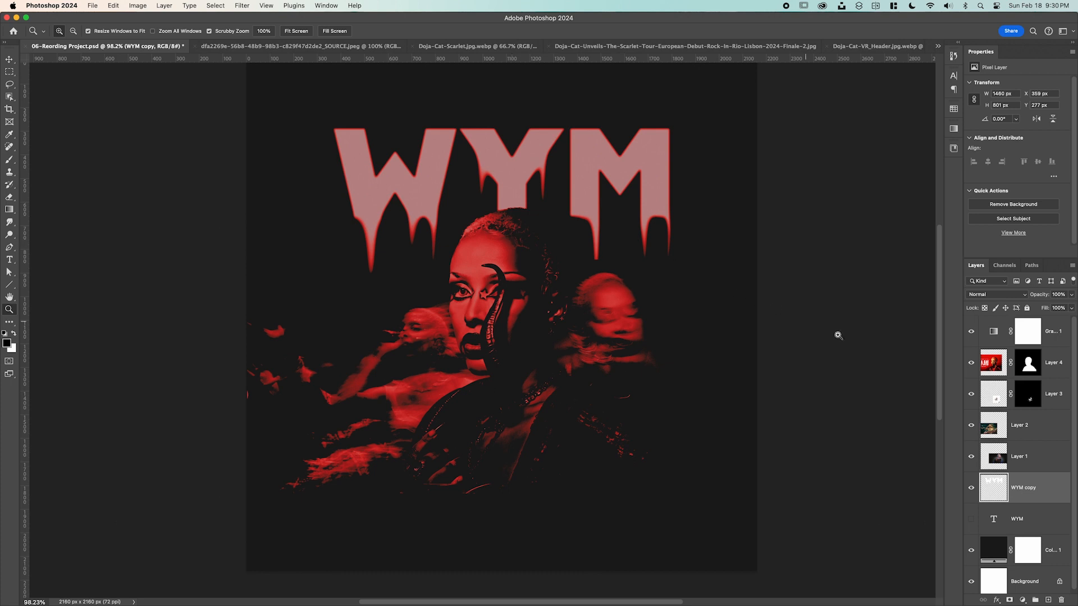
click(1019, 432)
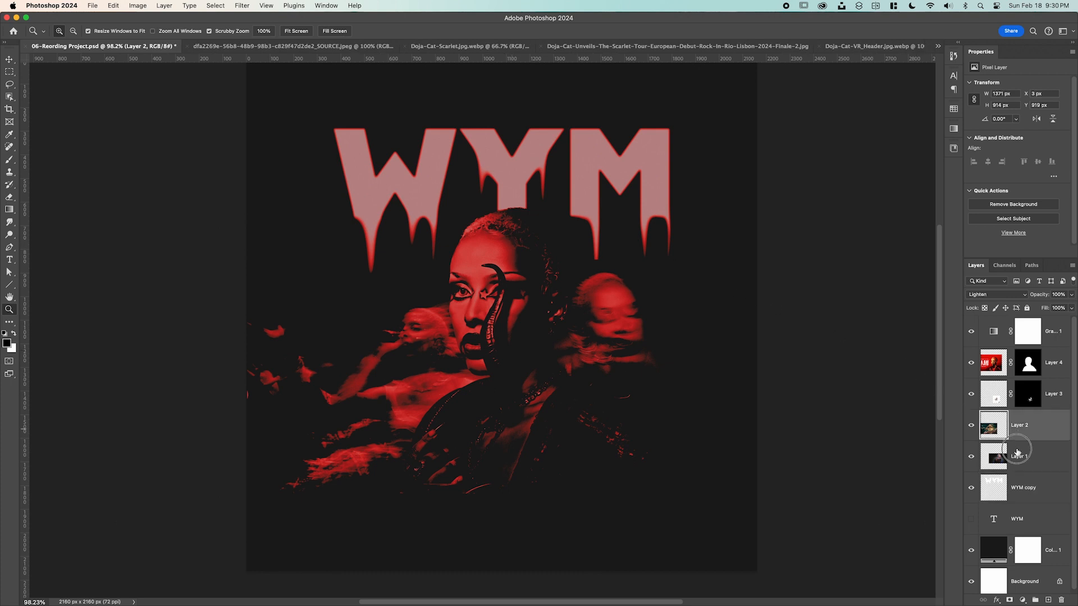
Set the blend mode of Layer 1 to Lighten.
click(1017, 453)
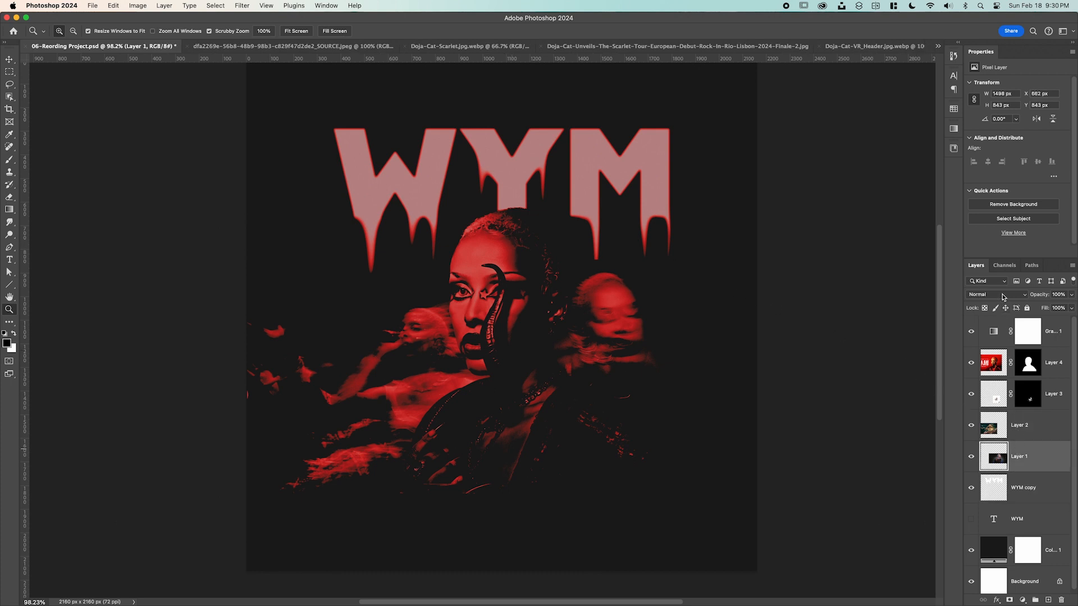
click(1003, 297)
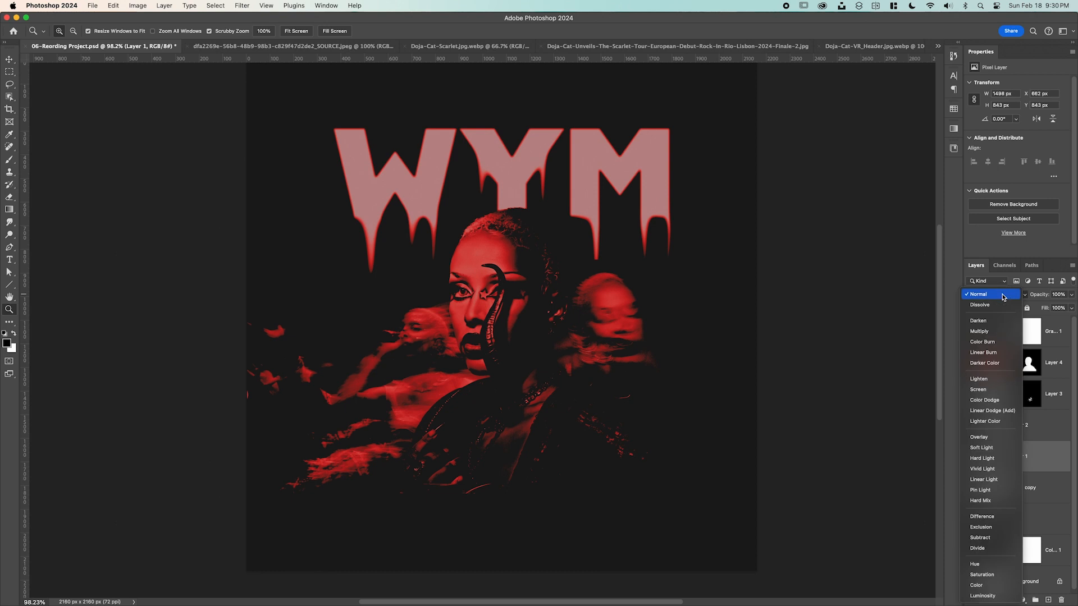
click(992, 379)
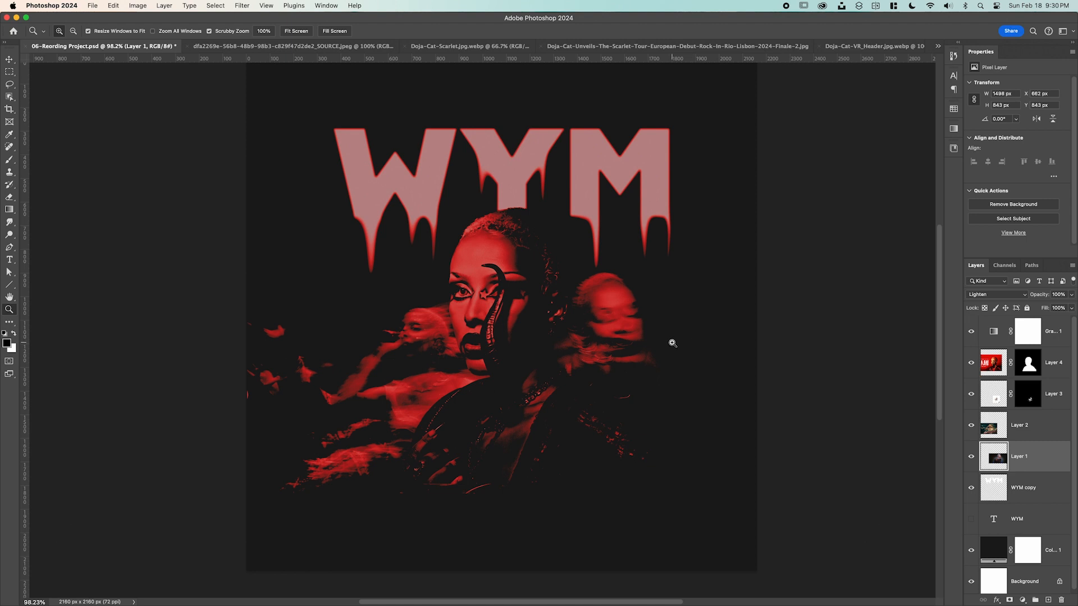
Add a layer mask to Layer 2 and fade the photo's outer left edge with an enlarged black brush at 40% opacity.
click(1036, 430)
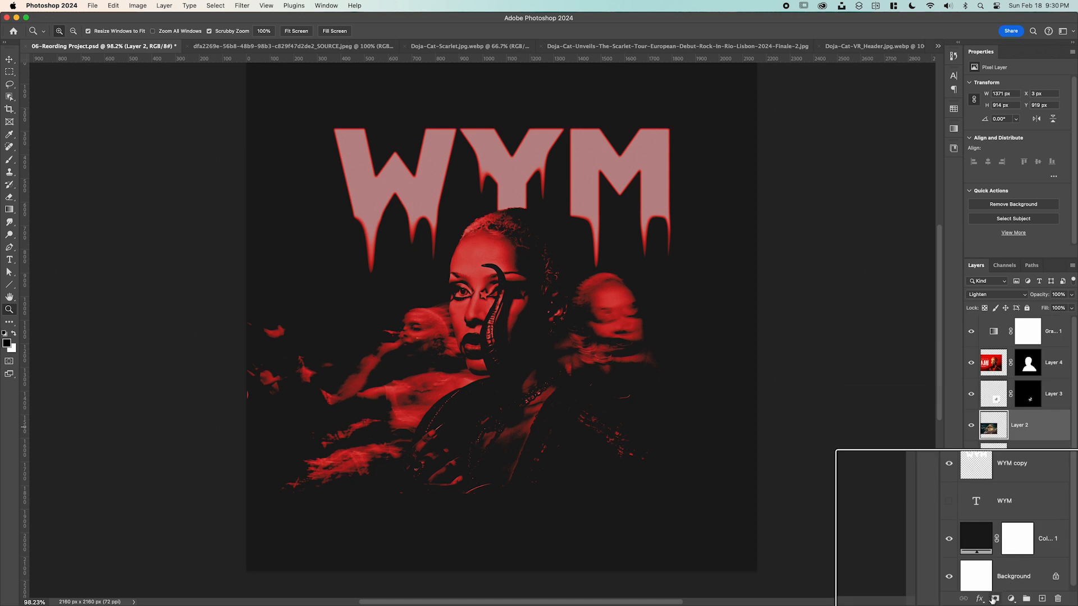
click(993, 599)
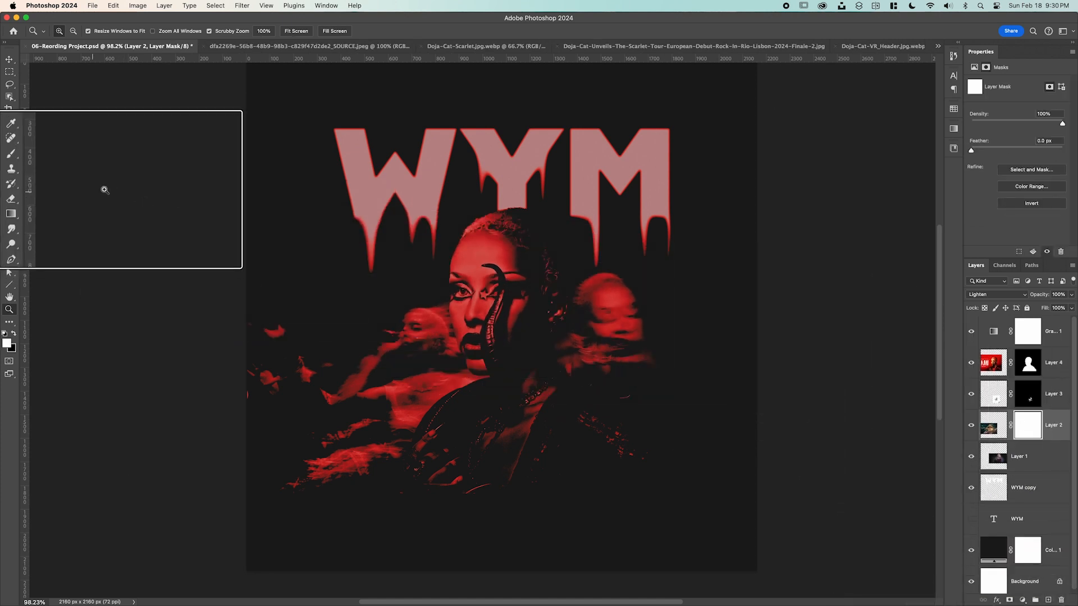
click(9, 159)
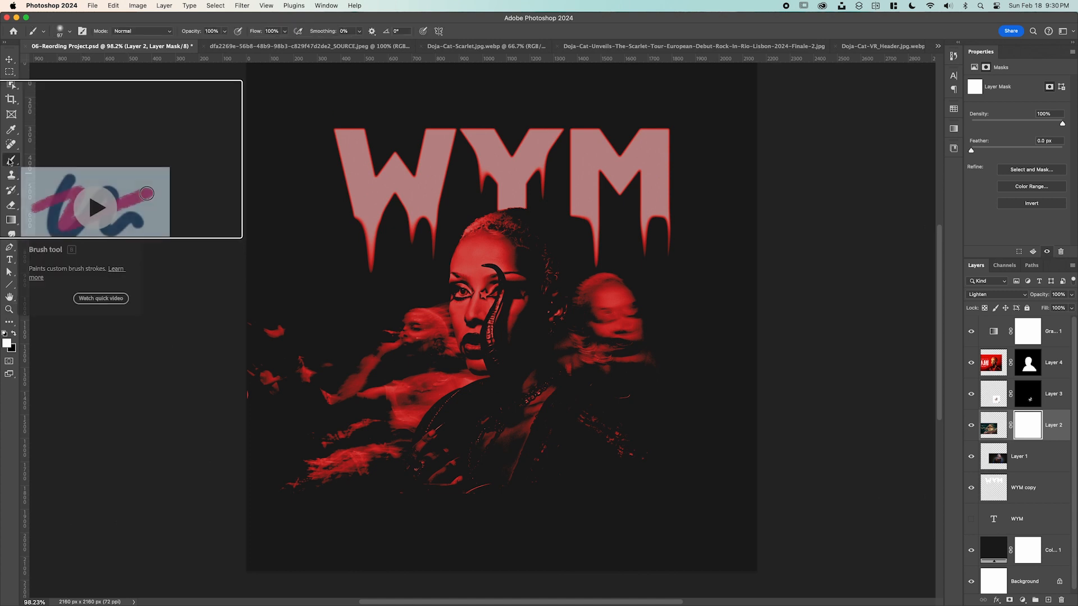
click(16, 334)
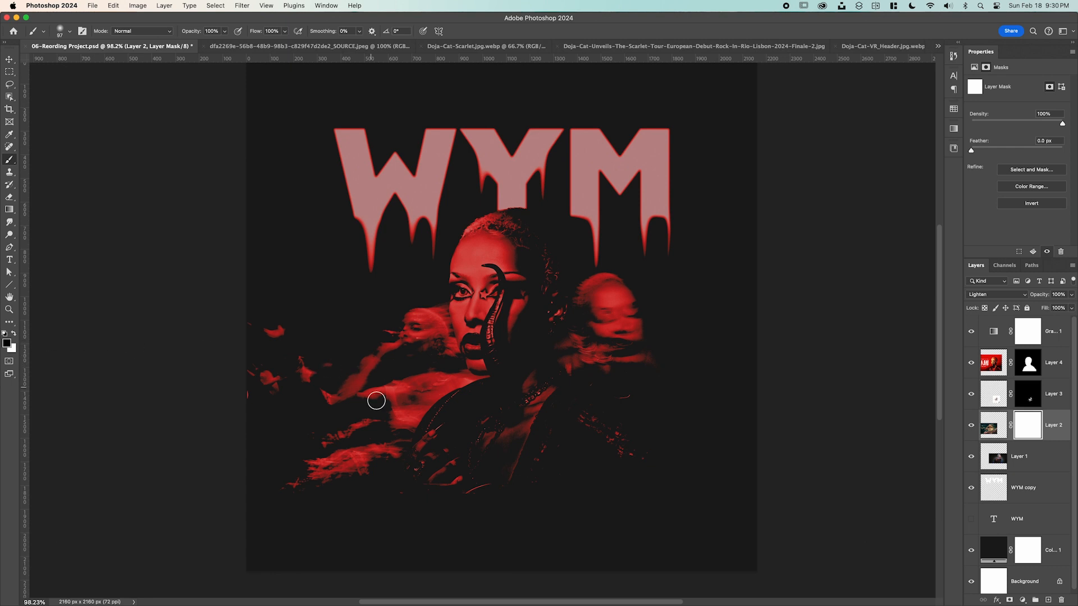
mouse_move(379, 407)
mouse_down()
mouse_move(450, 409)
mouse_move(427, 409)
mouse_up()
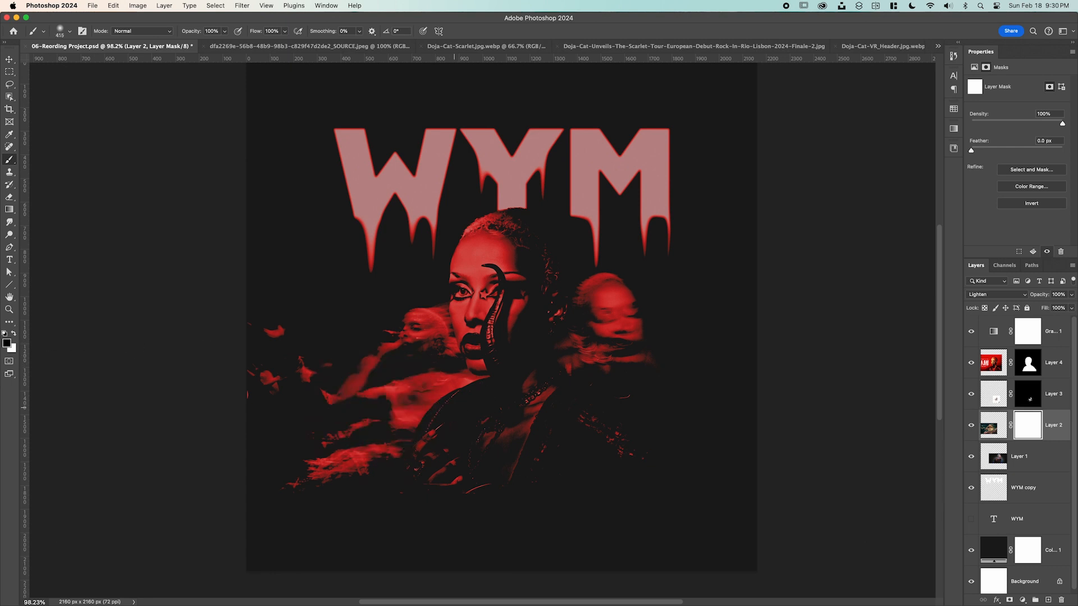
click(225, 32)
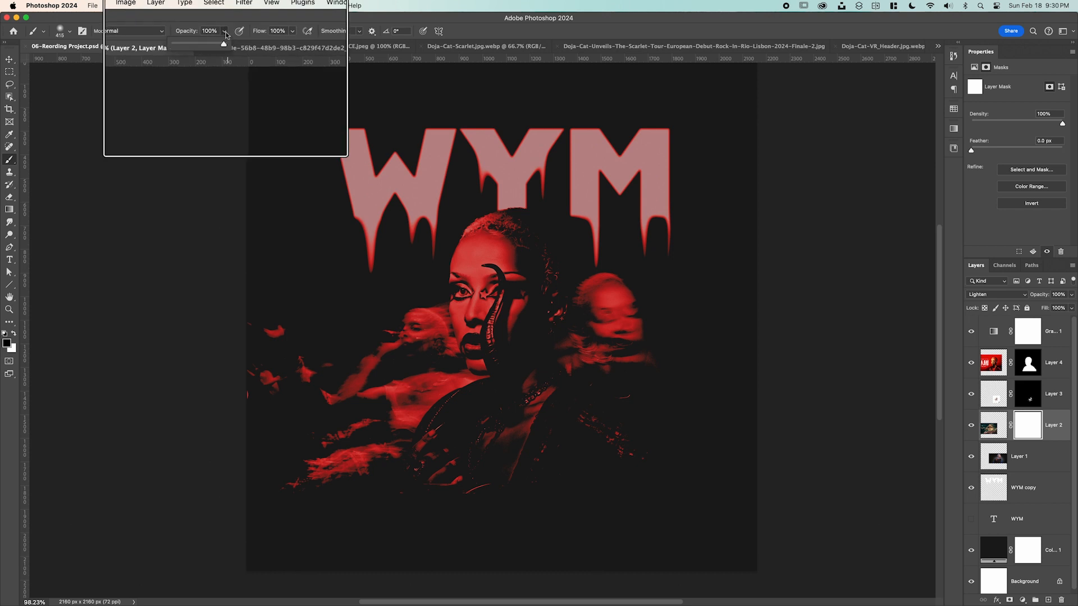
drag(224, 43, 198, 51)
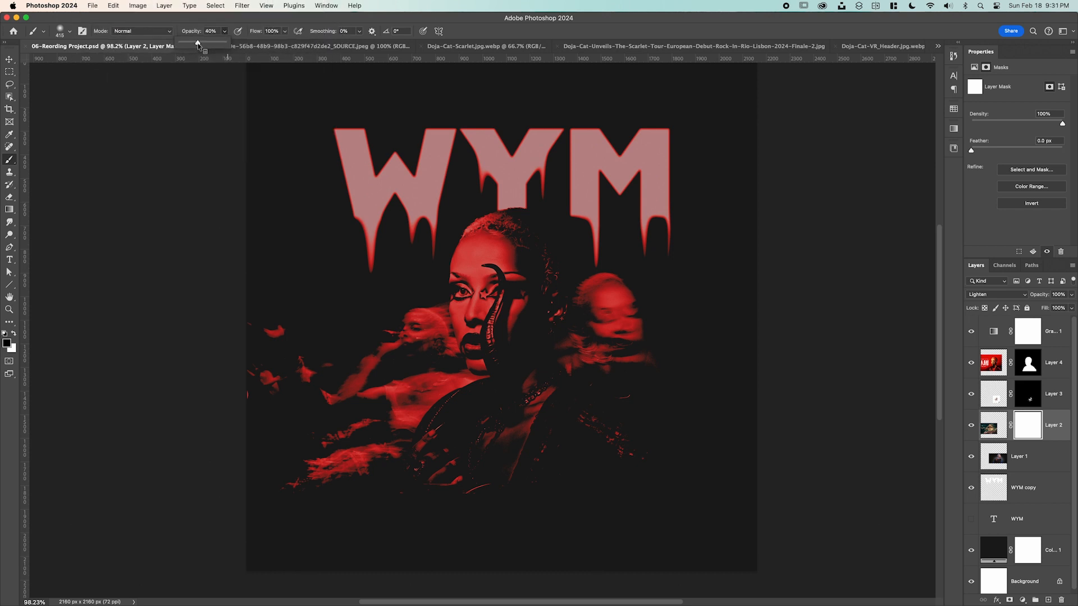
mouse_move(301, 342)
mouse_down()
mouse_move(293, 402)
mouse_move(284, 328)
mouse_move(274, 340)
mouse_move(258, 412)
mouse_move(265, 377)
mouse_move(313, 345)
mouse_move(276, 359)
mouse_move(295, 360)
mouse_move(294, 488)
mouse_move(339, 518)
mouse_move(334, 506)
mouse_move(373, 518)
mouse_move(418, 509)
mouse_move(338, 494)
mouse_move(348, 492)
mouse_move(458, 510)
mouse_move(568, 497)
mouse_move(600, 472)
mouse_move(686, 453)
mouse_up()
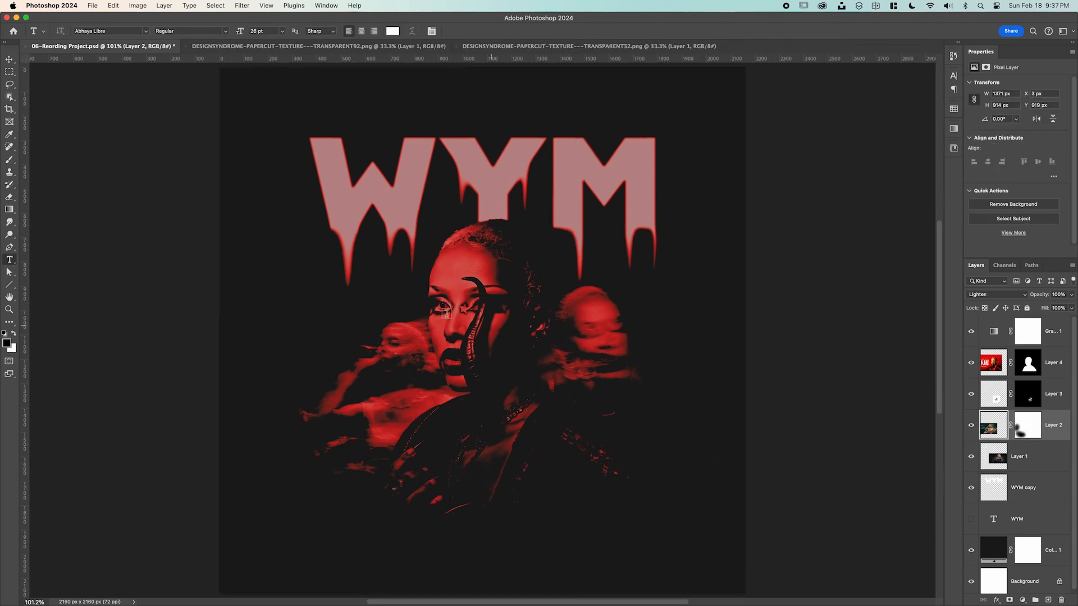
Show the guides and place "fuck this beat, fuck this beat, fuck them drugs, fuck the club, fuck a speech" under the W at its left guide.
key(super+semicolon)
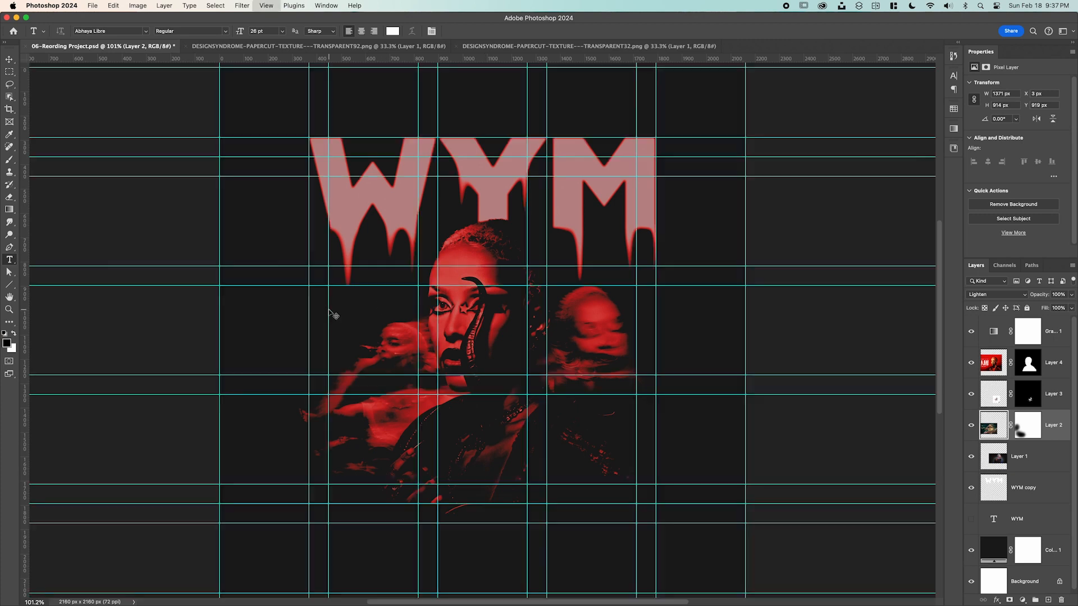
click(341, 306)
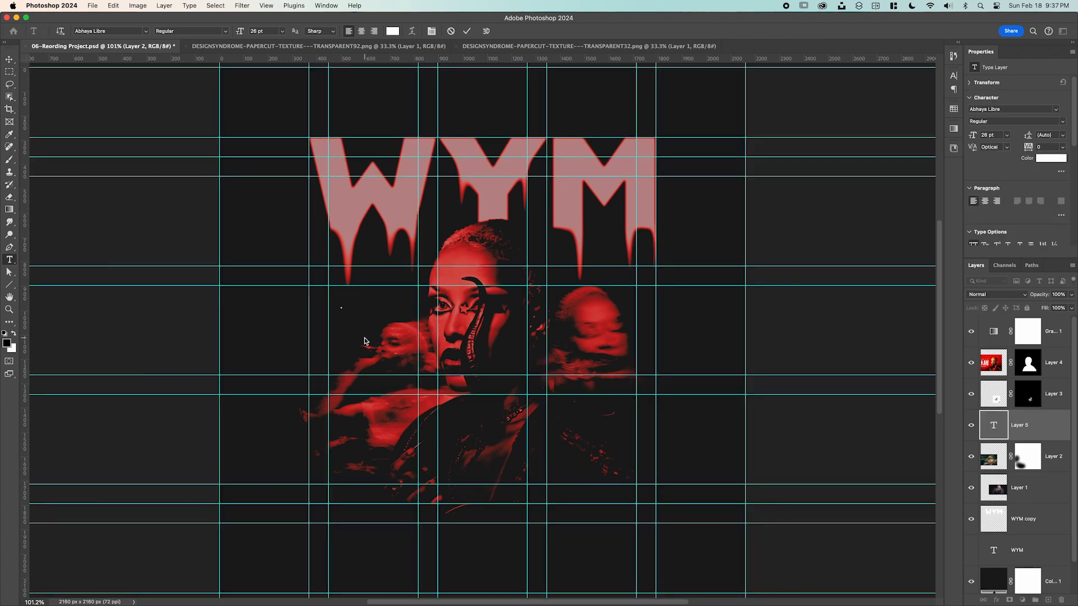
text(FUCK THIS BEAT FUCK THIS BEAT FUCK THEM DRUGS FUCK THE CLUB FUCK A SPEECH)
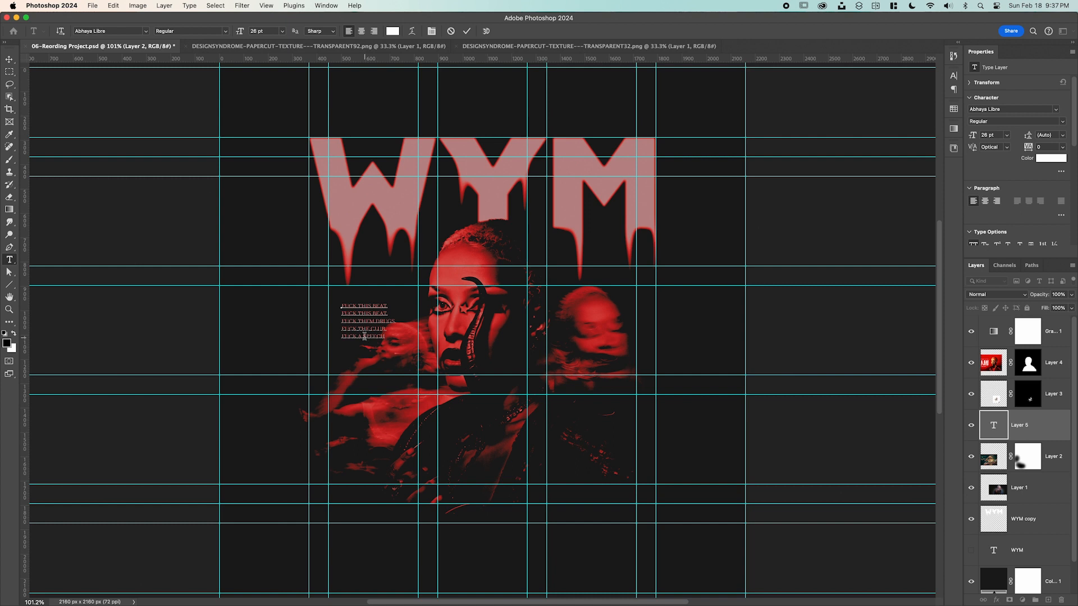
click(10, 60)
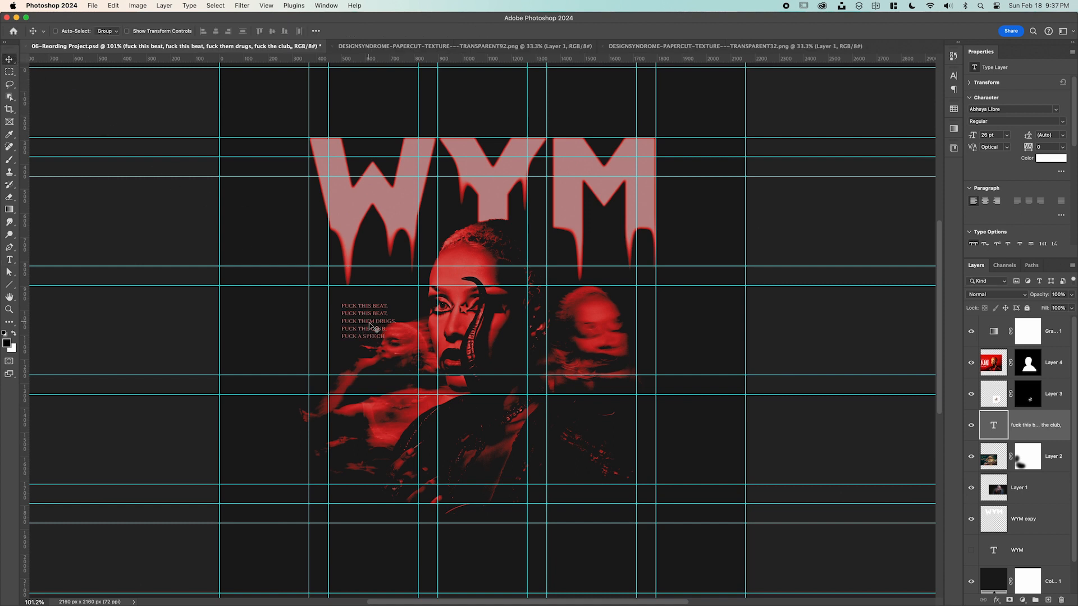
drag(373, 327, 342, 328)
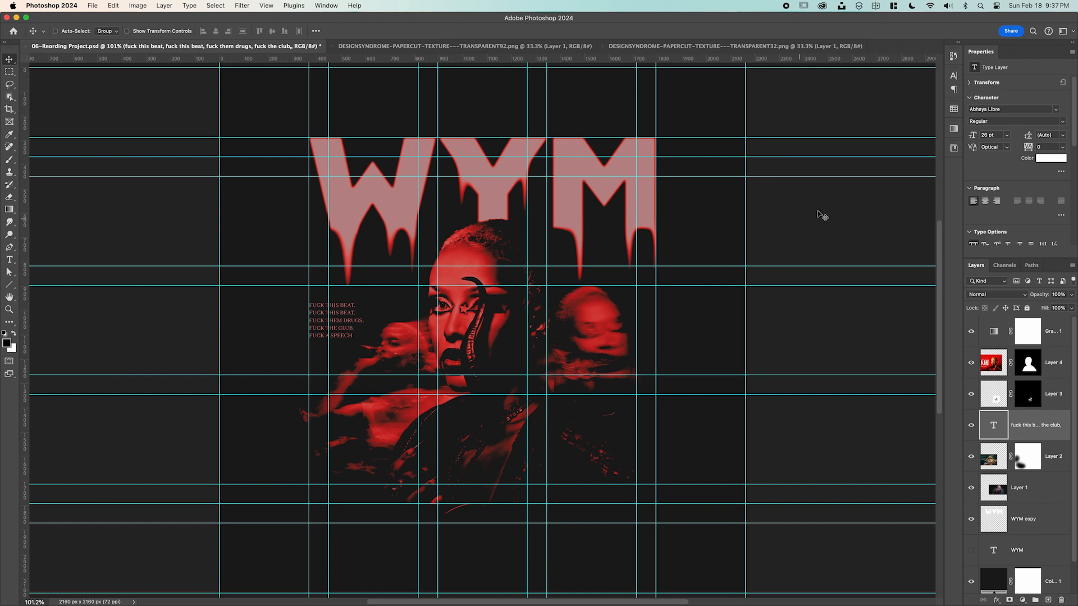
Set the five-line lyric's tracking to 200 and nudge the text block slightly upward along the left guide.
click(1062, 148)
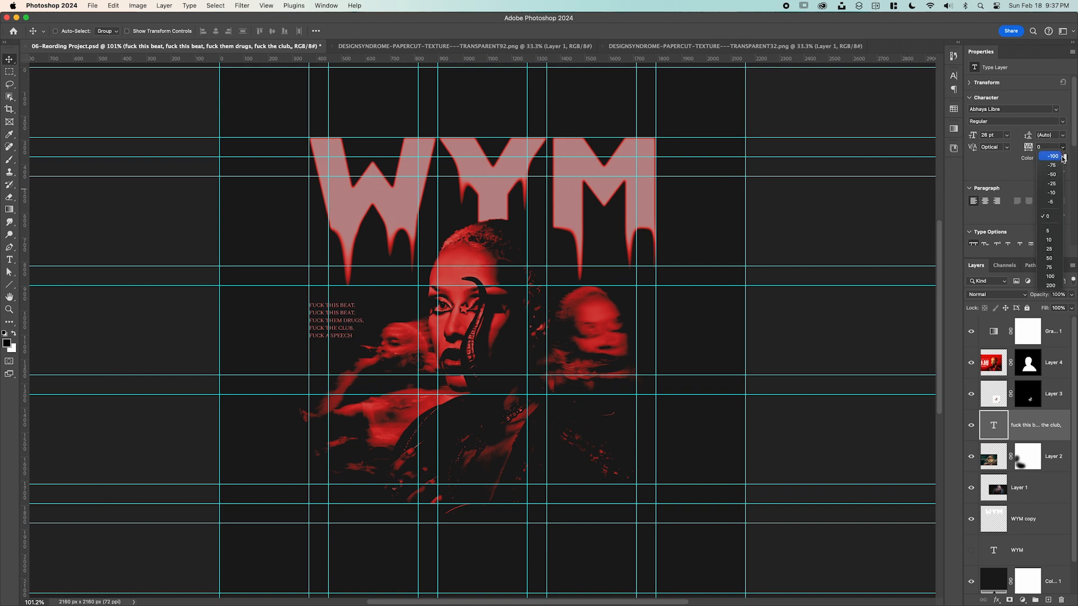
click(1049, 286)
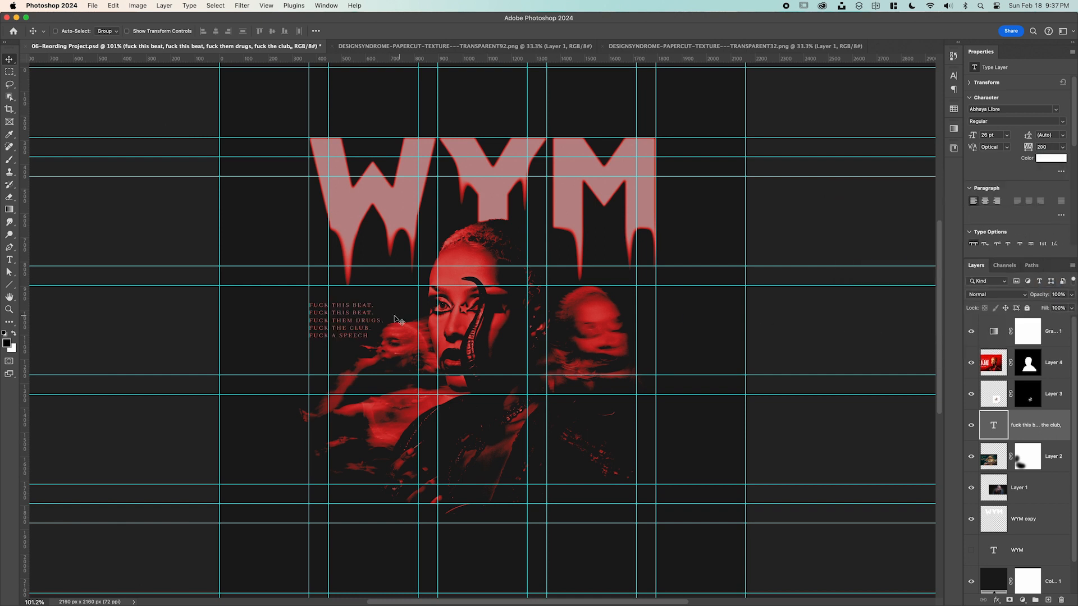
drag(375, 314, 376, 312)
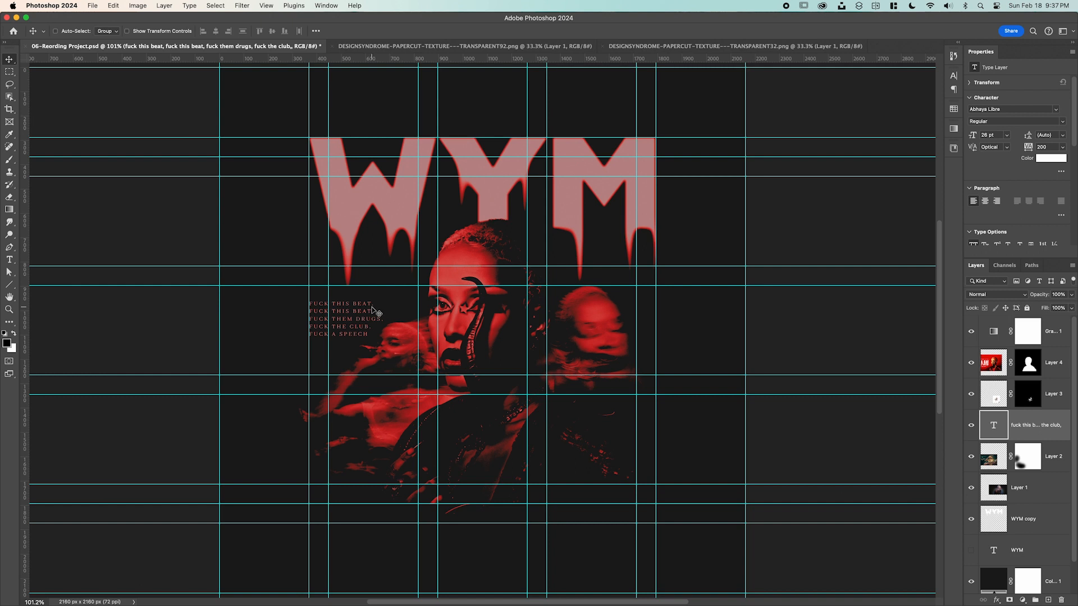
Add the text "007" in Apotek Comp, enlarge it to about 87 pt and align it beneath the lyric at the left guide.
click(346, 352)
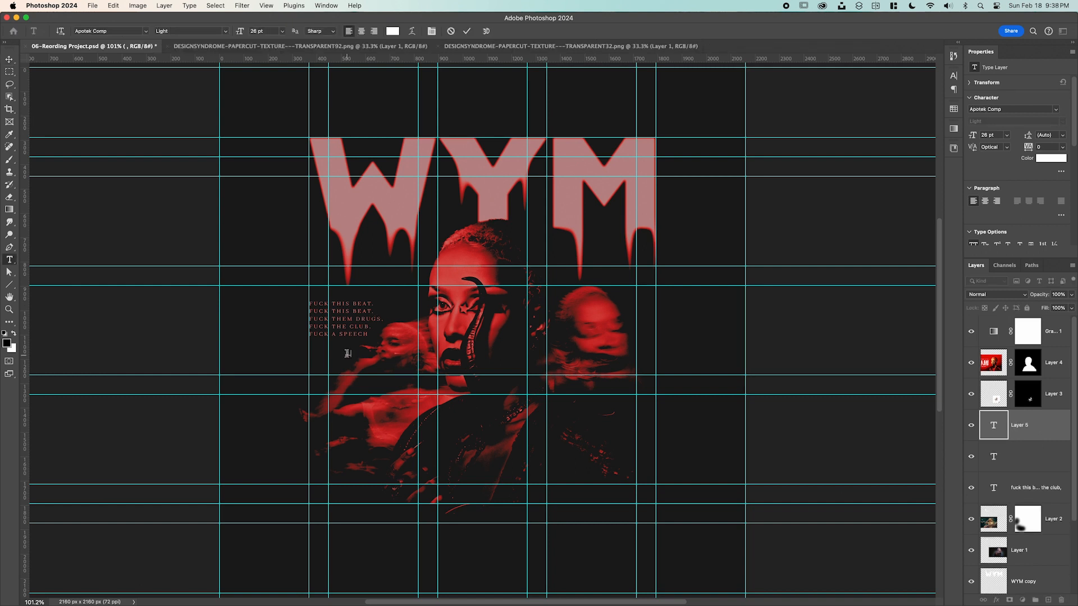
drag(347, 355, 356, 354)
click(10, 60)
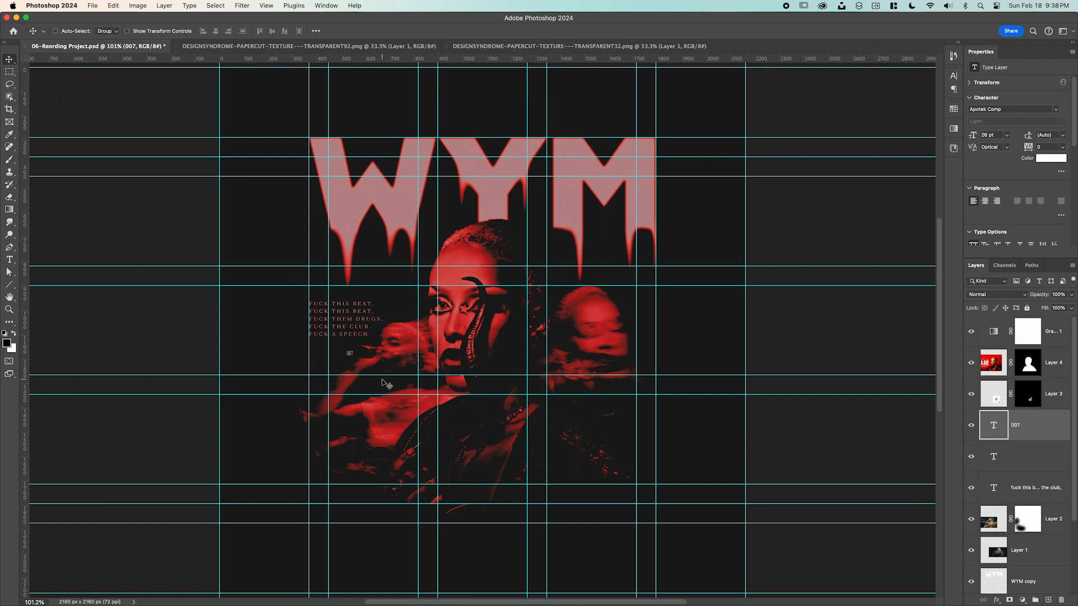
key(super+t)
drag(359, 358, 331, 354)
key(Return)
Add the two-line text "What you mean? What you mean? What you really talkin' 'bout? I know you sneak" low on the poster, layered above Layer 4.
key(t)
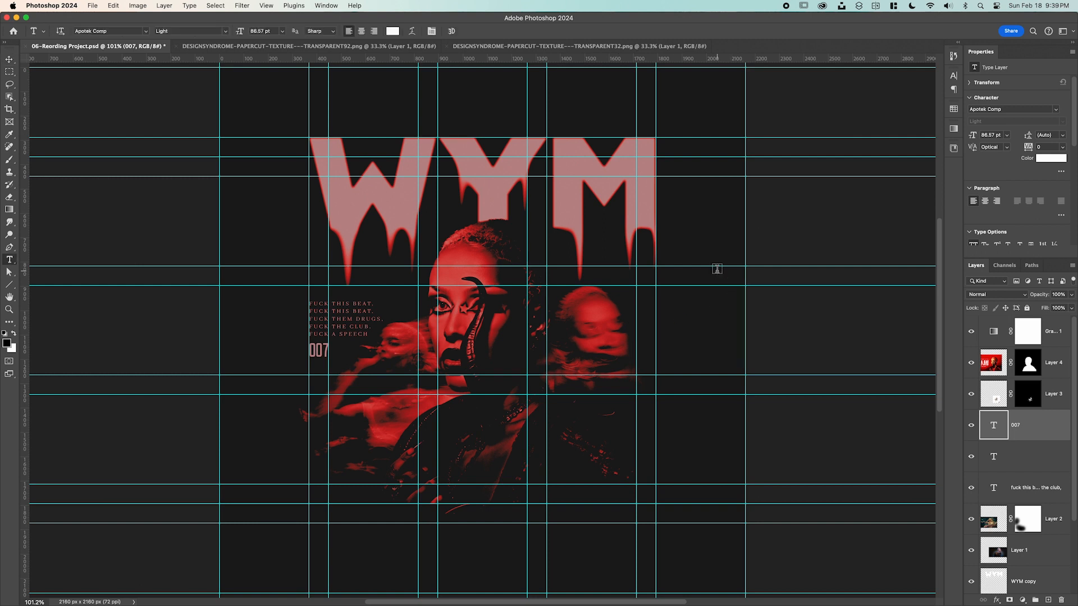
click(359, 489)
text(WHAT WHA.)
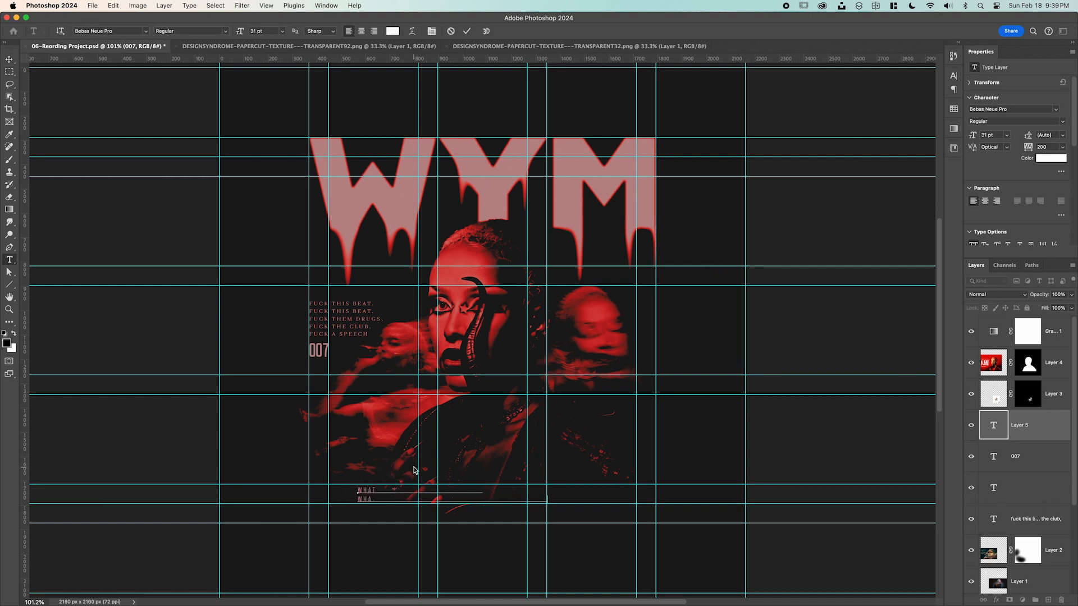
drag(1024, 434, 1036, 360)
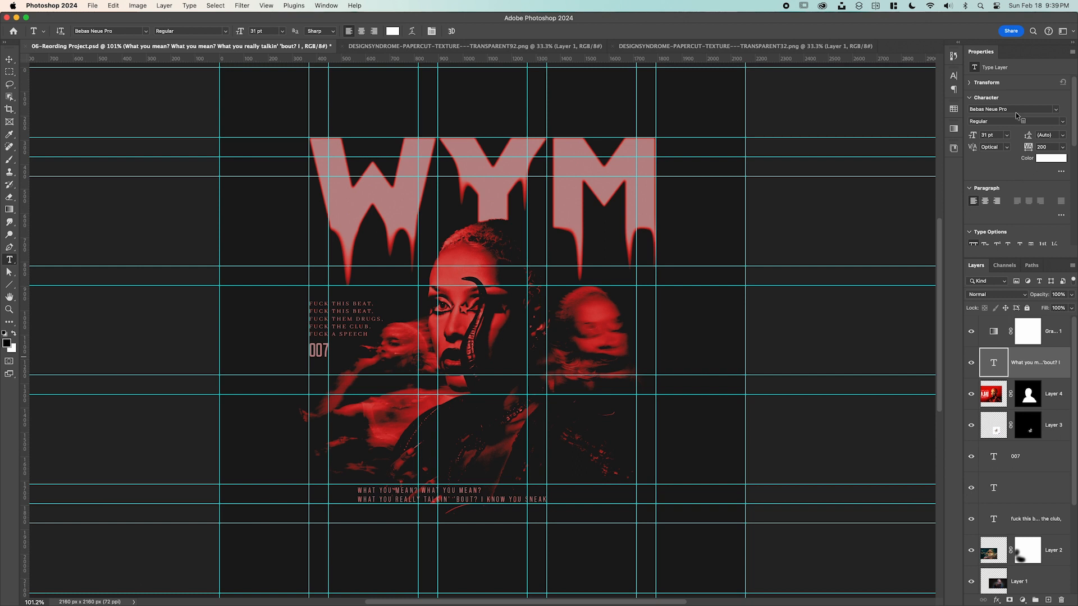
Set the two-line text in Abhaya Libre and move it to the poster's lowest guide row, aligned with the left guide.
click(1055, 111)
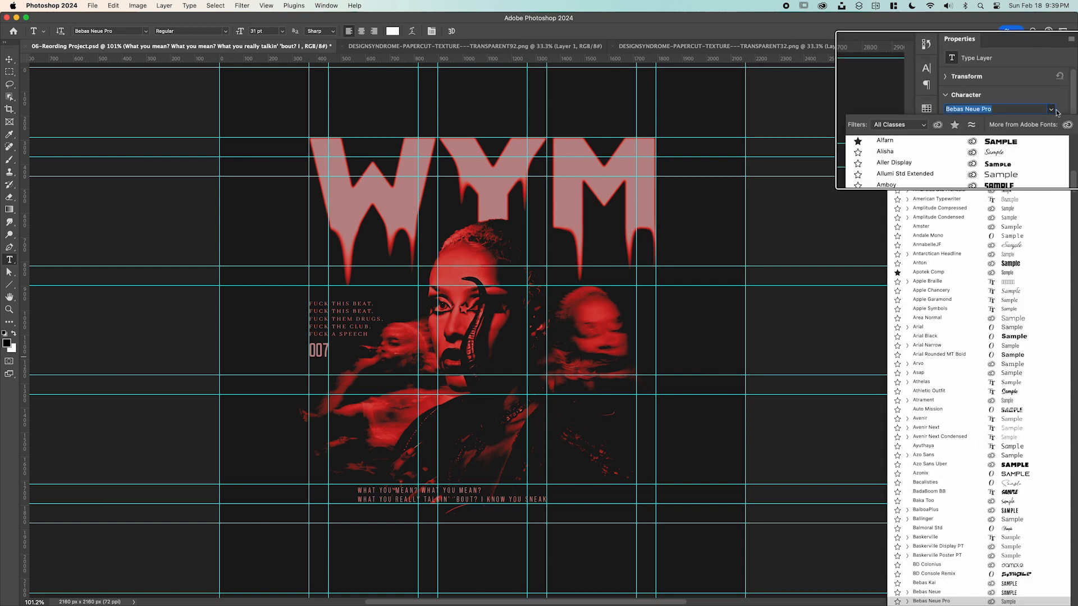
scroll(995, 150, up, 10)
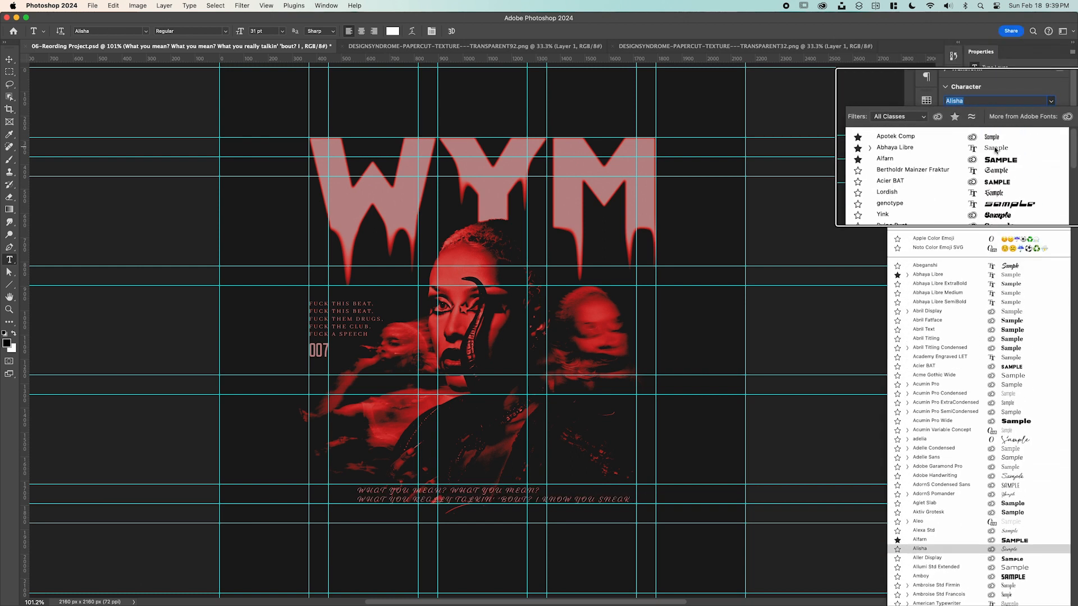
click(957, 149)
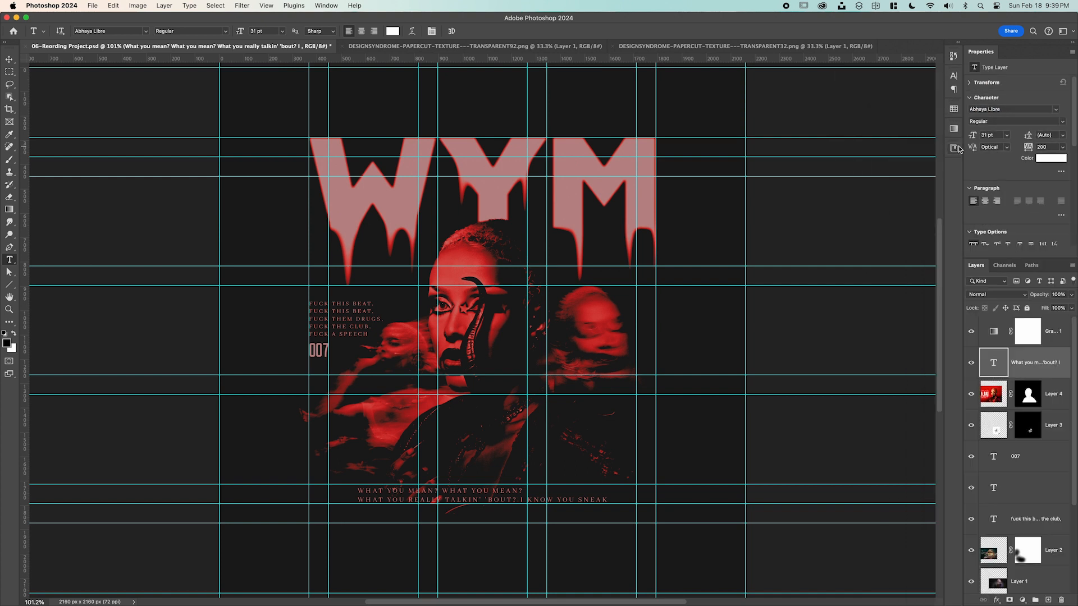
key(v)
drag(470, 495, 424, 515)
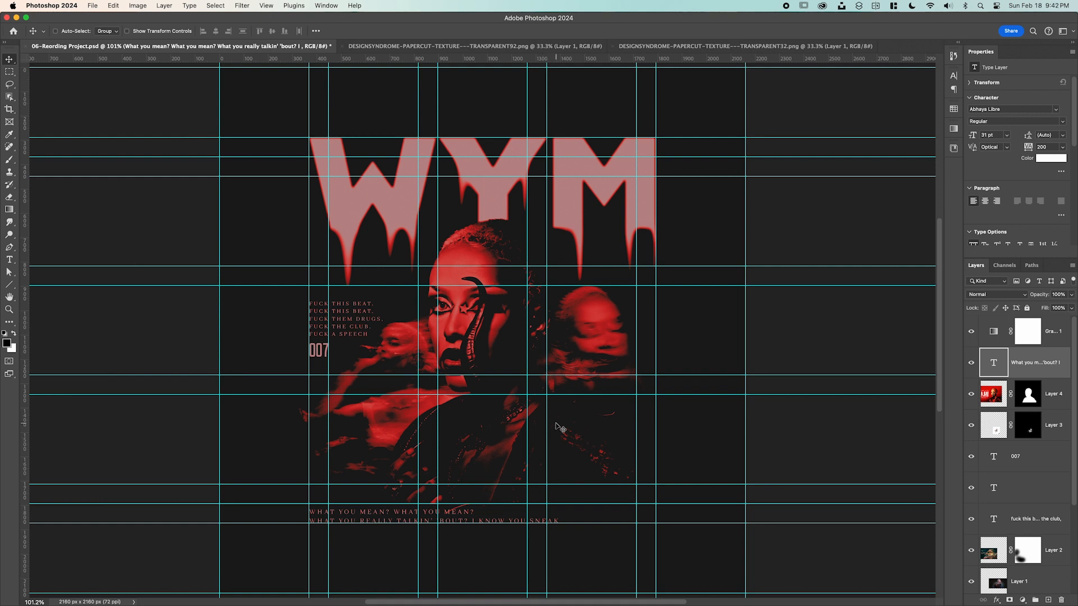
Add the text "doja" to the right of the portrait's jacket and set its font to Bertholdr Mainzer Fraktur.
key(t)
click(556, 424)
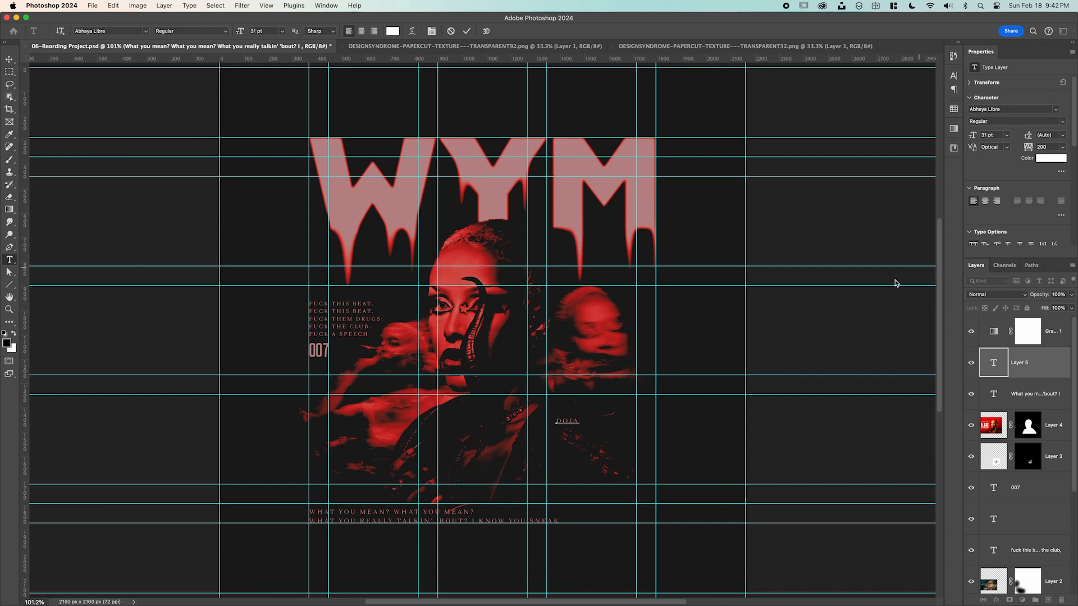
double_click(561, 421)
click(1056, 109)
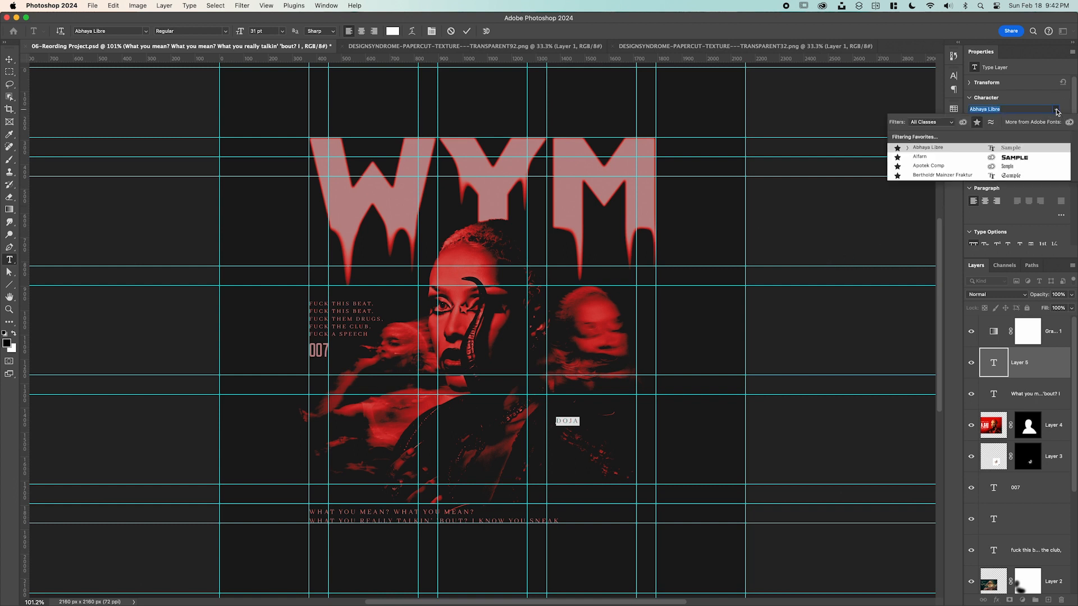
click(1006, 175)
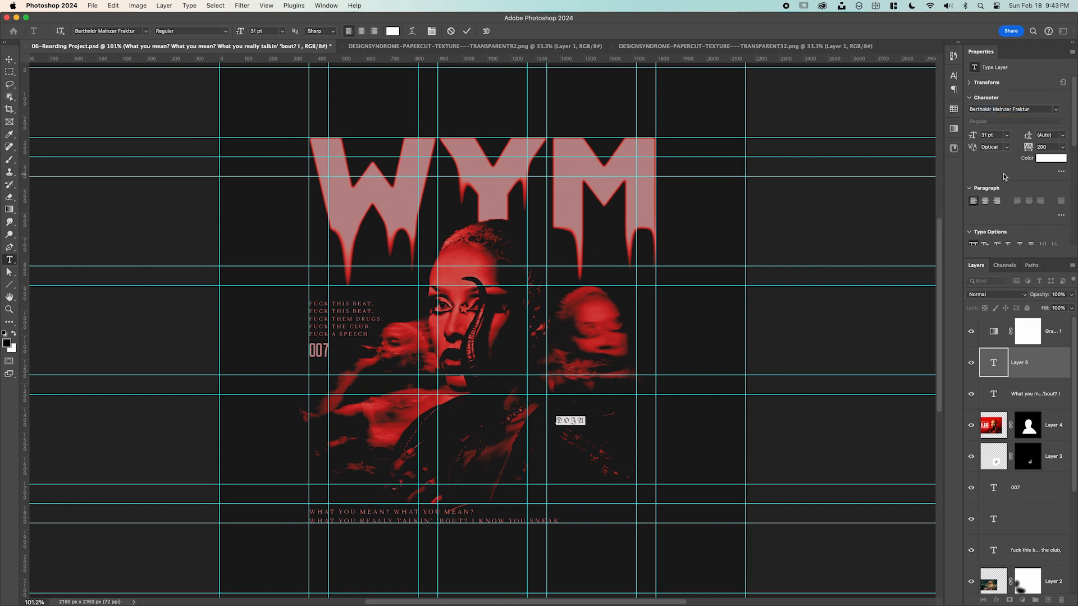
Turn off all caps for the "doja" text, set its tracking to 0 and commit the text.
click(973, 245)
click(1061, 148)
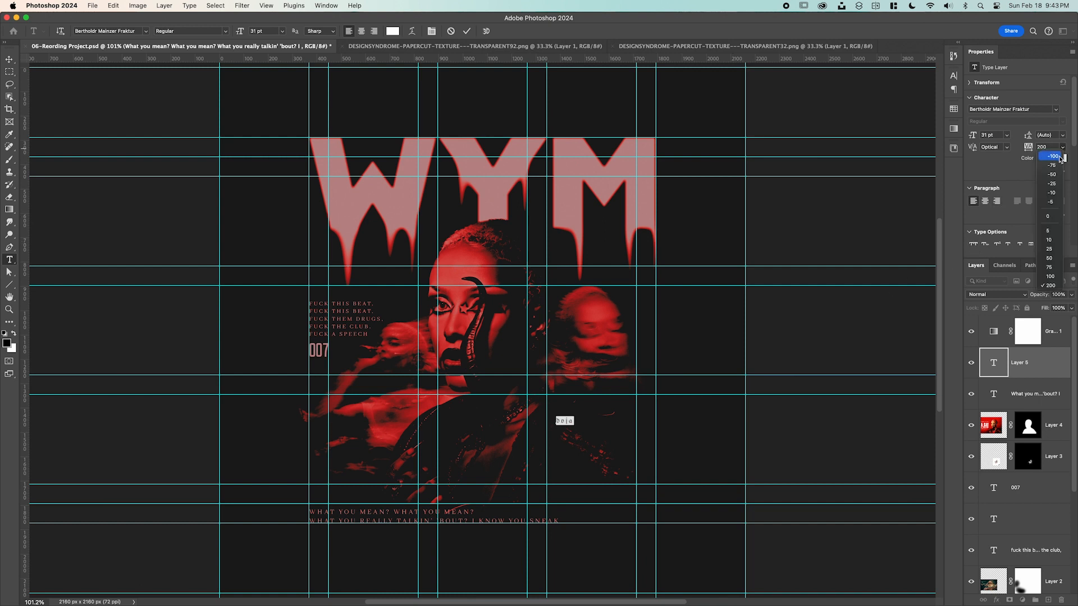
click(1047, 216)
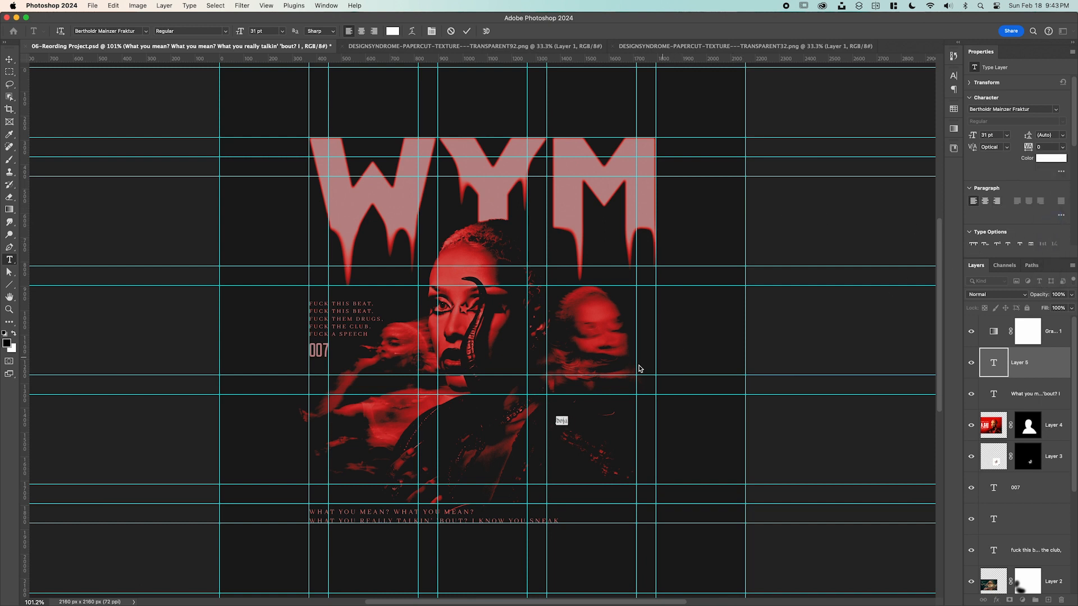
key(super+t)
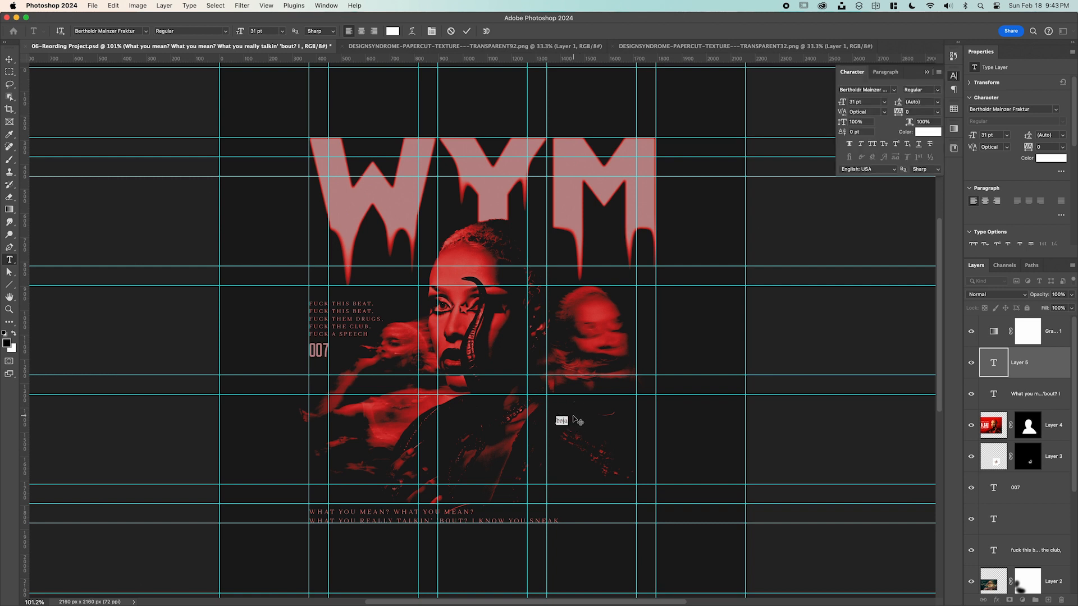
click(9, 59)
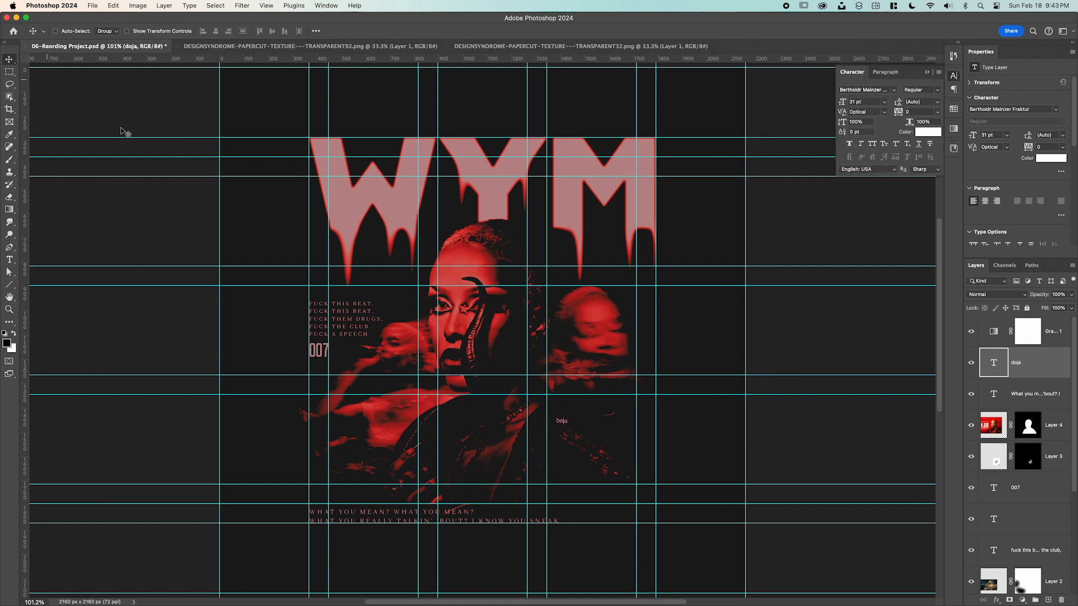
Enlarge the "doja" text to about 348 pt and fit it between the vertical guides to the right of the portrait's jacket.
key(super+t)
drag(568, 425, 655, 490)
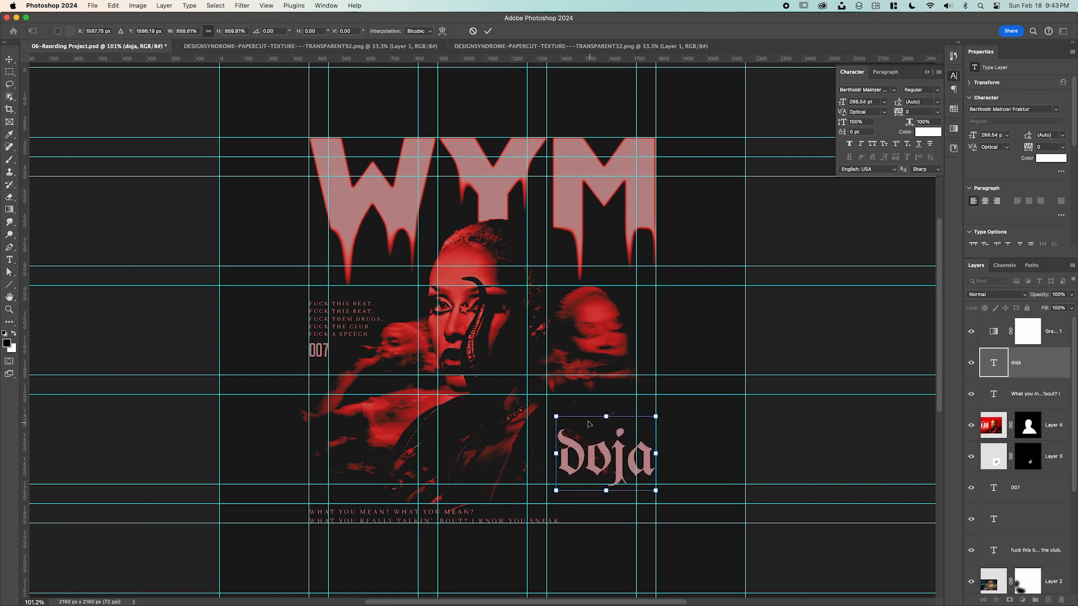
drag(556, 415, 526, 395)
drag(625, 456, 624, 437)
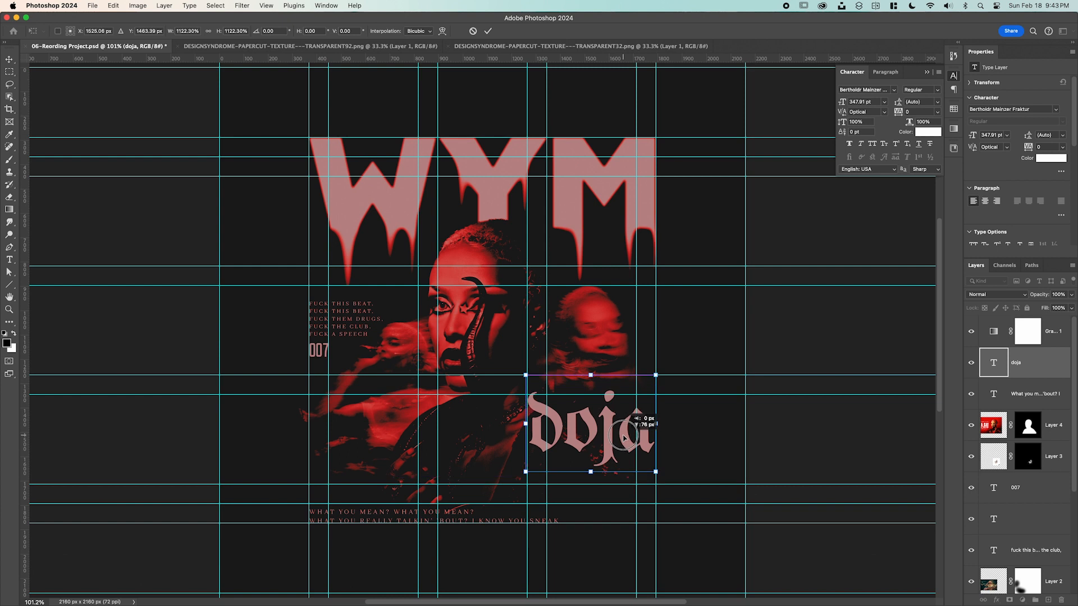
drag(624, 437, 624, 437)
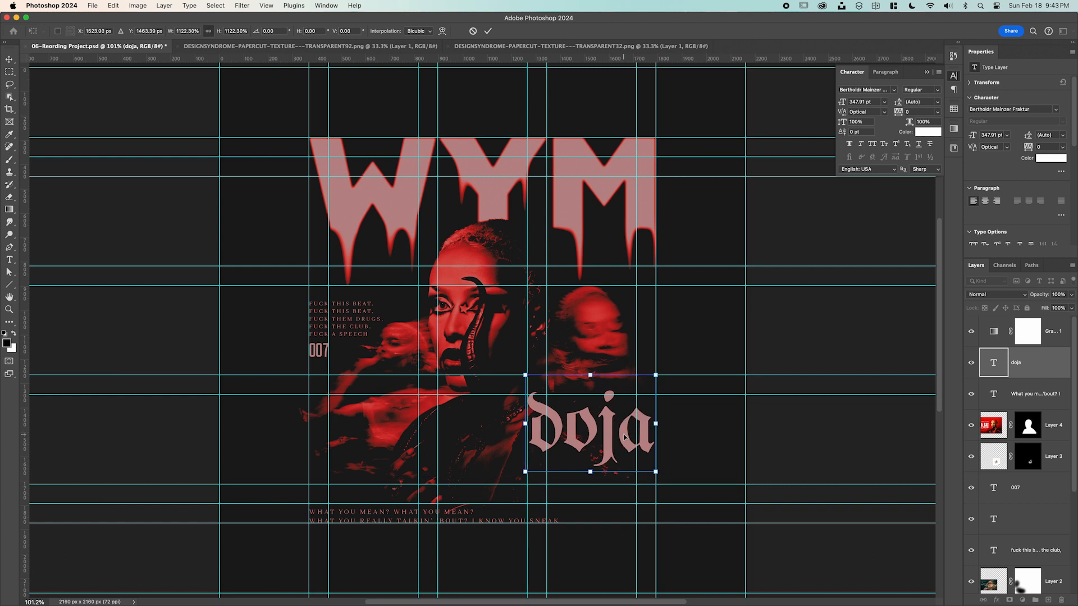
key(Return)
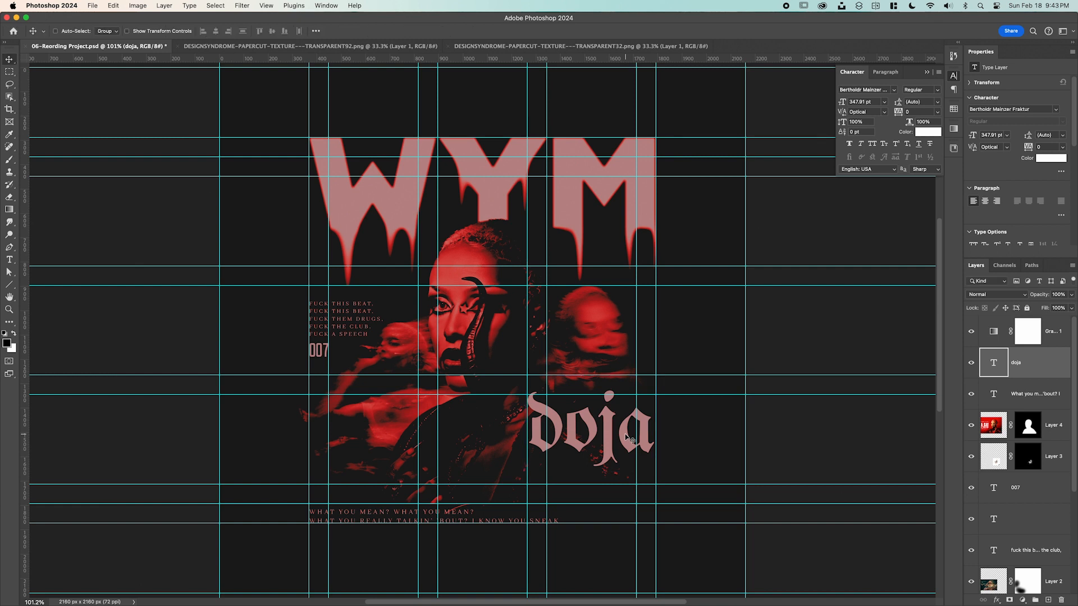
Add the text "cat" in Bertholdr Mainzer Fraktur over the portrait's jacket.
key(t)
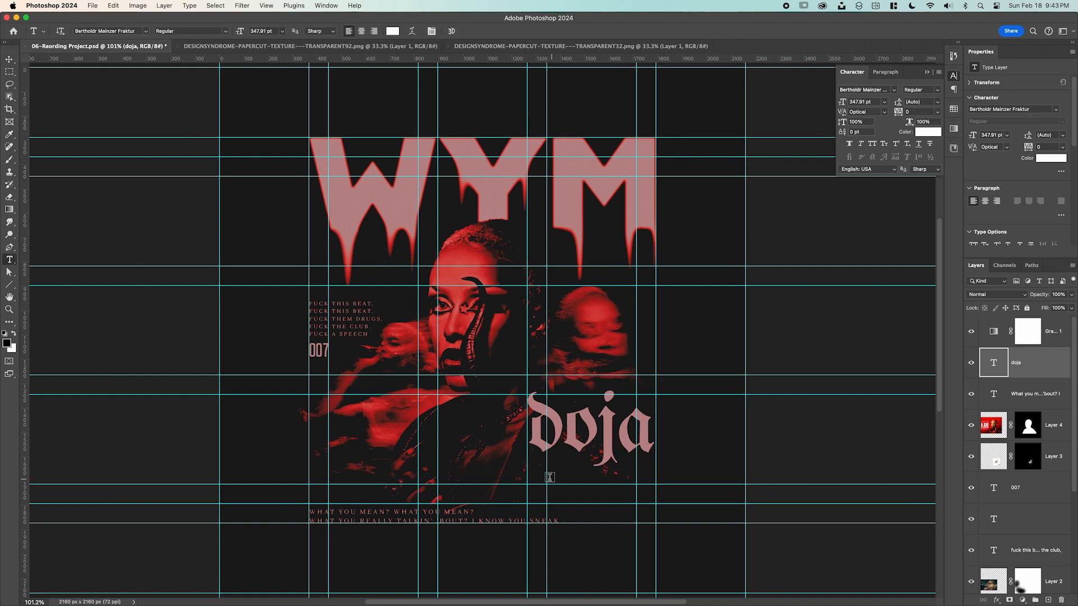
click(475, 448)
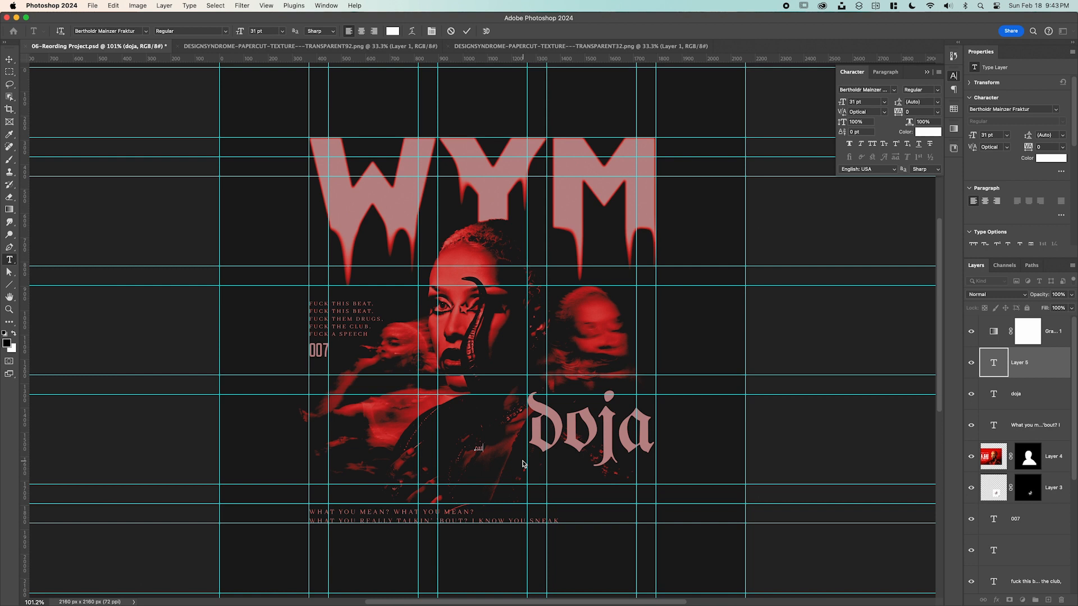
click(10, 60)
Enlarge the "cat" text to about 380 pt and place it beneath "doja", aligned with the right and bottom guides.
key(super+t)
drag(478, 448, 610, 501)
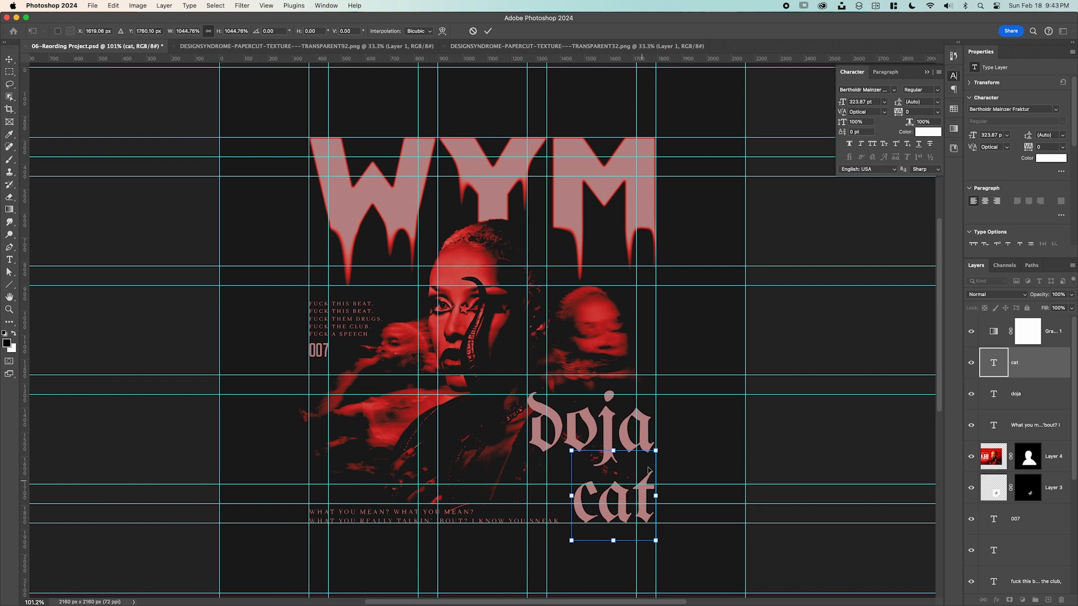
drag(655, 450, 658, 448)
drag(571, 448, 559, 435)
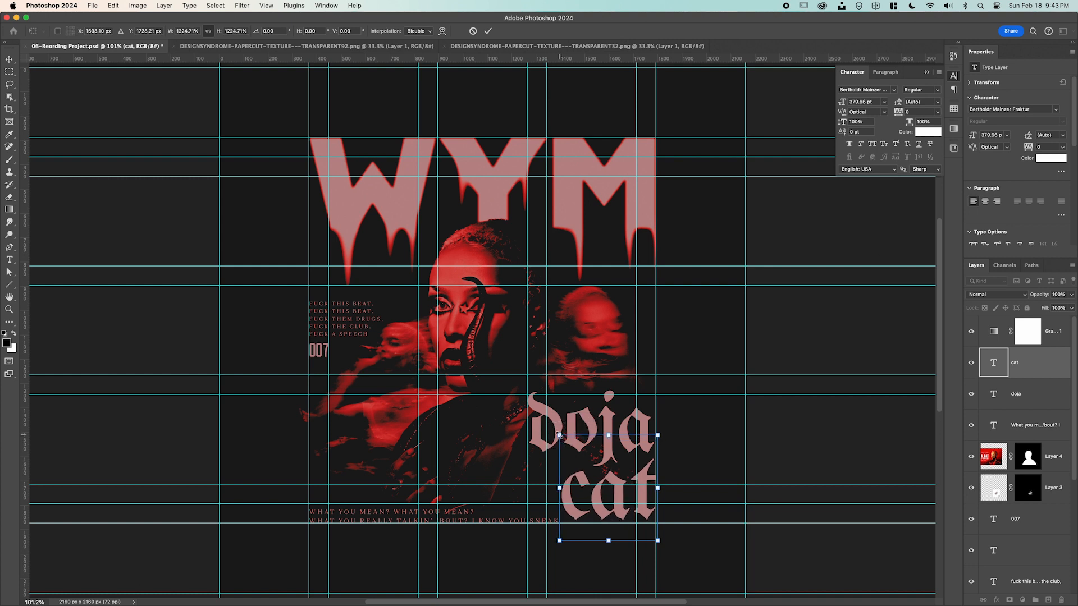
key(Return)
drag(623, 521, 625, 522)
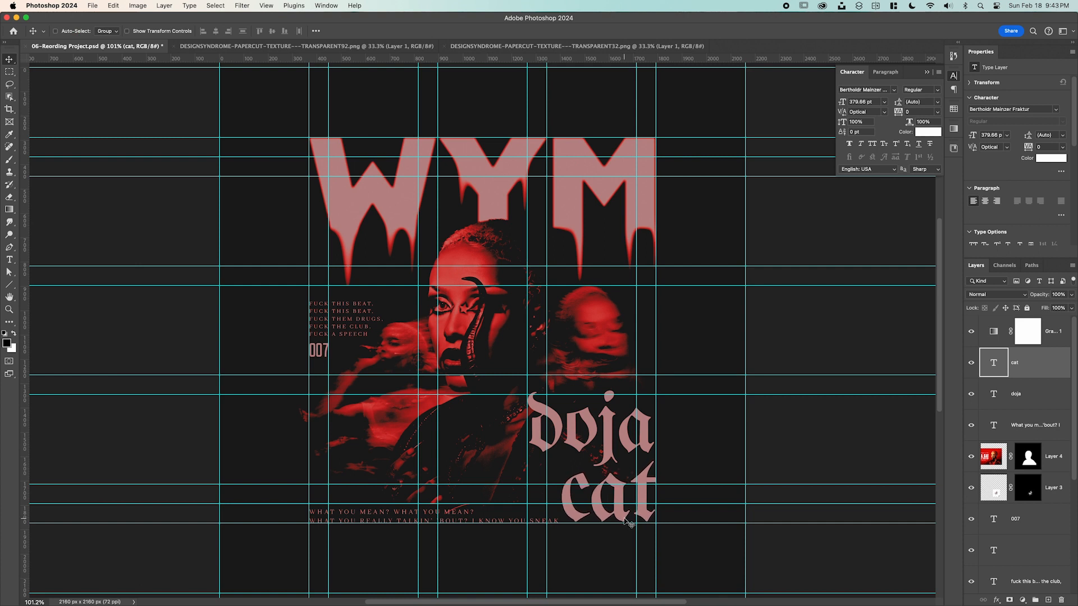
Give the "cat" text a white 2 px inside stroke and apply the same effect to the "doja" layer.
double_click(1029, 375)
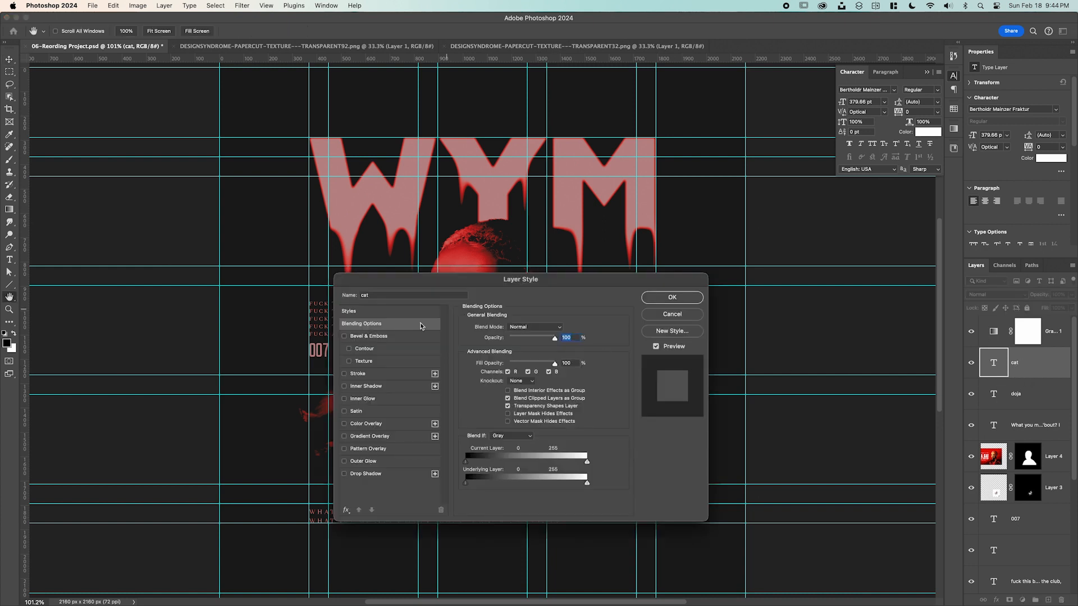
click(345, 374)
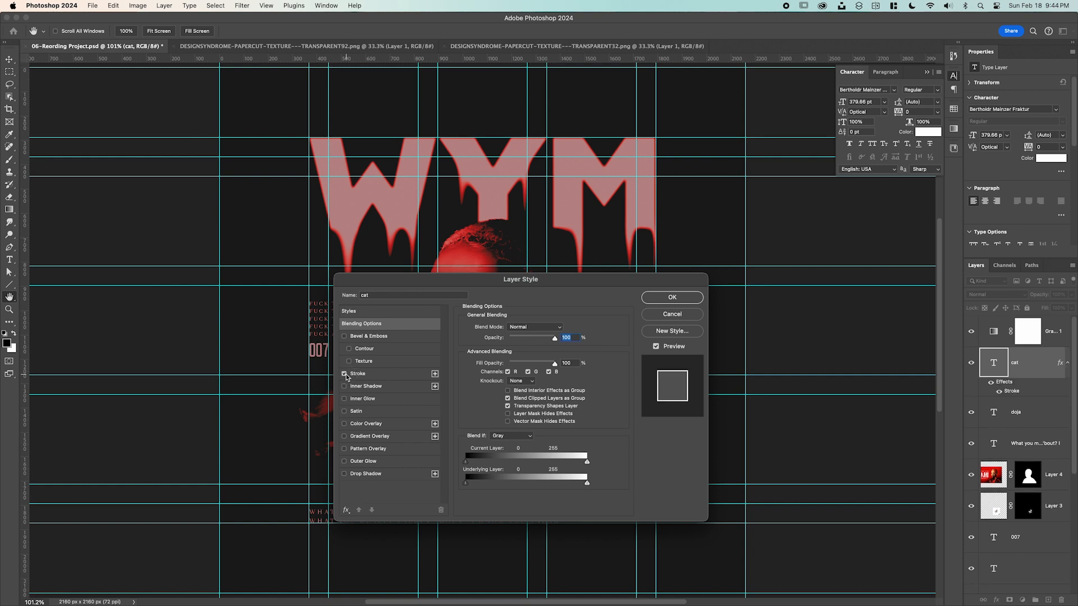
click(354, 374)
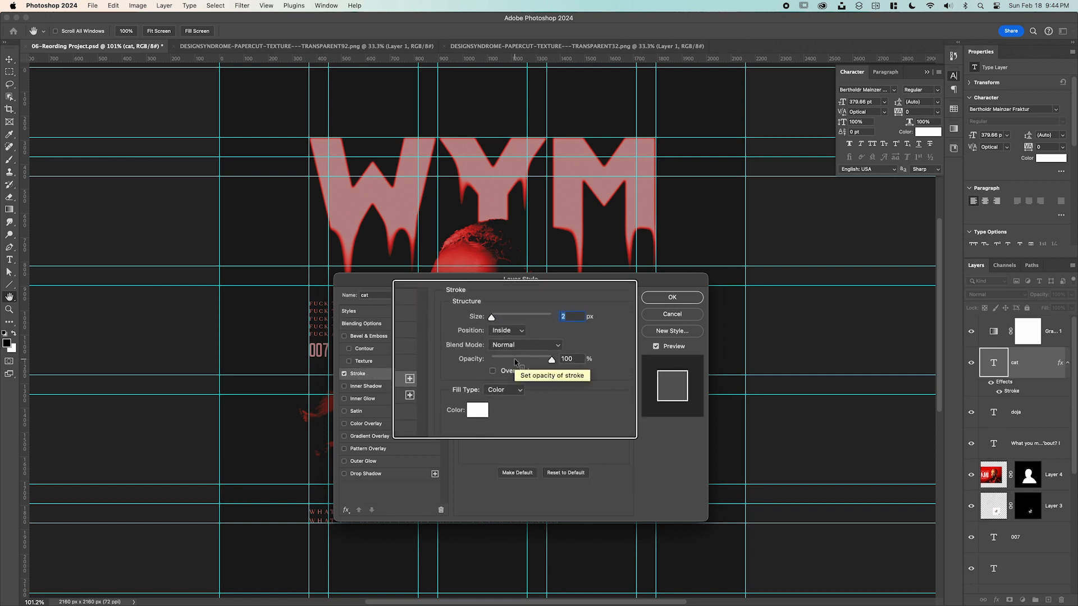
click(671, 298)
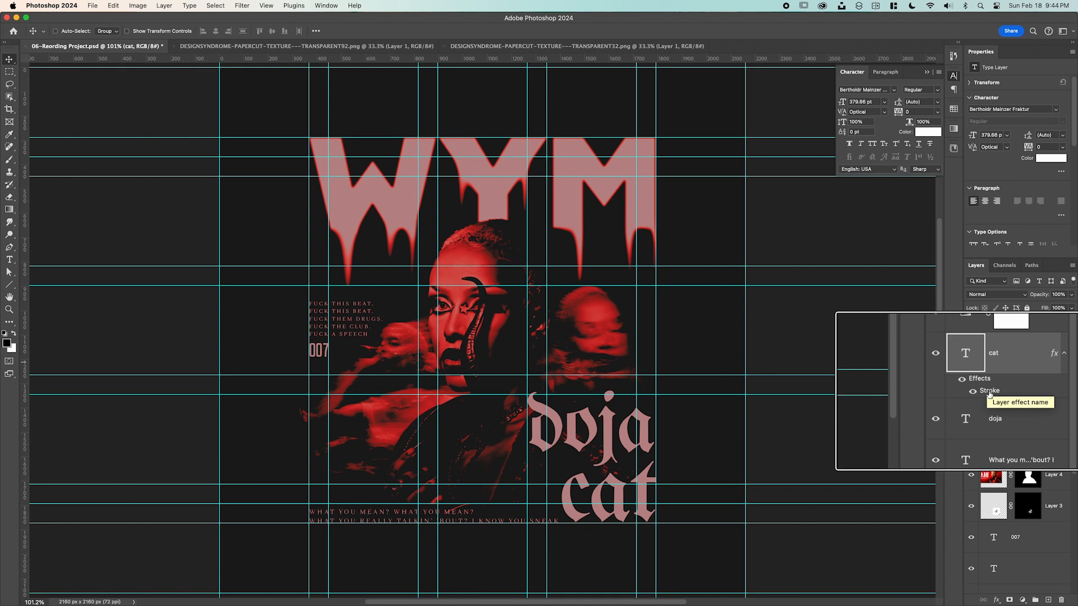
drag(989, 395, 991, 420)
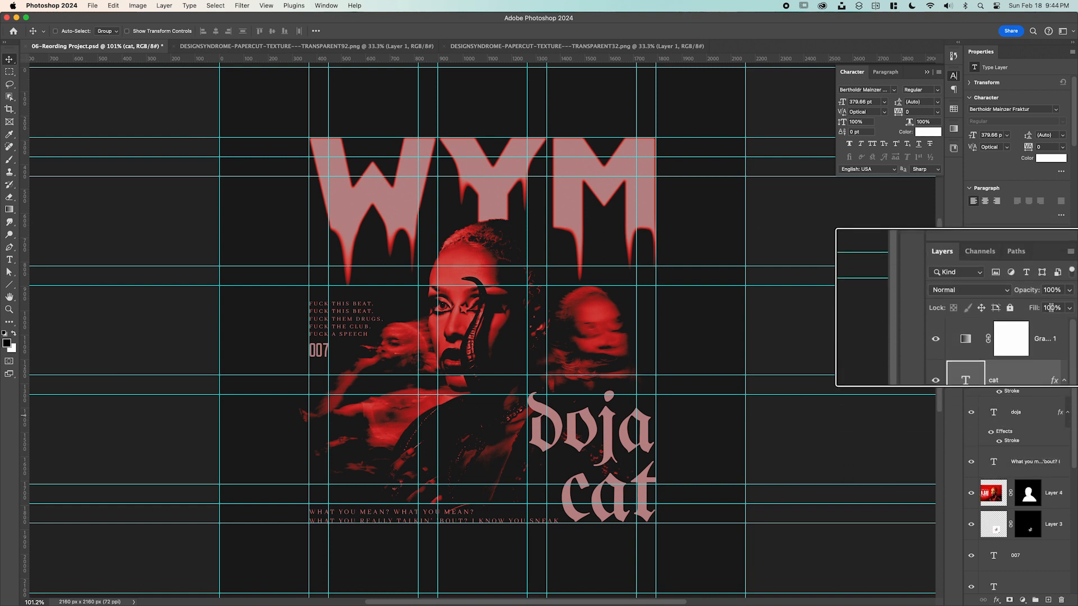
Reduce the fill of the "cat" and "doja" text layers to 20% each and compare the result without guides.
click(1047, 307)
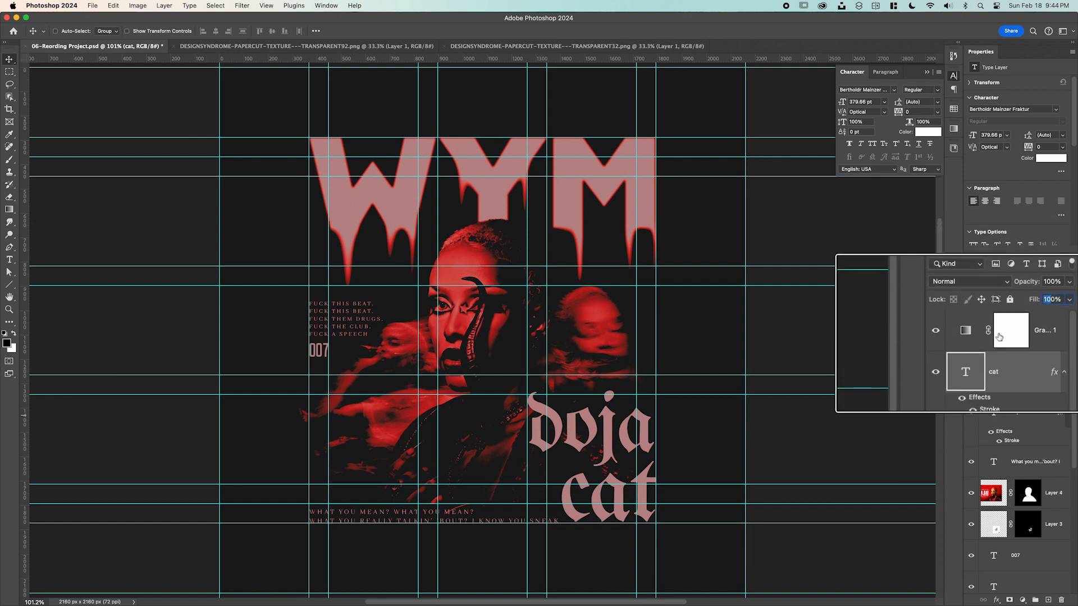
text(20)
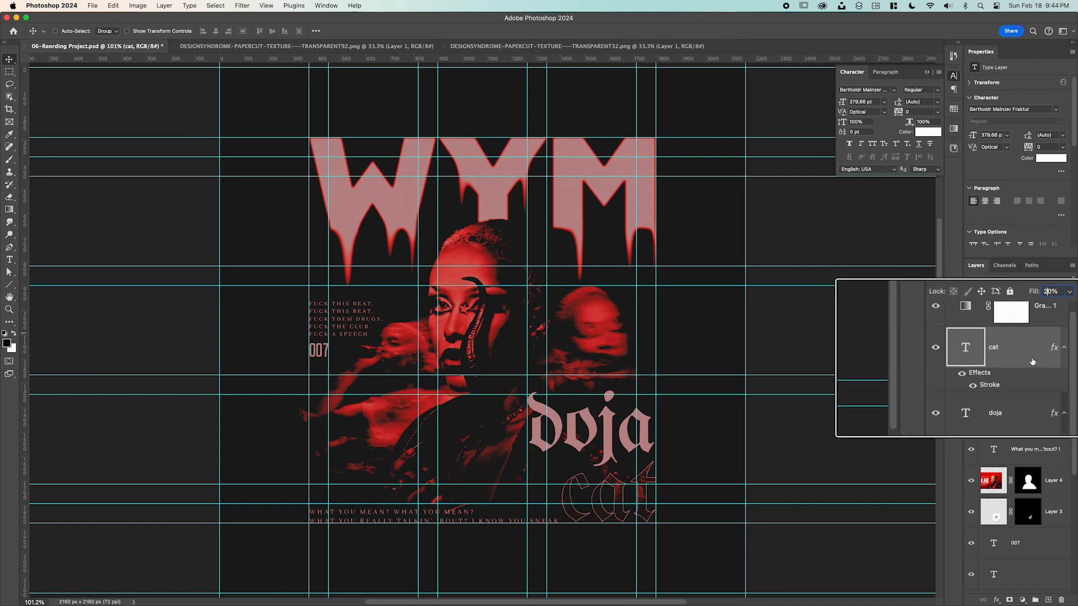
click(1020, 399)
text(20)
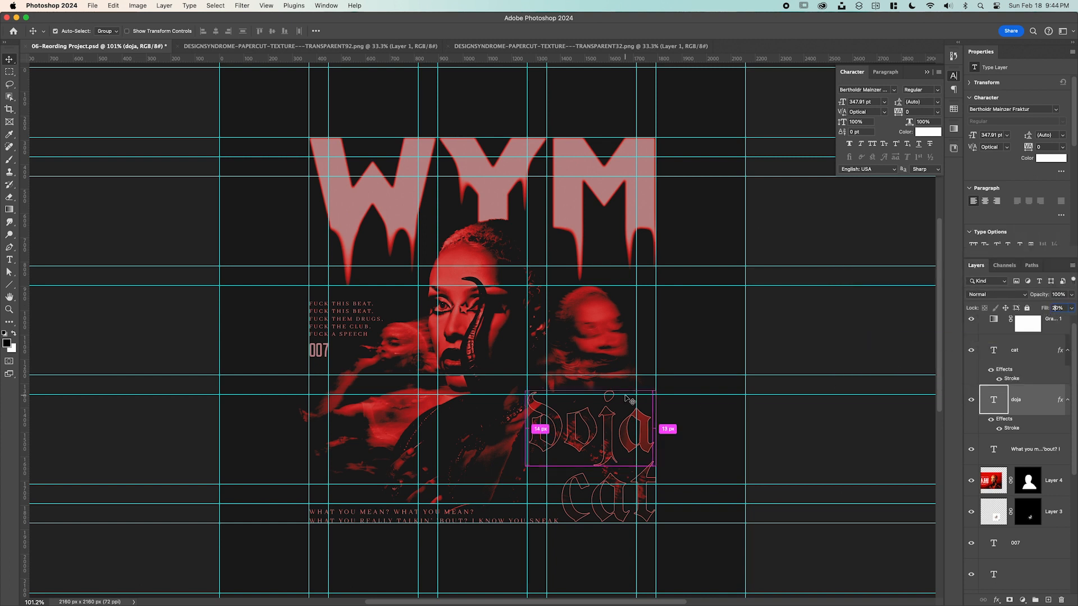
key(super+semicolon)
key(super+semicolon)
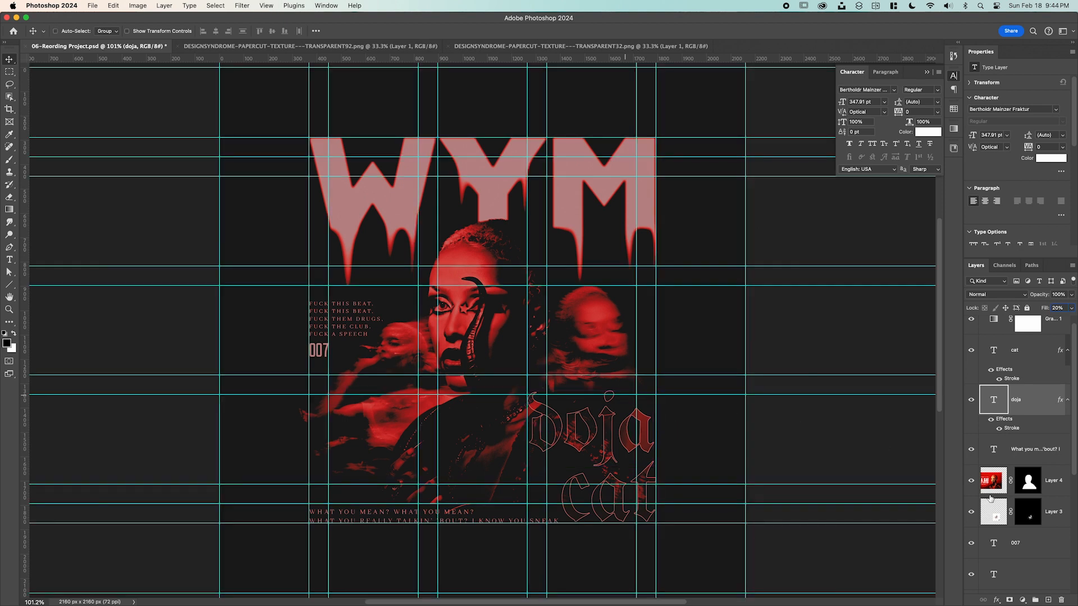
Move Layer 3 above Layer 4 in the layer stack.
scroll(989, 499, down, 4)
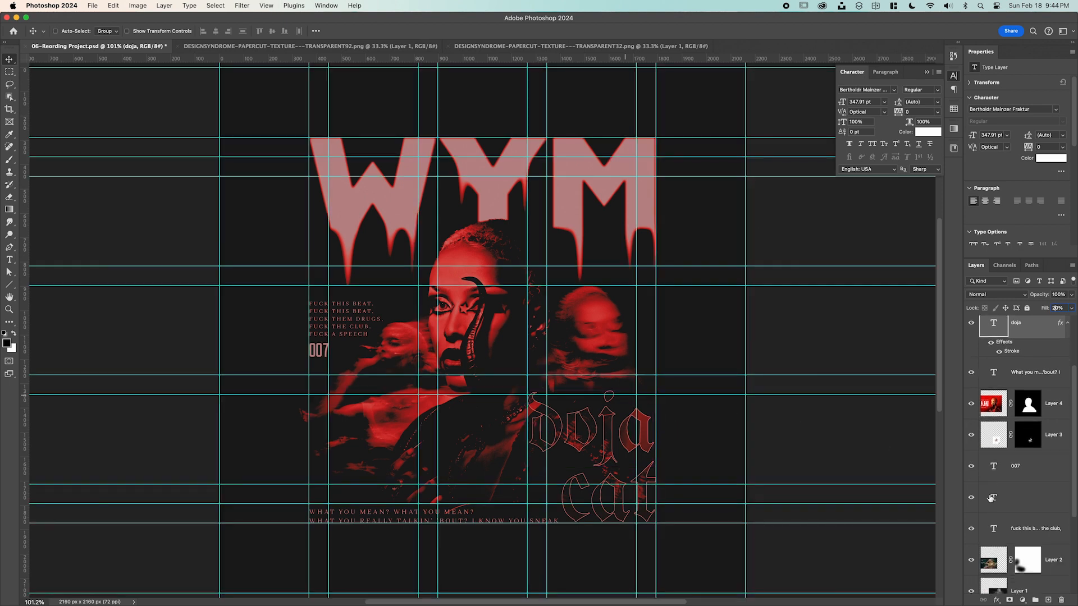
click(999, 420)
drag(996, 418, 994, 375)
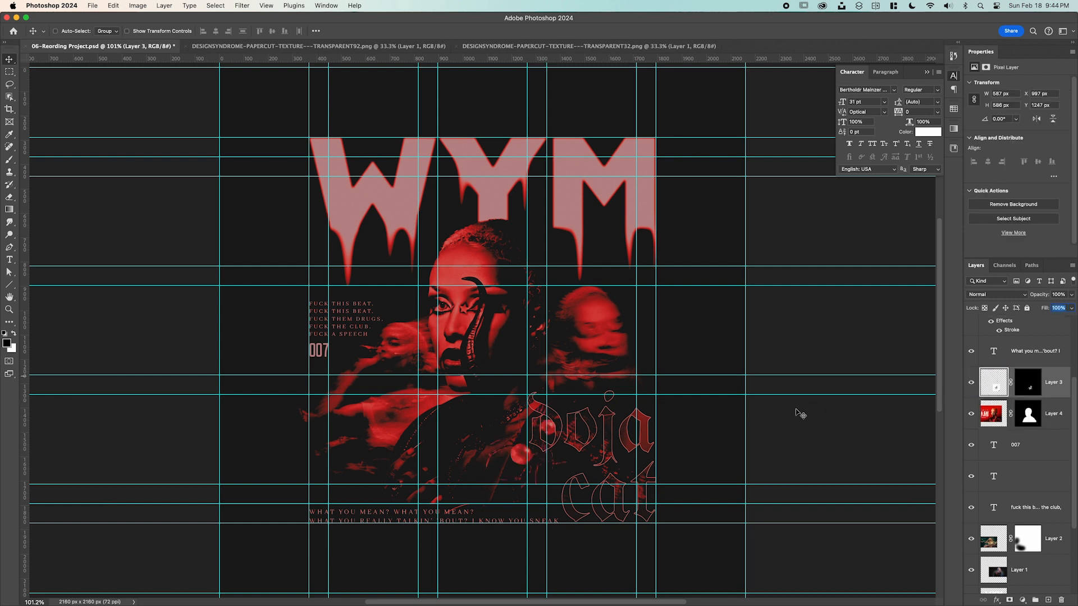
With the guides hidden, scale Layer 3 down to about 321 px square, place it beside "cat", and show the guides again.
key(super+semicolon)
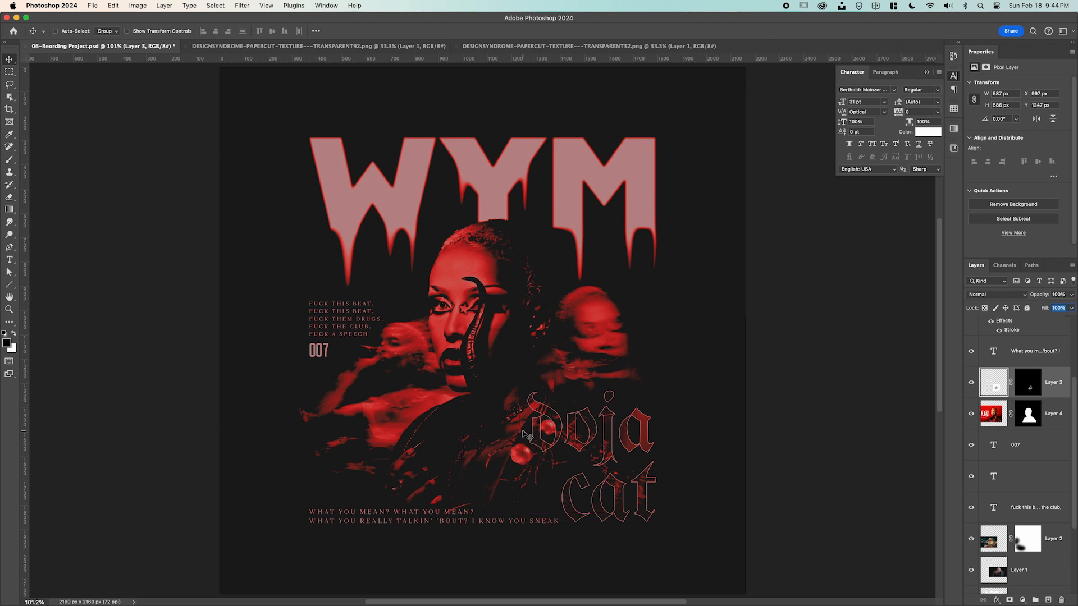
key(super+t)
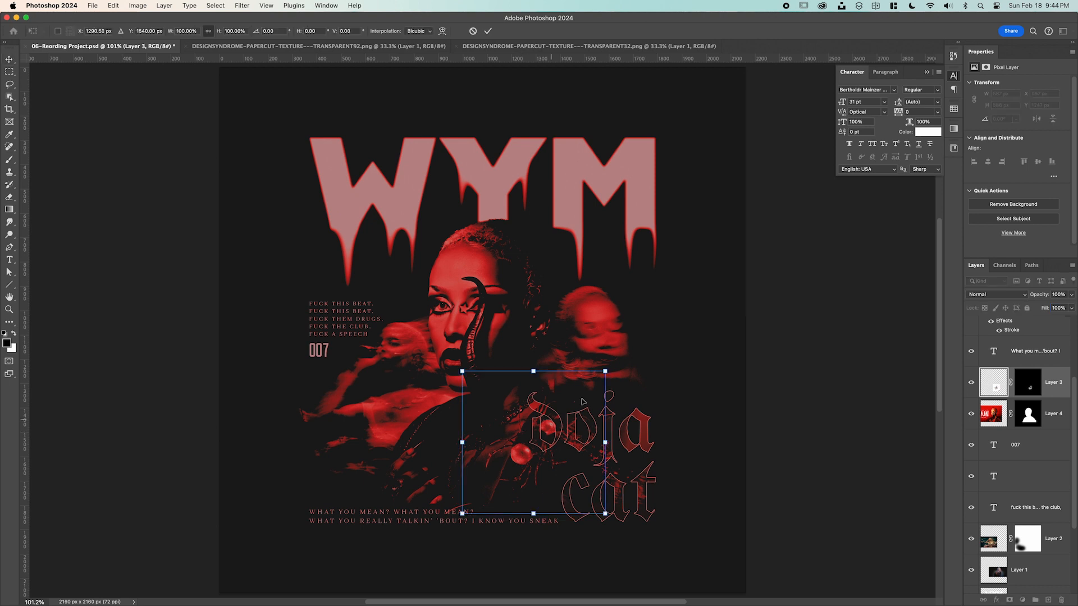
drag(606, 373, 542, 433)
drag(504, 476, 539, 486)
drag(572, 448, 571, 449)
key(Return)
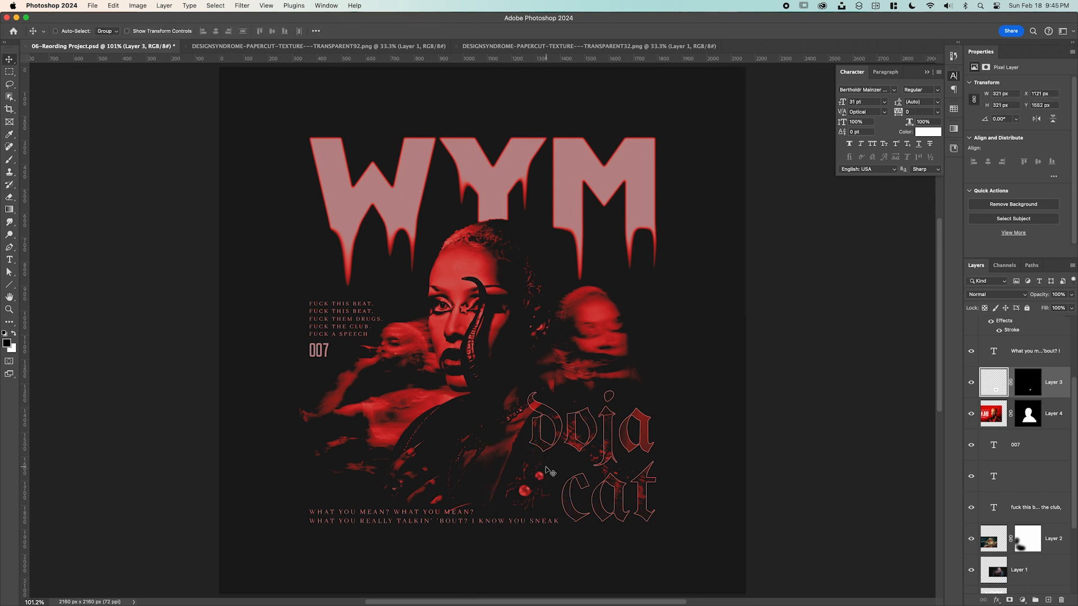
key(super+semicolon)
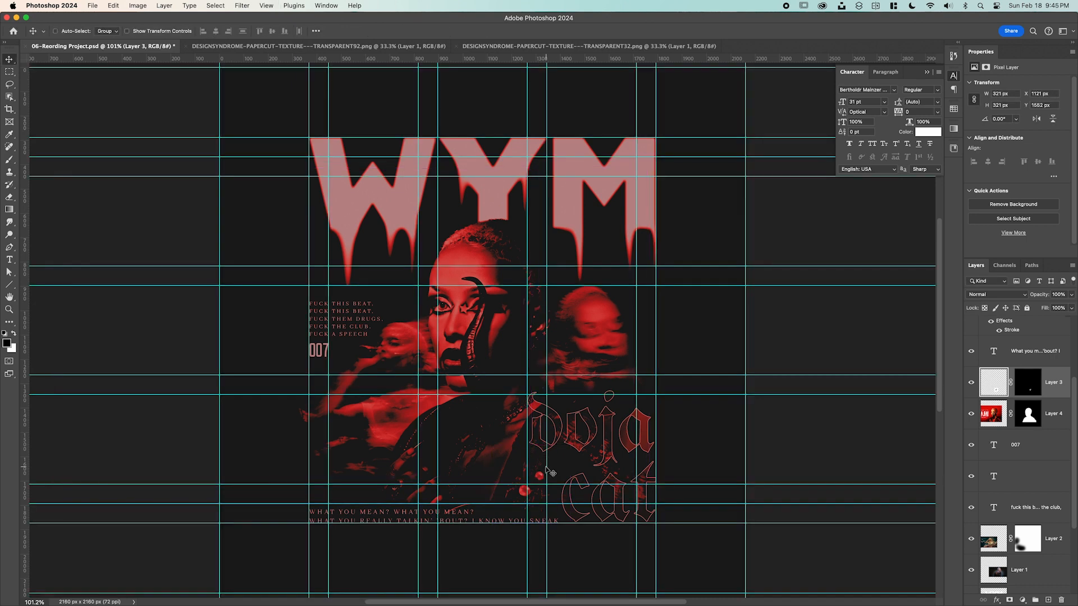
Lower the "007" text layer's opacity to 30% and hide the guides.
click(998, 453)
scroll(1002, 449, down, 1)
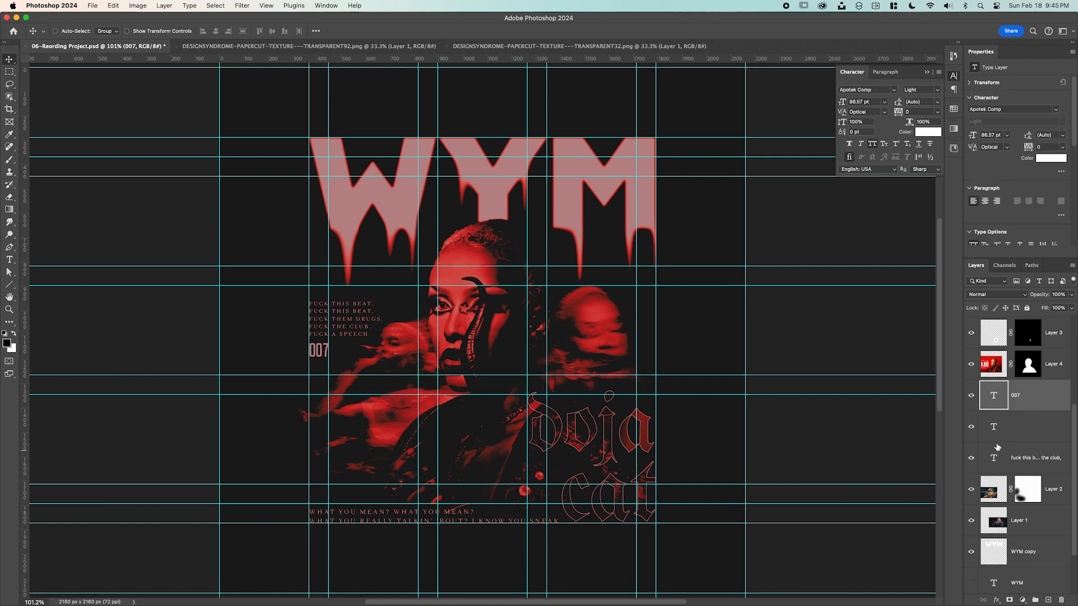
scroll(1020, 416, up, 2)
click(1047, 297)
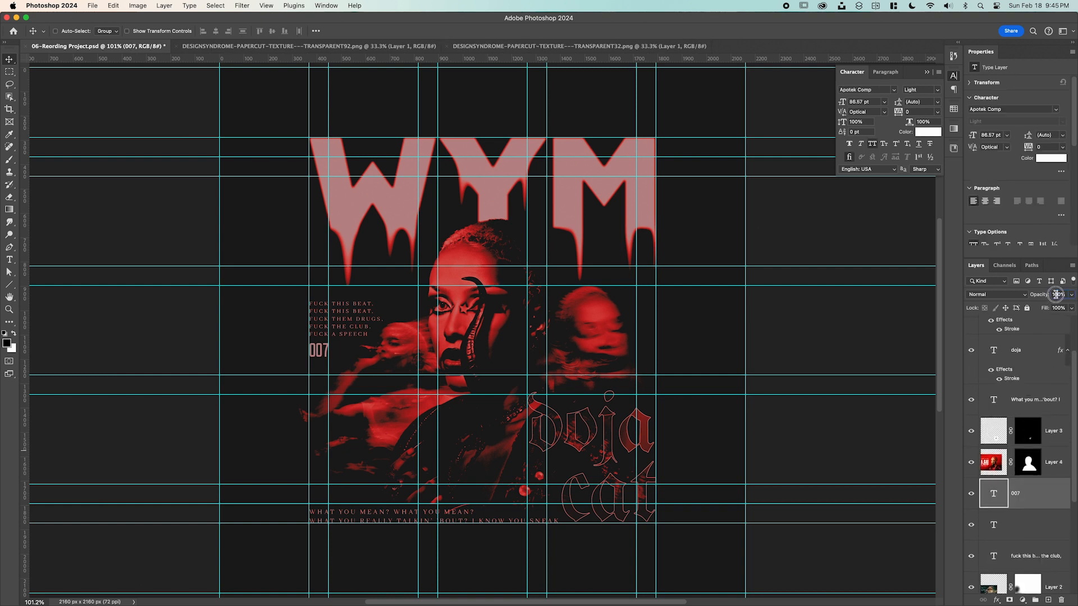
text(80)
click(1047, 297)
key(super+semicolon)
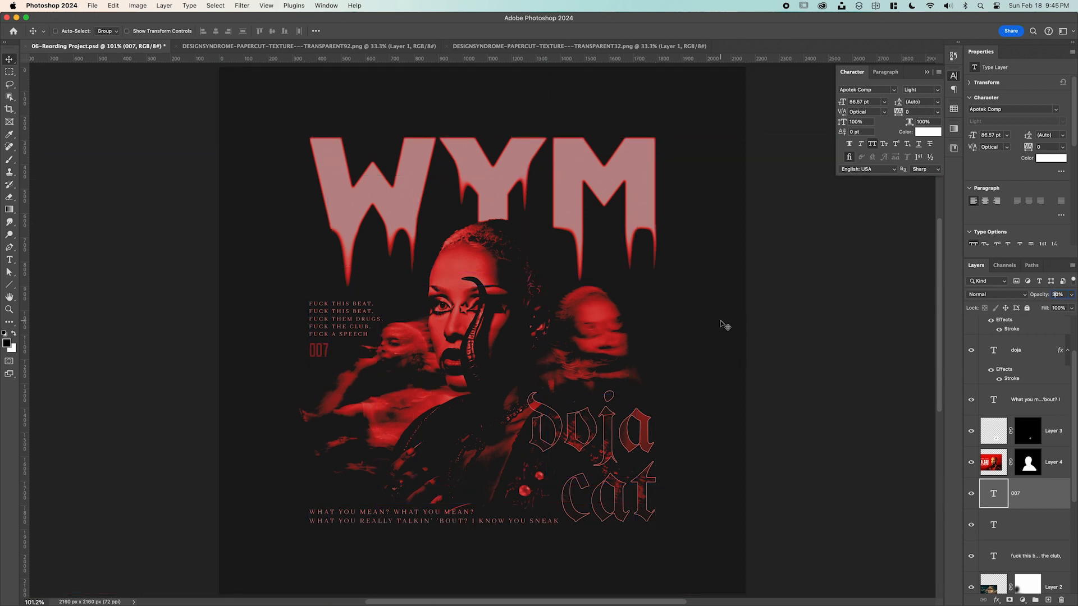
key(super+semicolon)
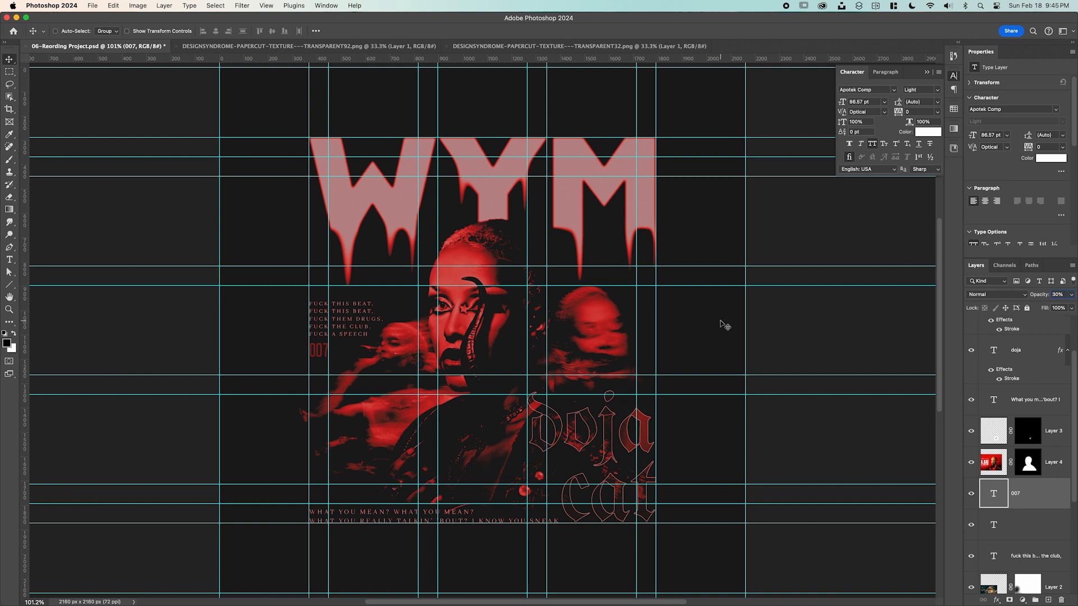
key(super+semicolon)
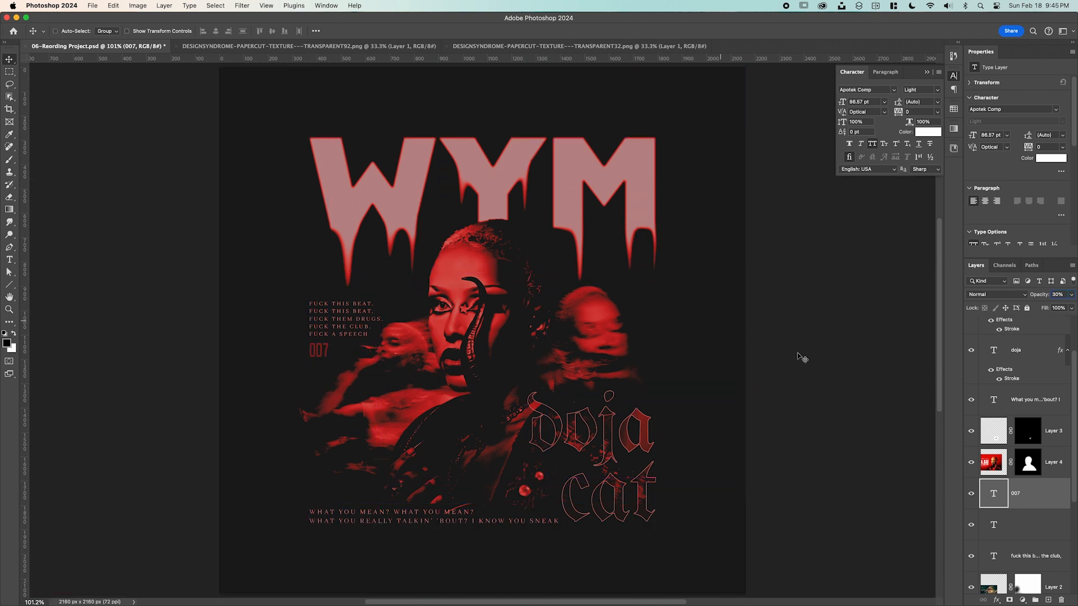
Paint black on Layer 4's mask around the jacket's lower edge near the lettering with a 252 px brush at 40% opacity.
click(998, 463)
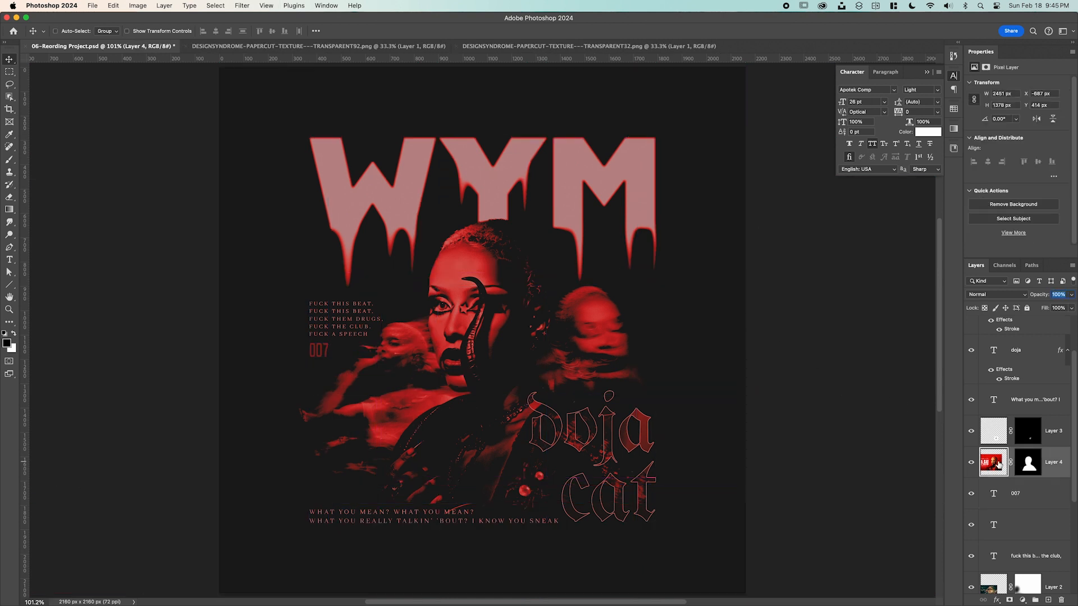
click(1030, 464)
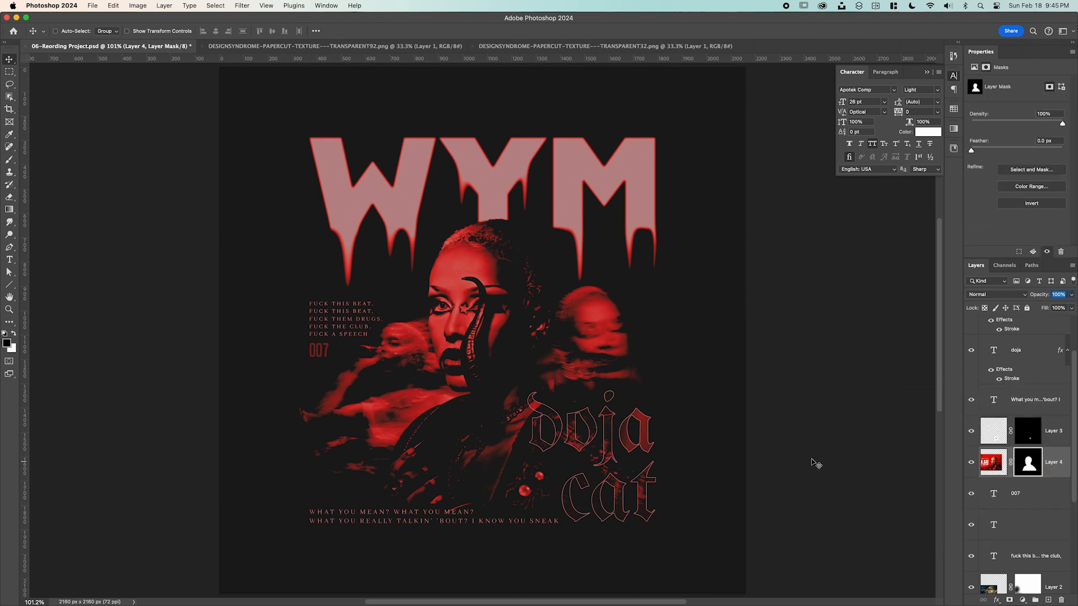
click(10, 160)
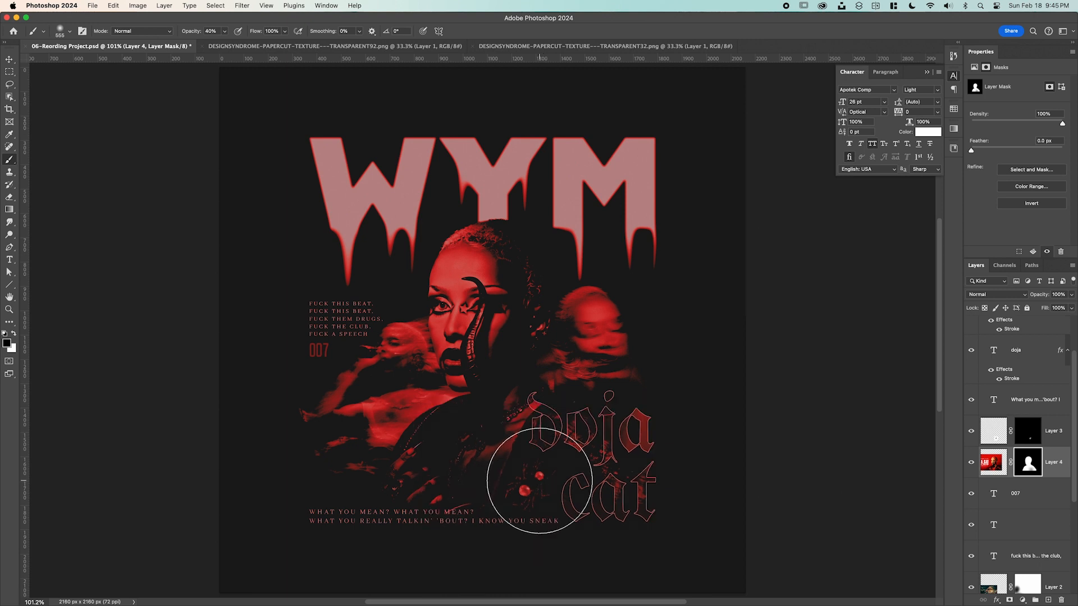
drag(539, 481, 469, 481)
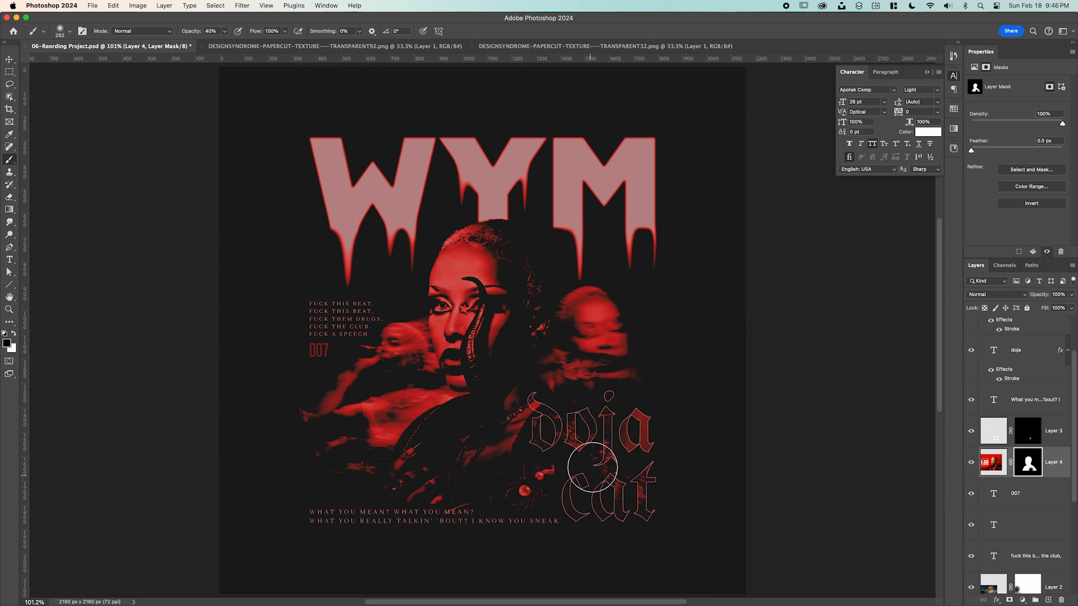
Roll back the most recent brush strokes on Layer 4's mask to an earlier history state.
click(955, 56)
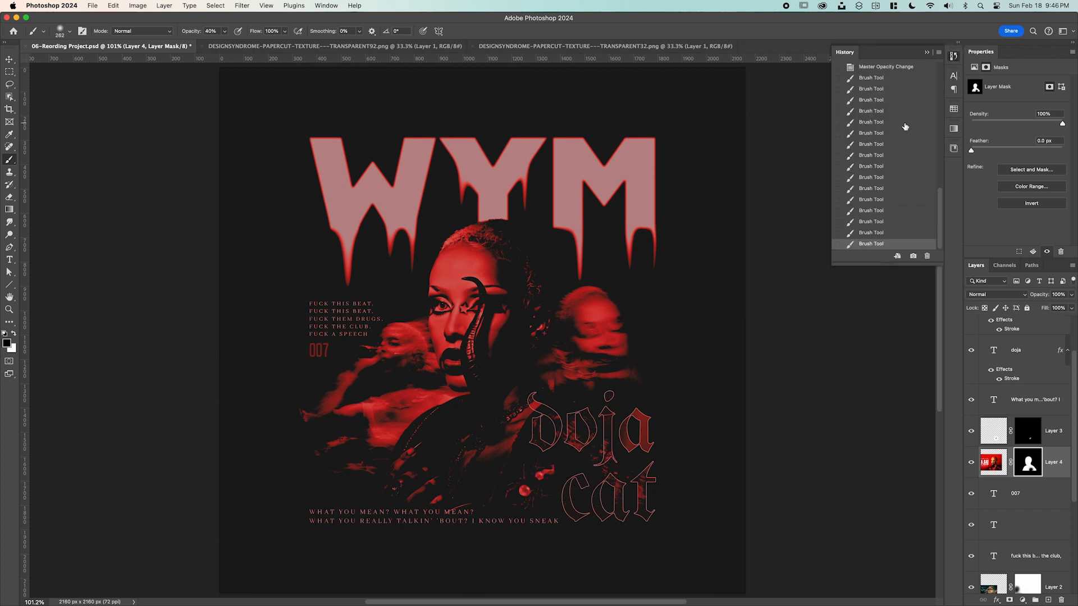
click(897, 156)
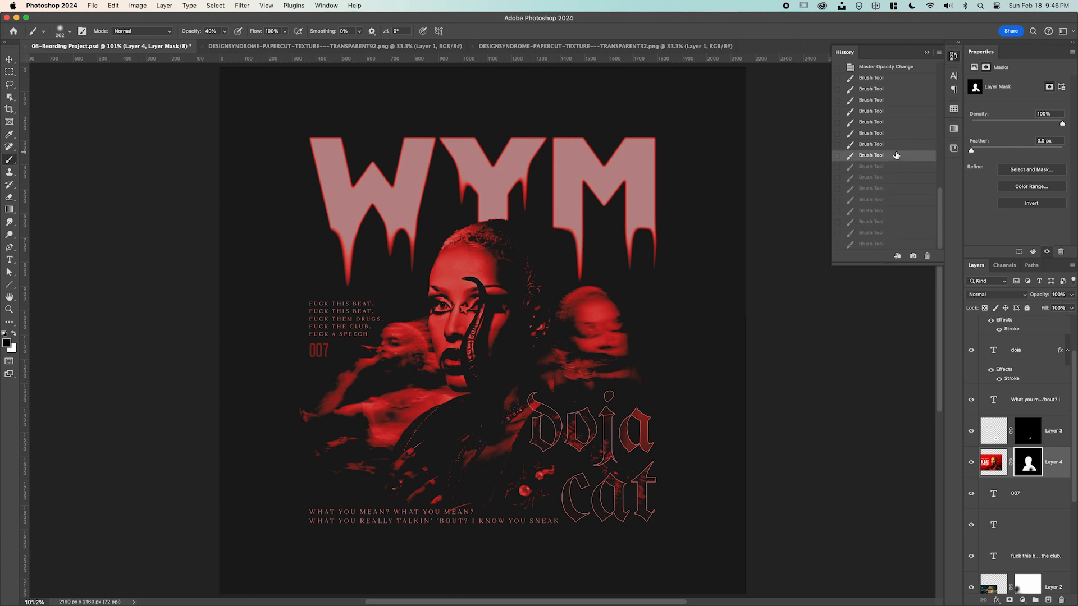
Revert Layer 4's mask to the Master Opacity Change history state, then check the layout with the guides on and hide them again.
click(884, 100)
click(885, 67)
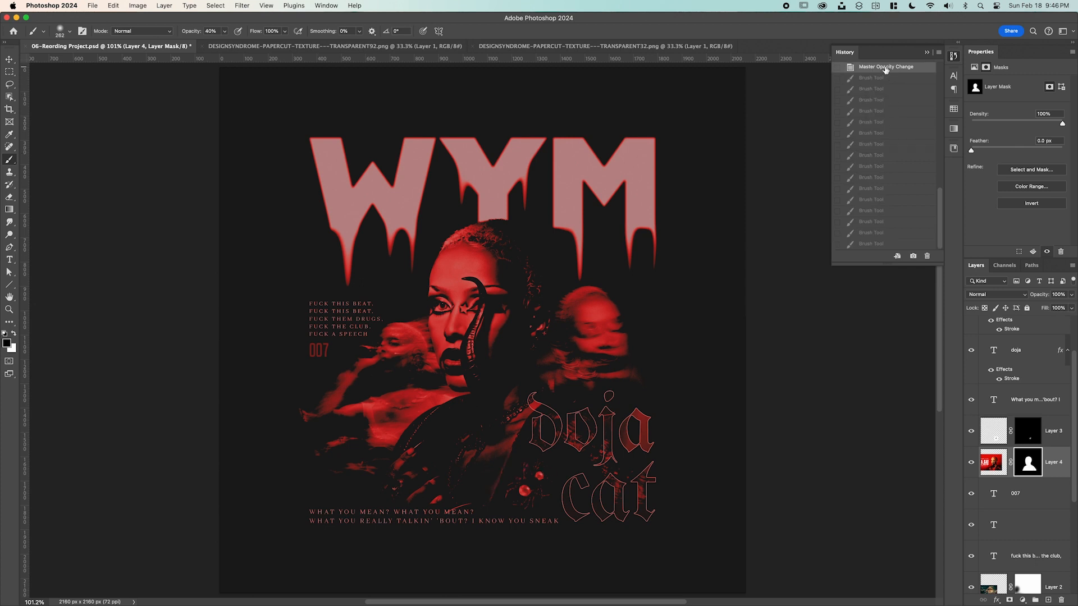
click(929, 52)
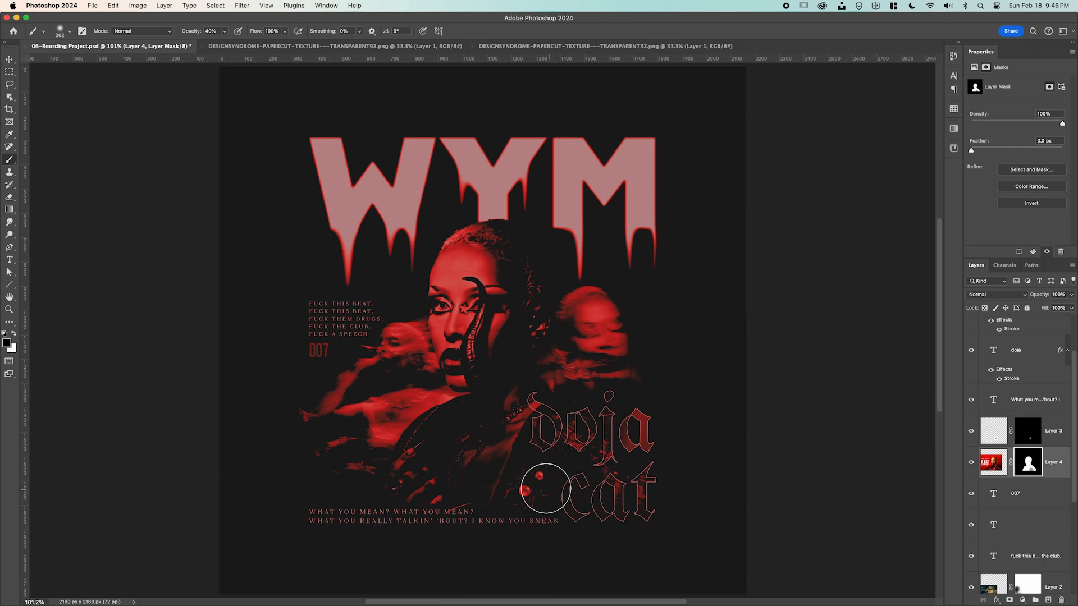
click(606, 492)
key(super+semicolon)
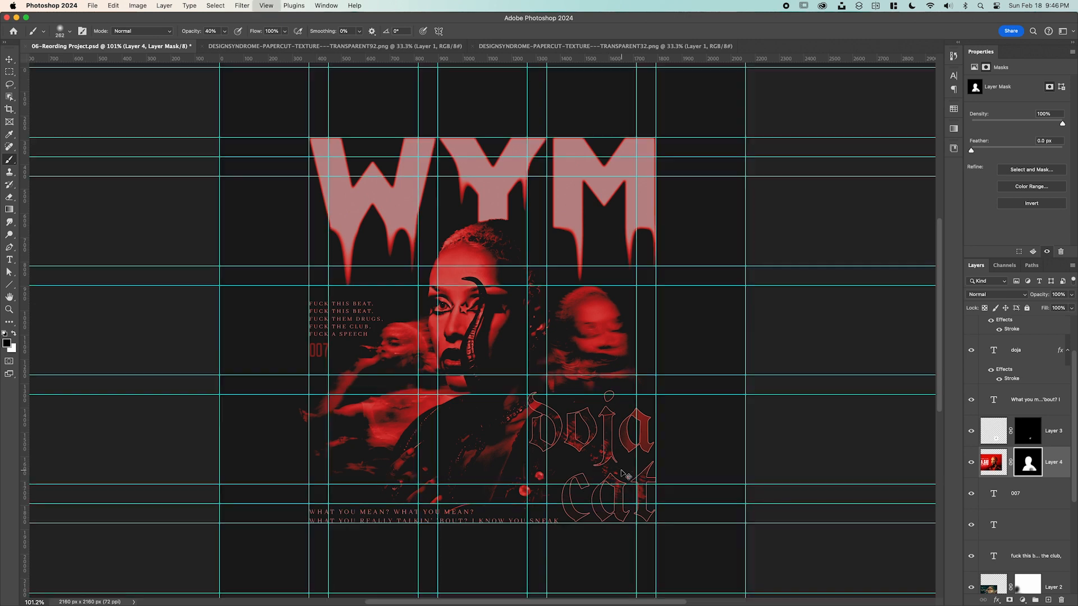
key(super+semicolon)
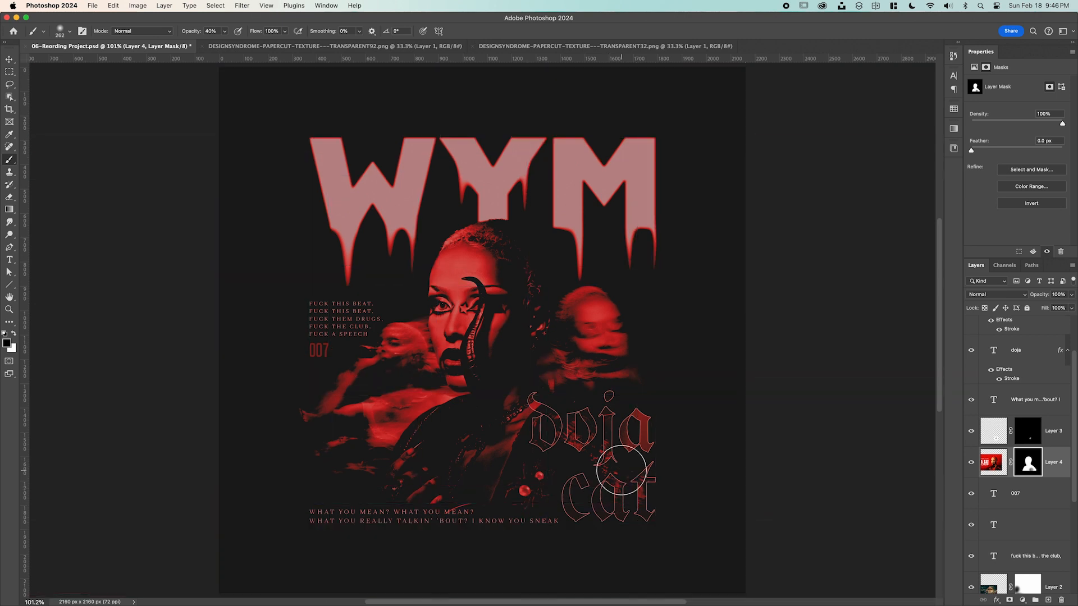
Copy the papercut textures TRANSPARENT92 and TRANSPARENT32 into the poster and stack both layers above the gradient map.
click(433, 48)
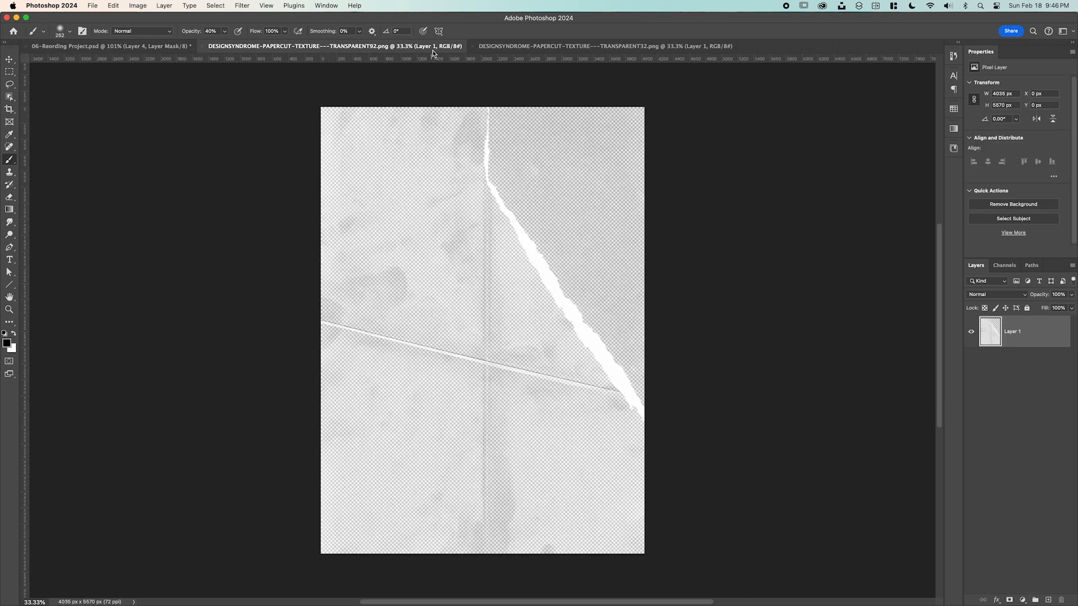
key(v)
mouse_move(476, 234)
mouse_down()
mouse_move(392, 214)
mouse_move(185, 45)
mouse_move(521, 278)
mouse_up()
click(663, 47)
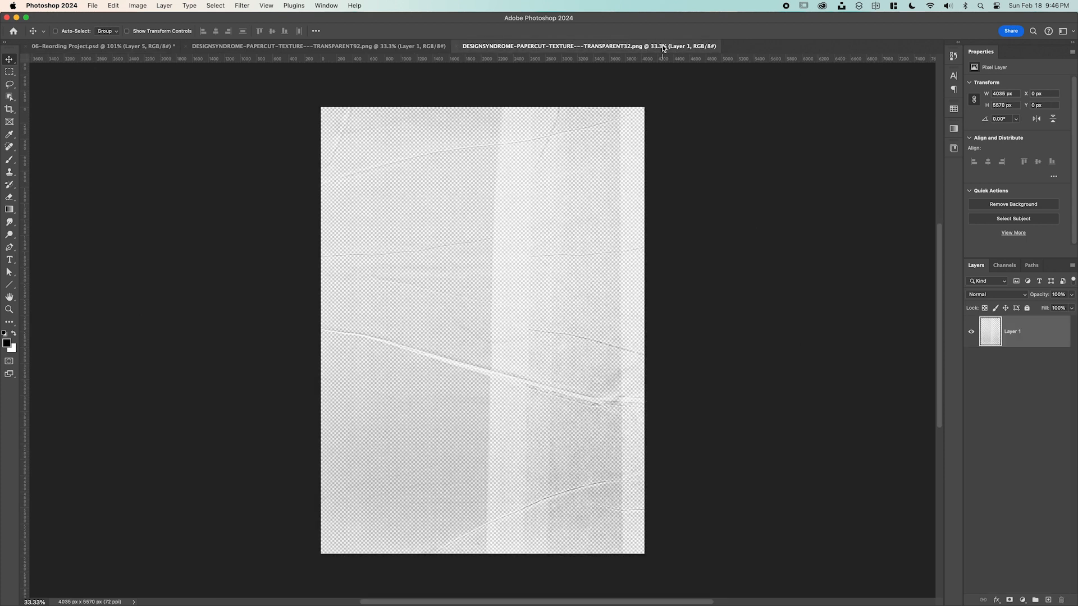
drag(556, 215, 515, 338)
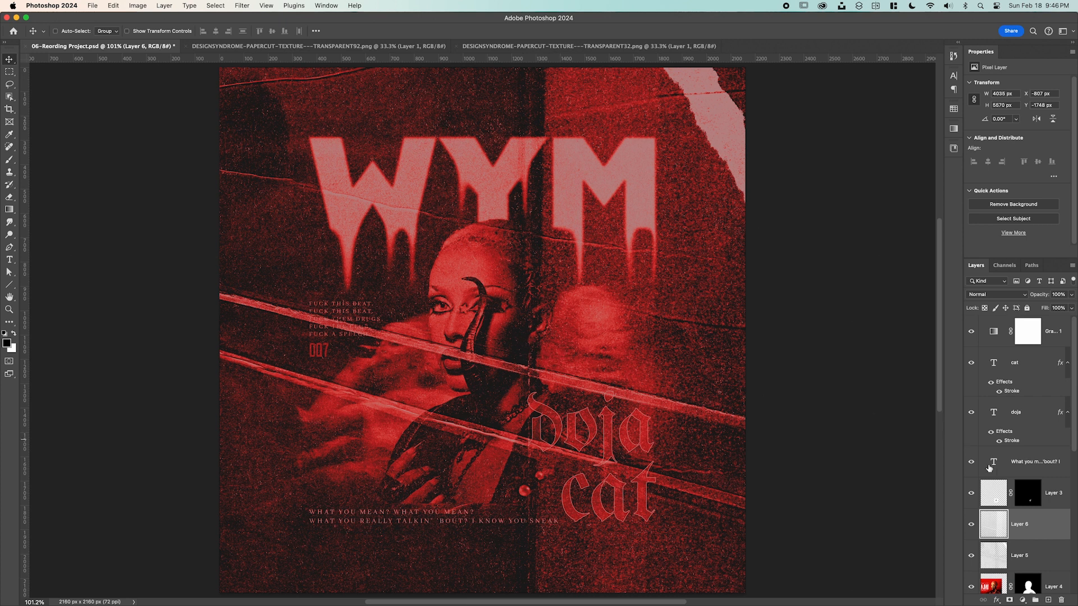
shift+click(1034, 548)
drag(1043, 532, 1029, 325)
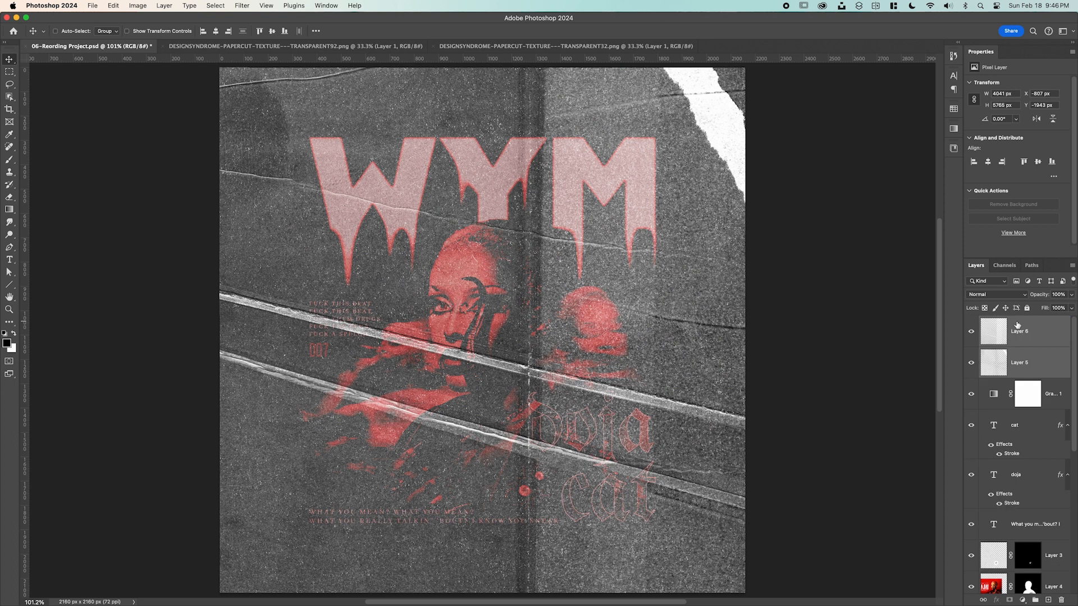
Scale texture Layers 5 and 6 down together so their sides match the poster's 2160 px width.
key(z)
drag(641, 335, 613, 338)
key(super+t)
scroll(820, 308, down, 3)
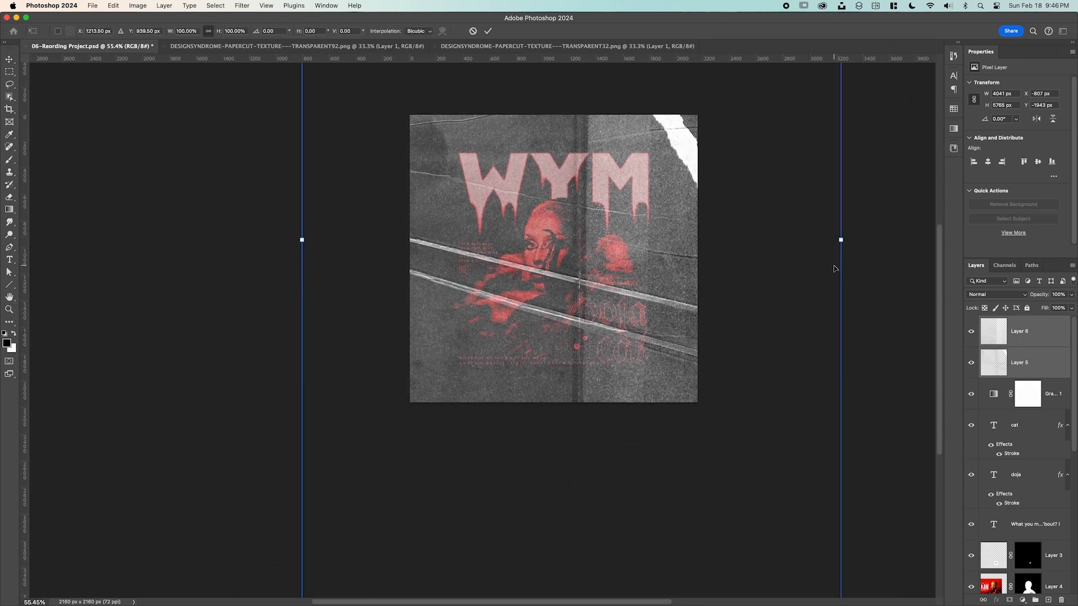
scroll(835, 268, up, 5)
drag(841, 354, 698, 358)
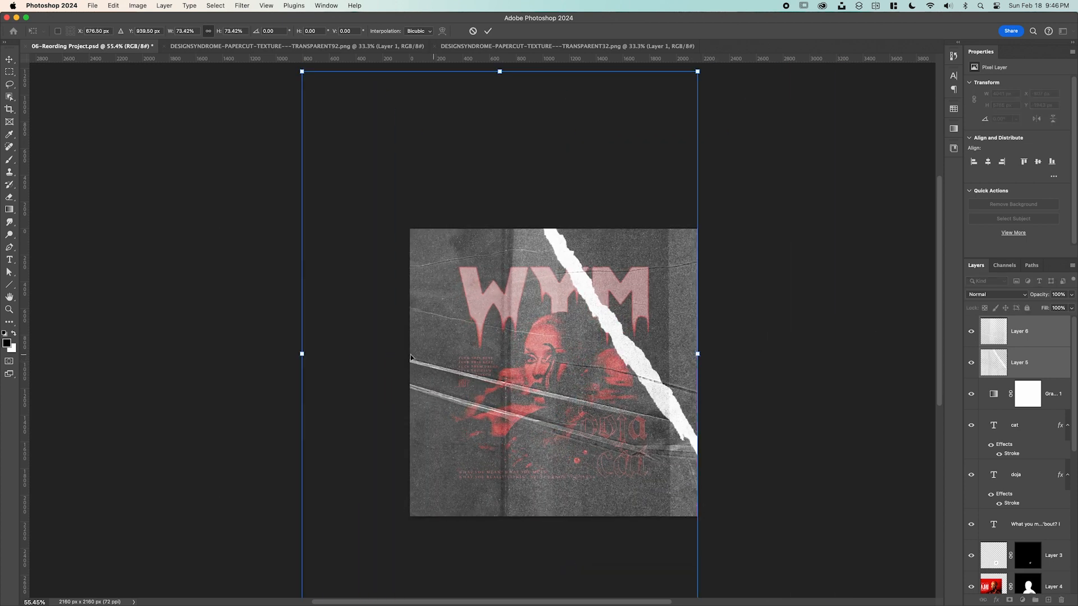
drag(301, 355, 409, 353)
key(Return)
Set the blend mode of texture Layer 6 and Layer 5 to Divide.
key(z)
drag(598, 385, 622, 362)
scroll(621, 362, down, 3)
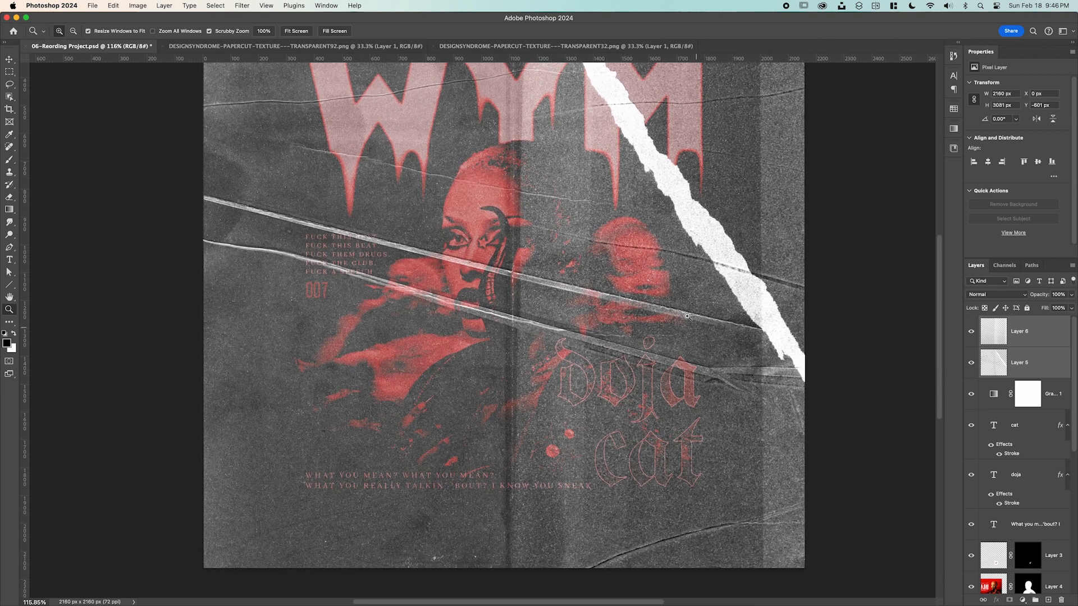
drag(658, 261, 655, 403)
drag(572, 355, 565, 282)
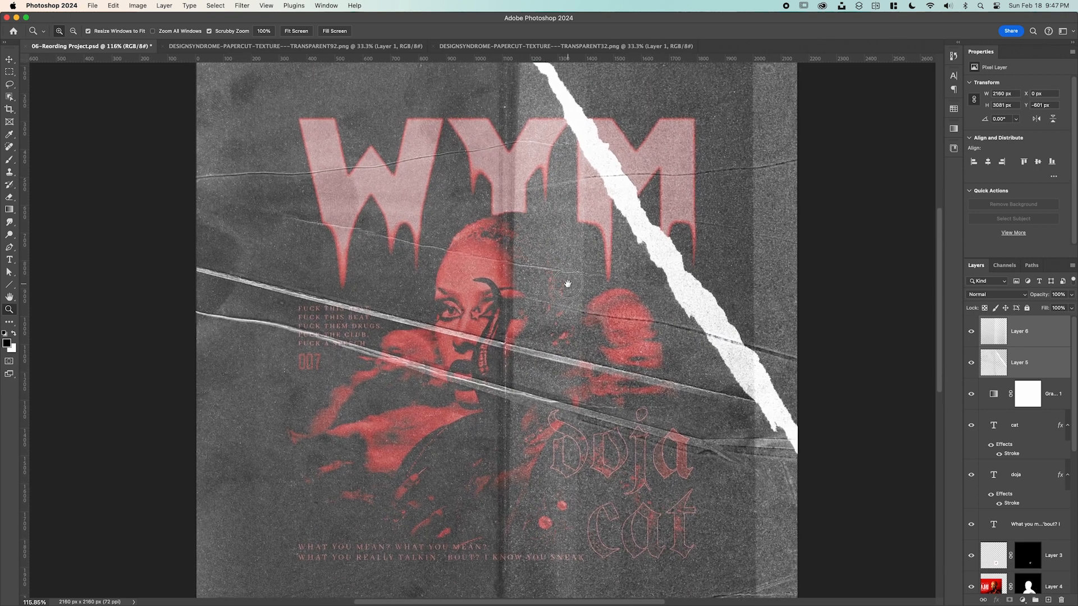
click(1026, 342)
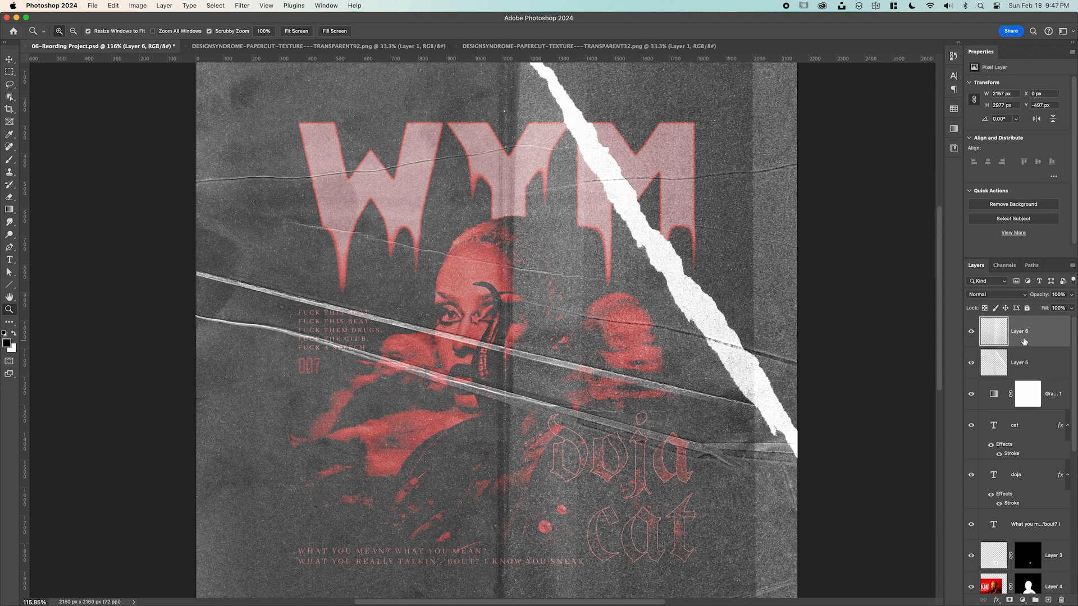
click(1012, 298)
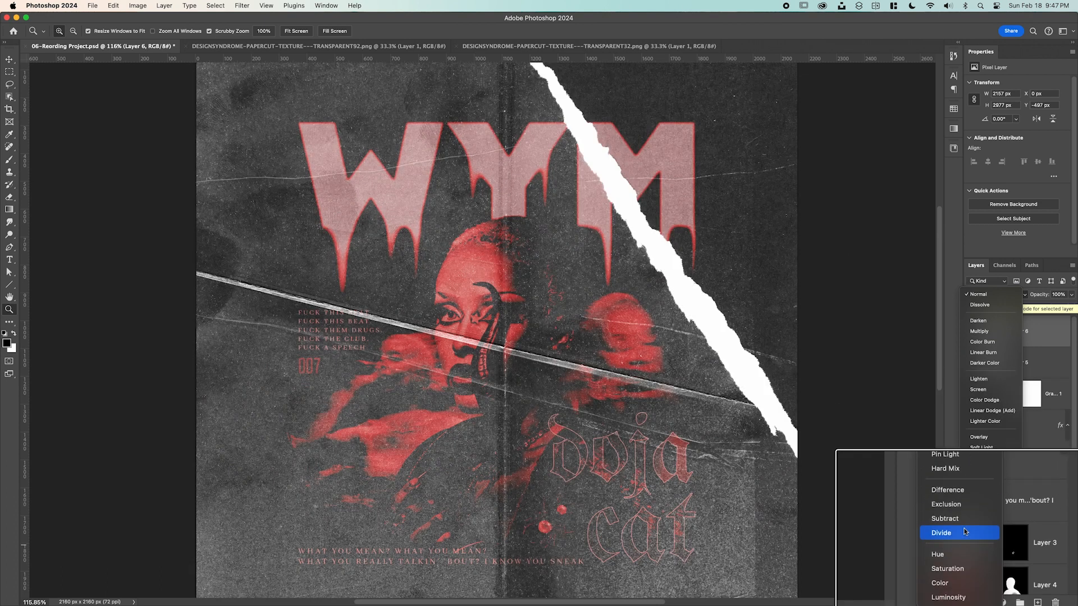
click(965, 532)
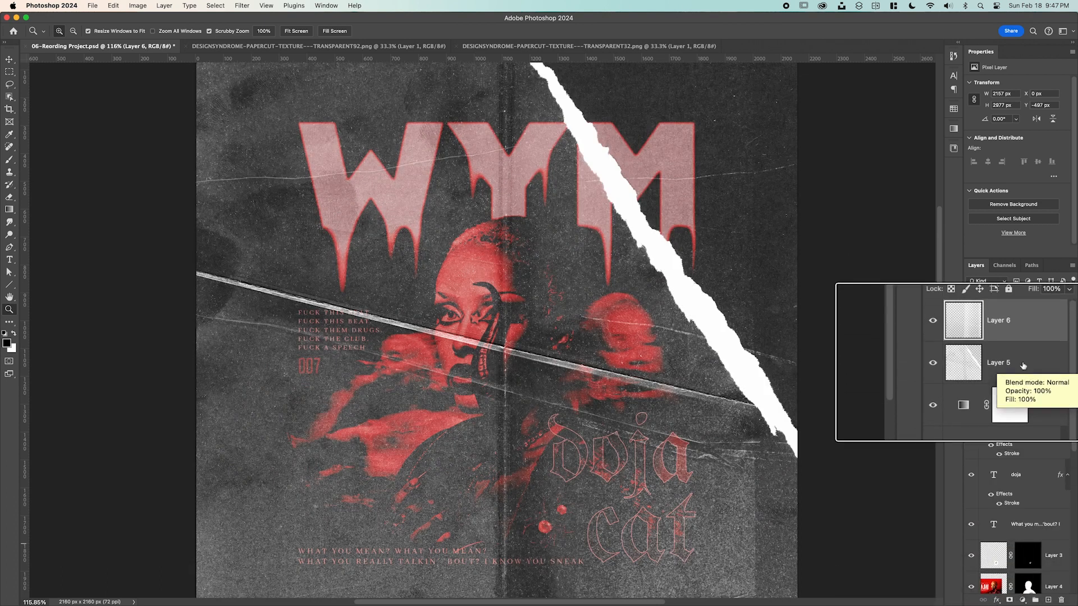
click(1022, 364)
click(988, 290)
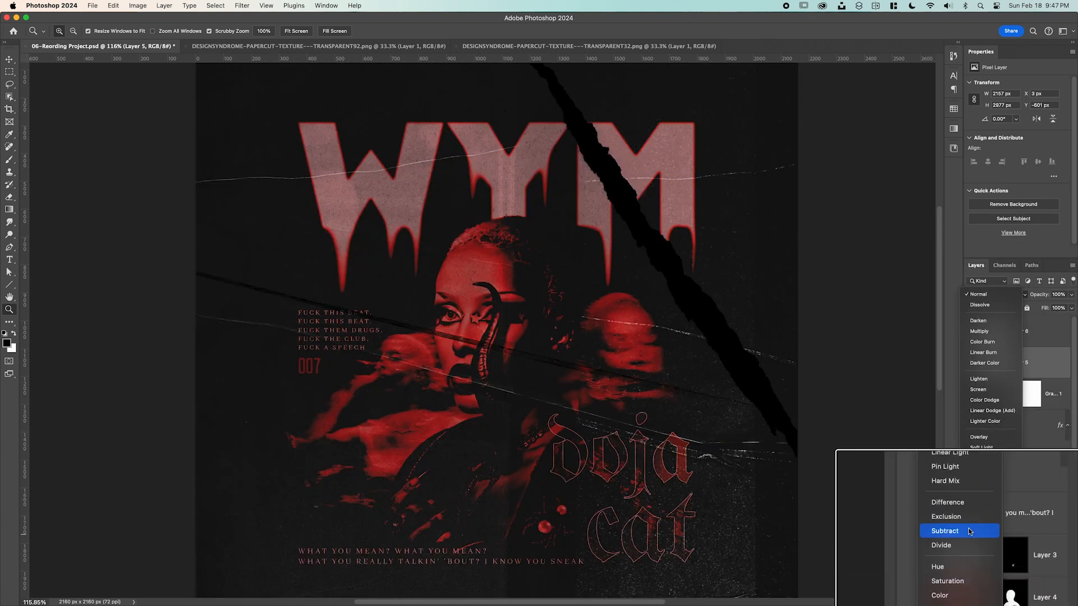
click(964, 545)
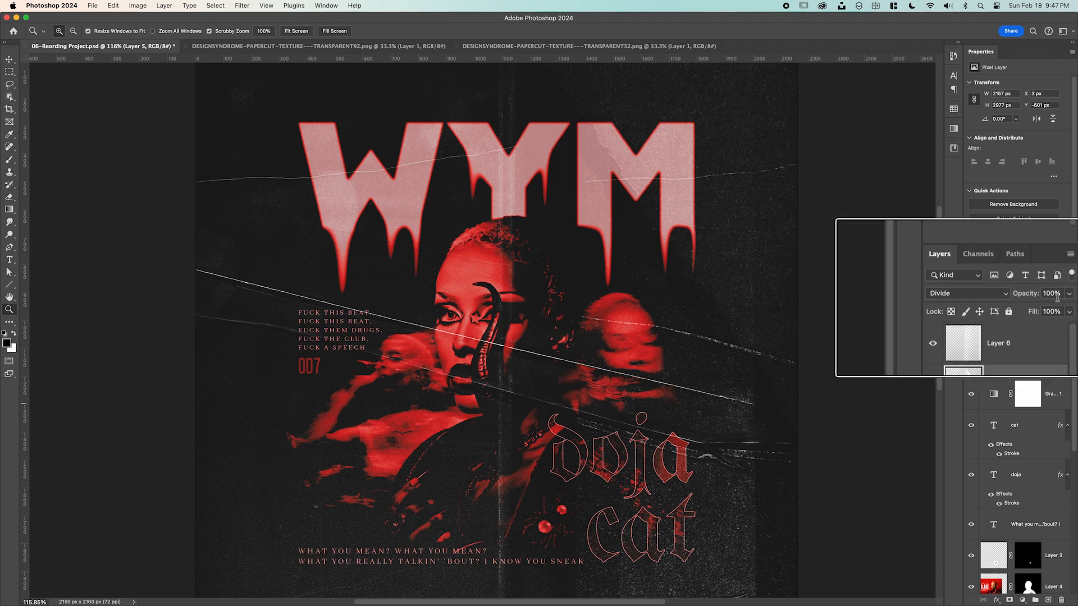
Lower texture Layer 6's opacity to 20%.
click(1027, 338)
click(1049, 294)
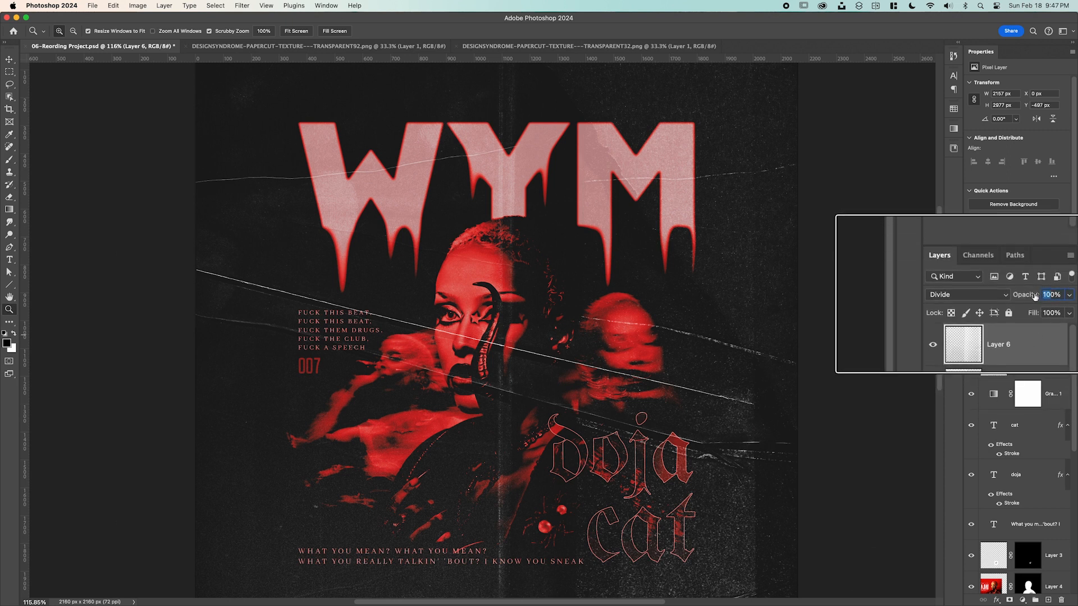
text(20)
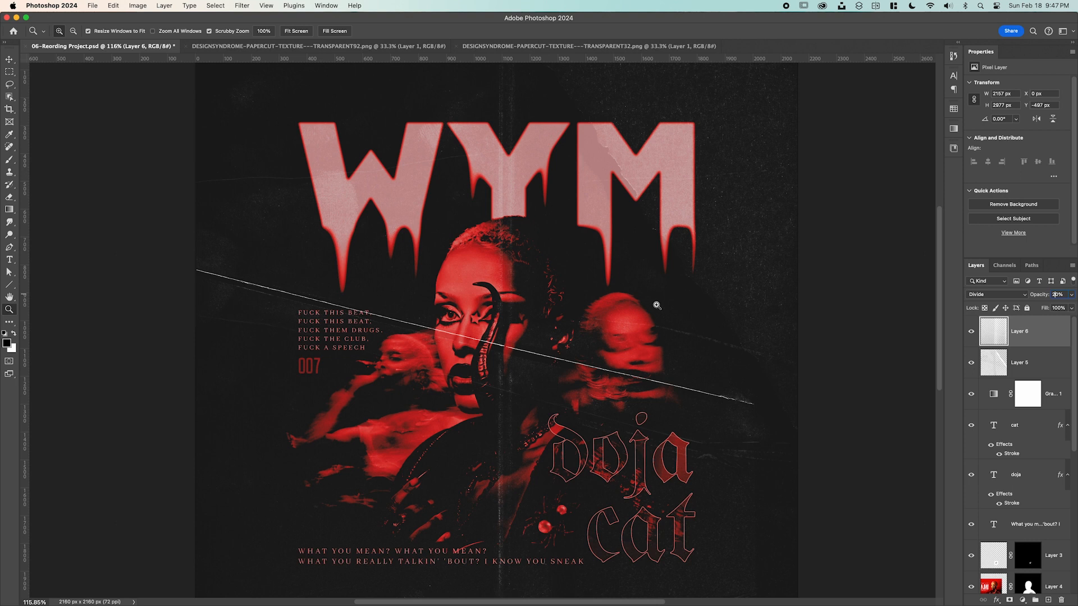
Add a layer mask to Layer 1 and paint black on it behind the "cat" lettering with a 252 px brush at 40% opacity.
mouse_move(542, 277)
mouse_down()
mouse_move(521, 282)
mouse_move(544, 290)
mouse_up()
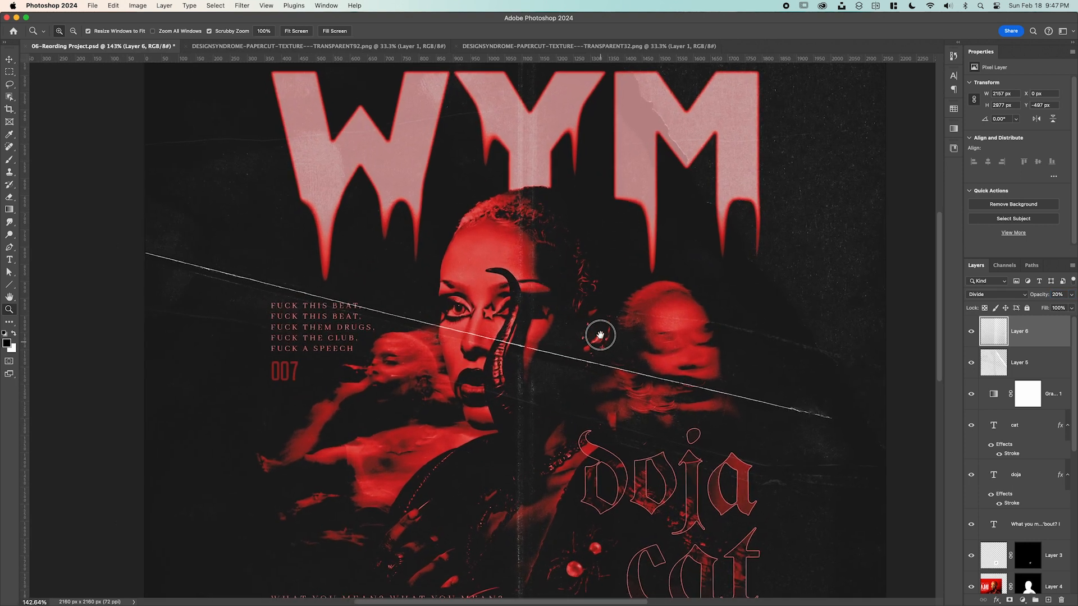
scroll(594, 264, down, 3)
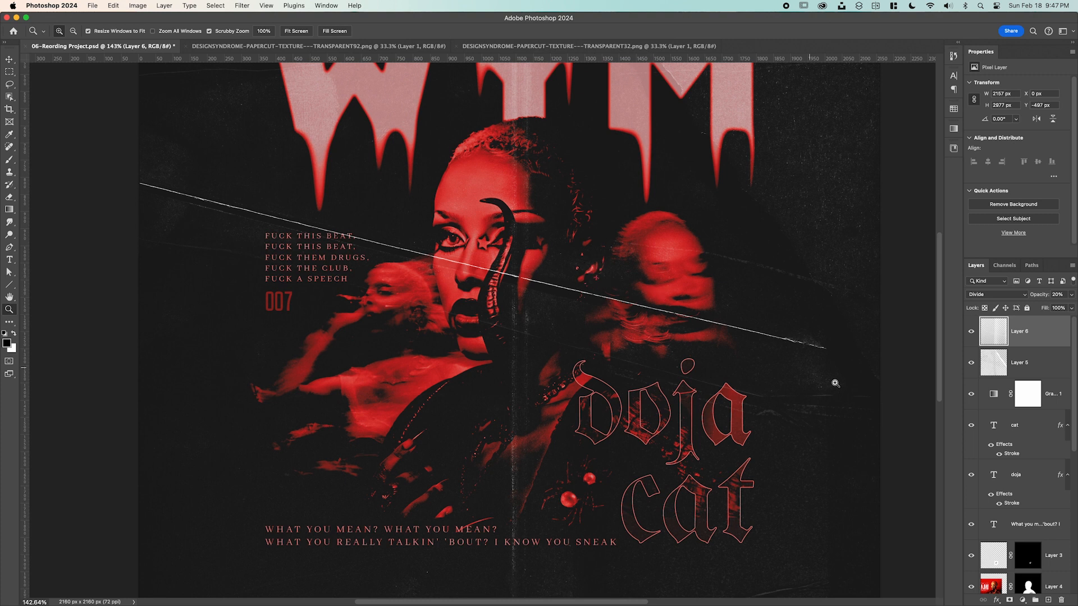
scroll(1003, 551, down, 4)
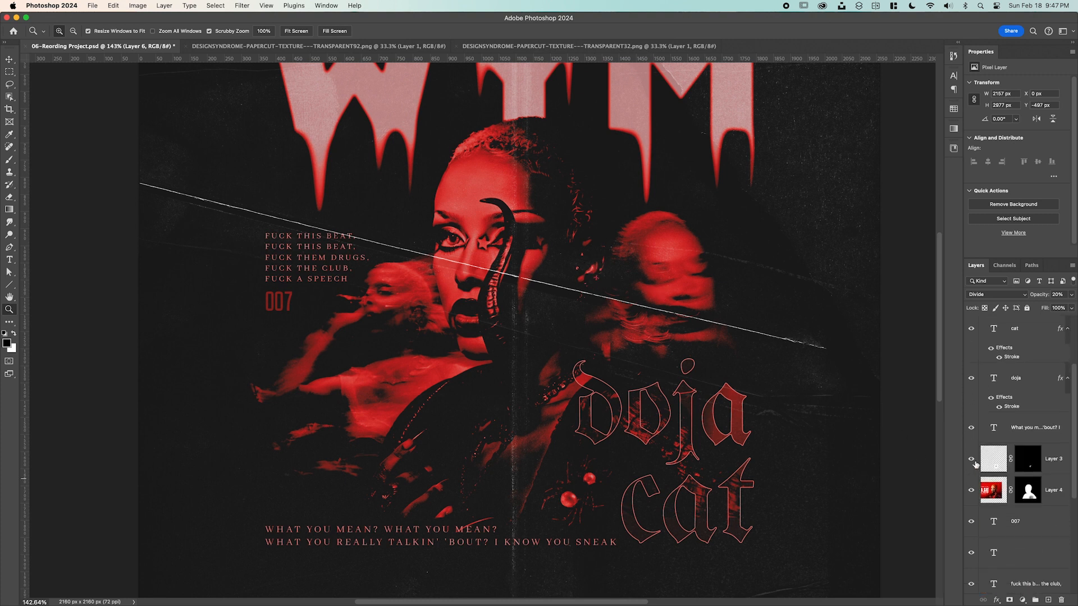
scroll(982, 471, down, 3)
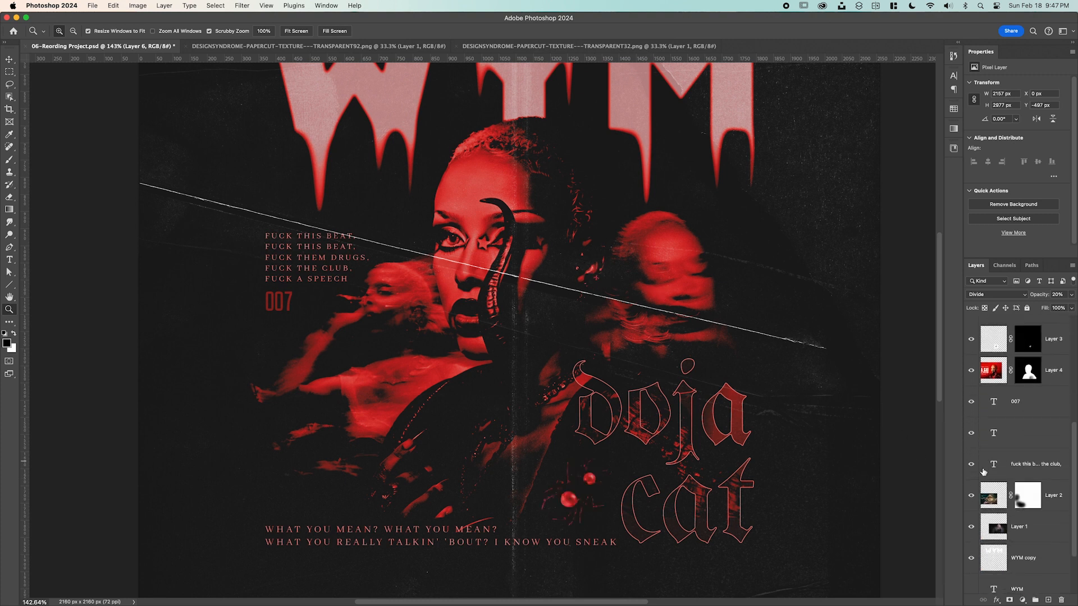
scroll(983, 471, down, 2)
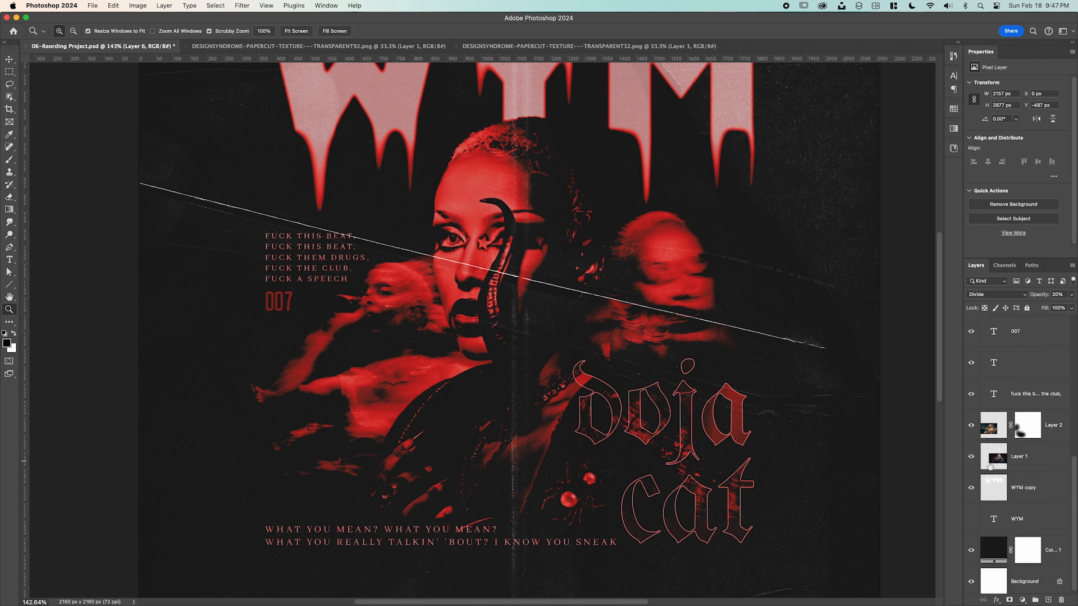
click(990, 466)
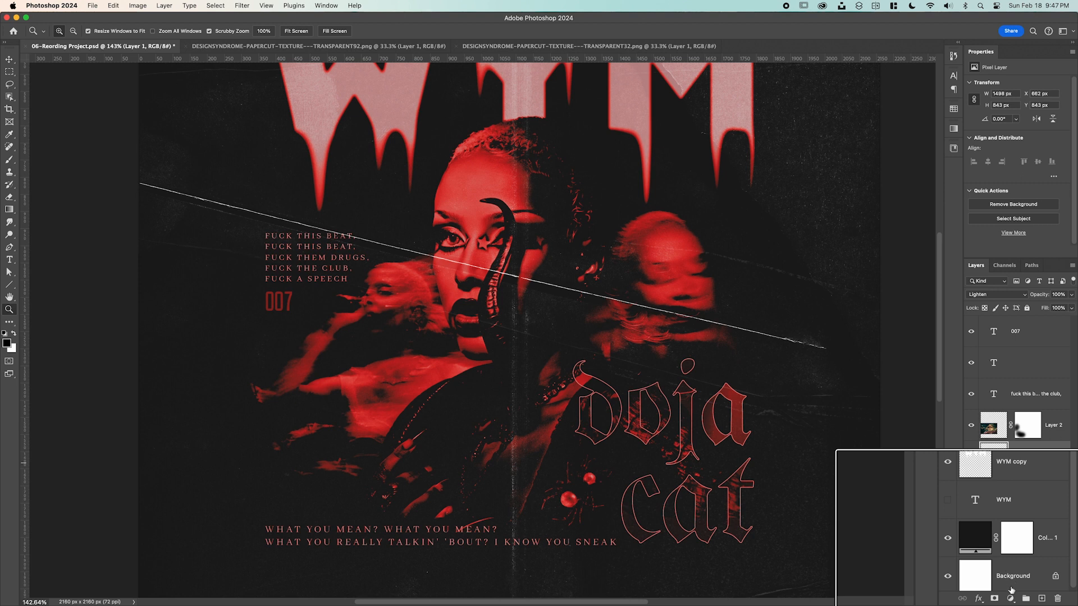
click(1009, 599)
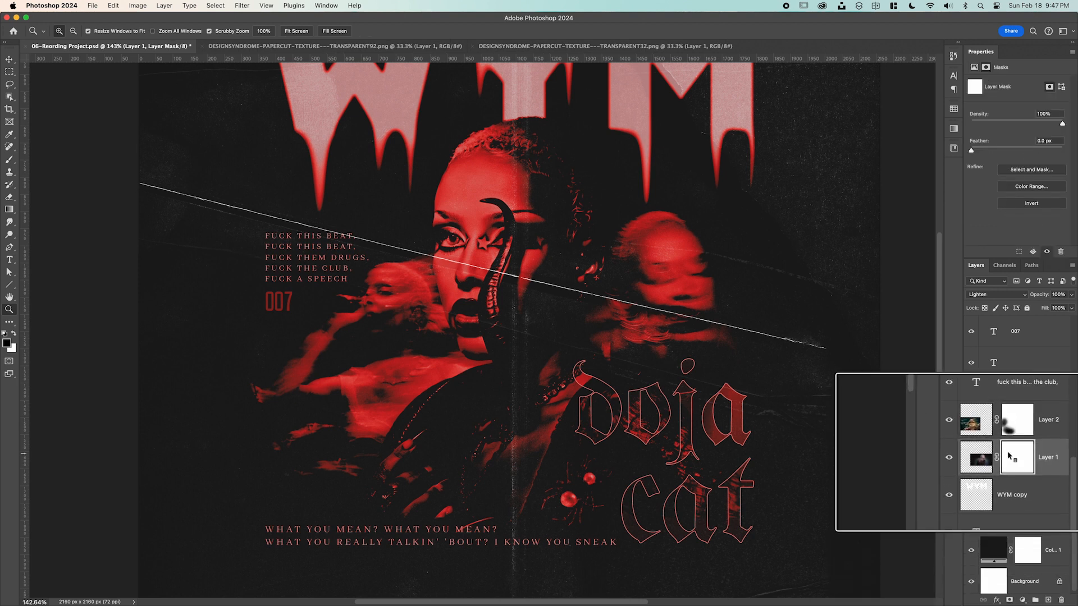
click(10, 161)
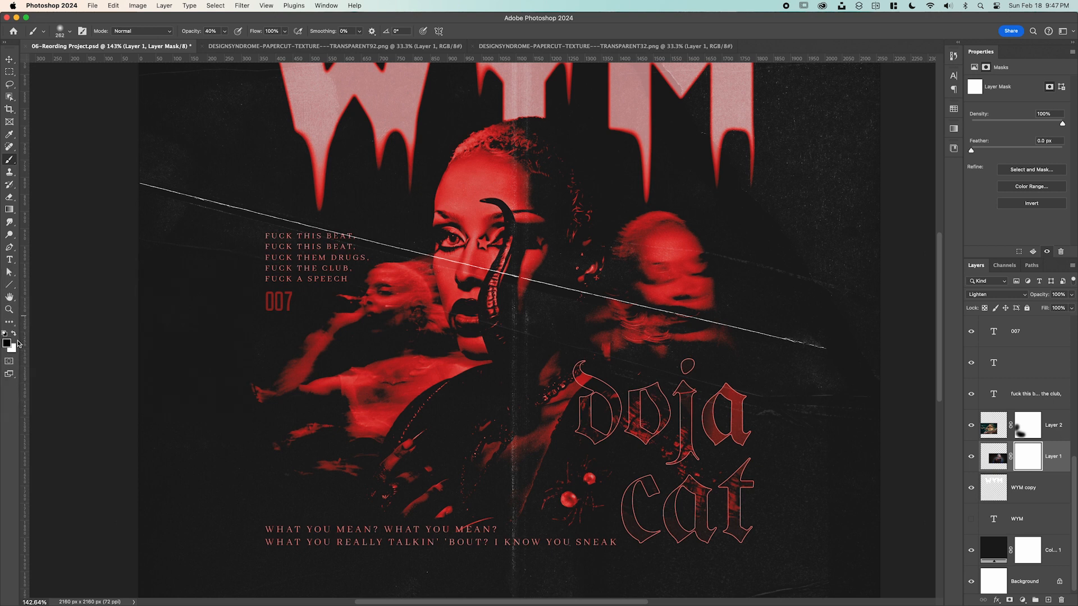
mouse_move(668, 496)
mouse_down()
mouse_move(675, 480)
mouse_move(730, 482)
mouse_move(690, 497)
mouse_up()
Paint black on Layer 4's mask behind the "cat" and "doja" lettering to fade the photo there.
scroll(1000, 459, up, 5)
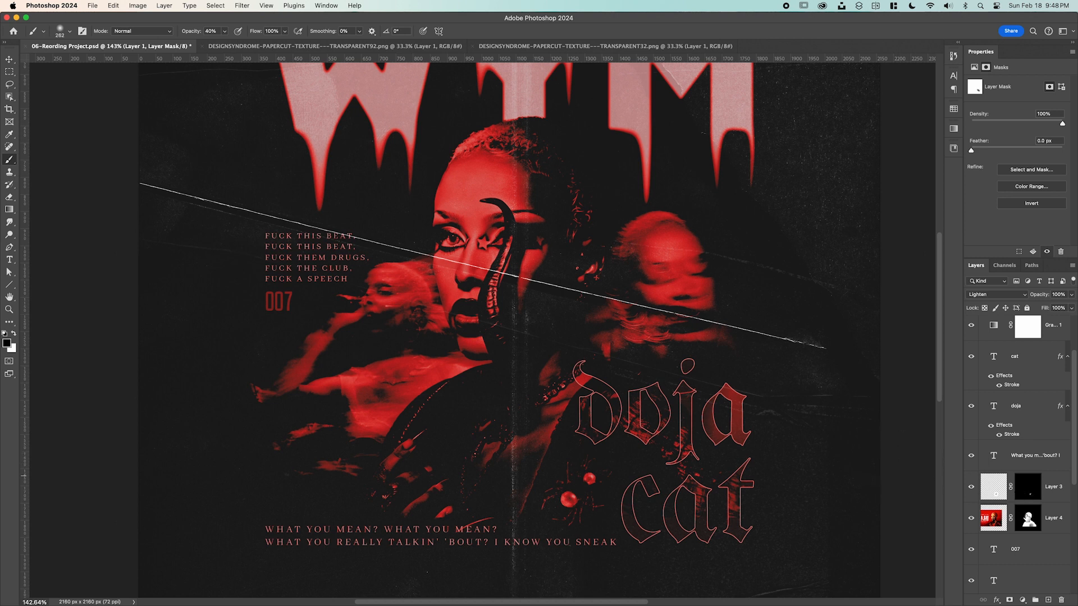
click(1028, 515)
mouse_move(765, 505)
mouse_down()
mouse_move(688, 485)
mouse_move(714, 492)
mouse_up()
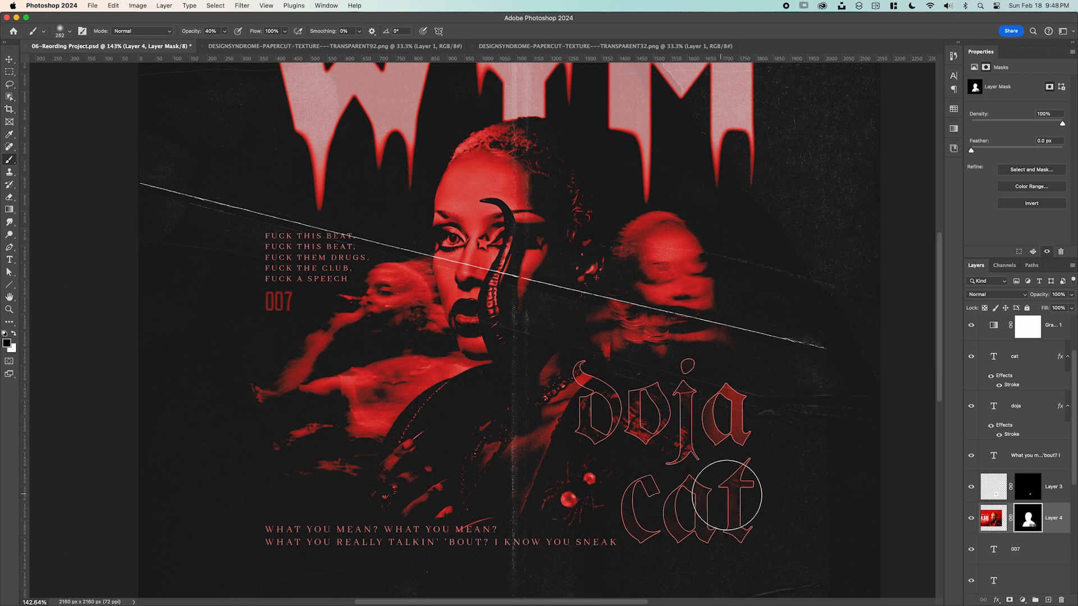
mouse_move(618, 423)
mouse_down()
mouse_move(642, 419)
mouse_move(599, 414)
mouse_move(666, 452)
mouse_move(728, 438)
mouse_up()
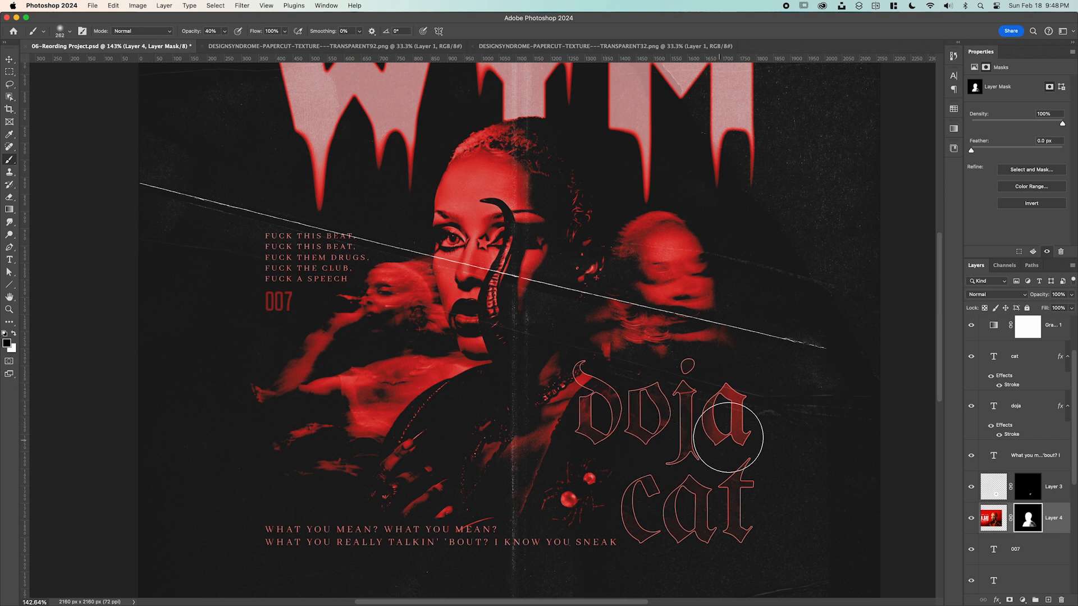
mouse_move(731, 440)
mouse_down()
mouse_move(658, 417)
mouse_move(731, 413)
mouse_up()
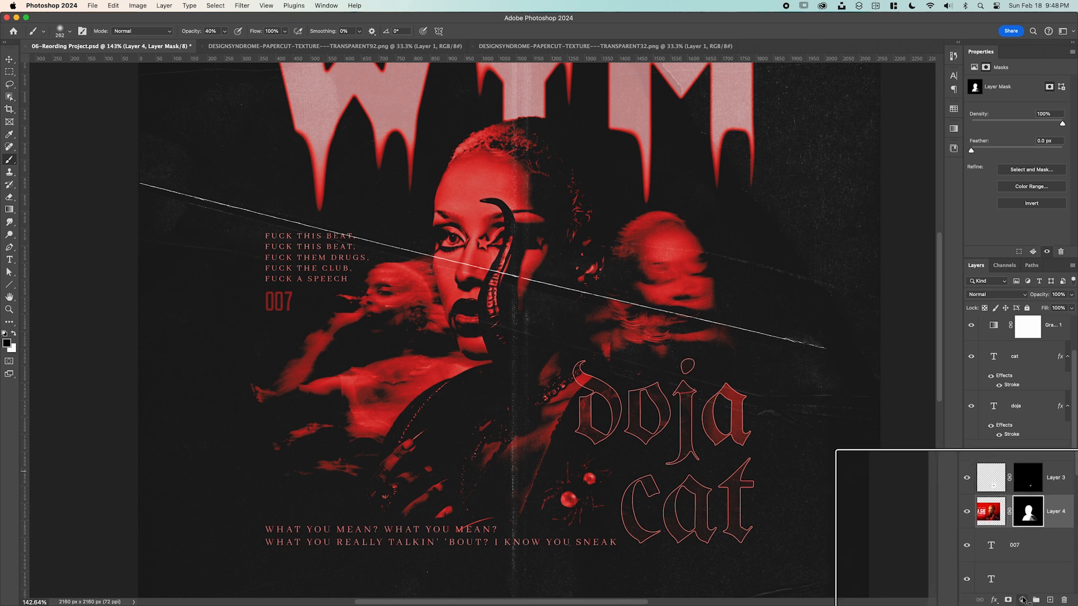
Add an Exposure adjustment clipped to Layer 4 and set its exposure to +0.30.
click(1023, 600)
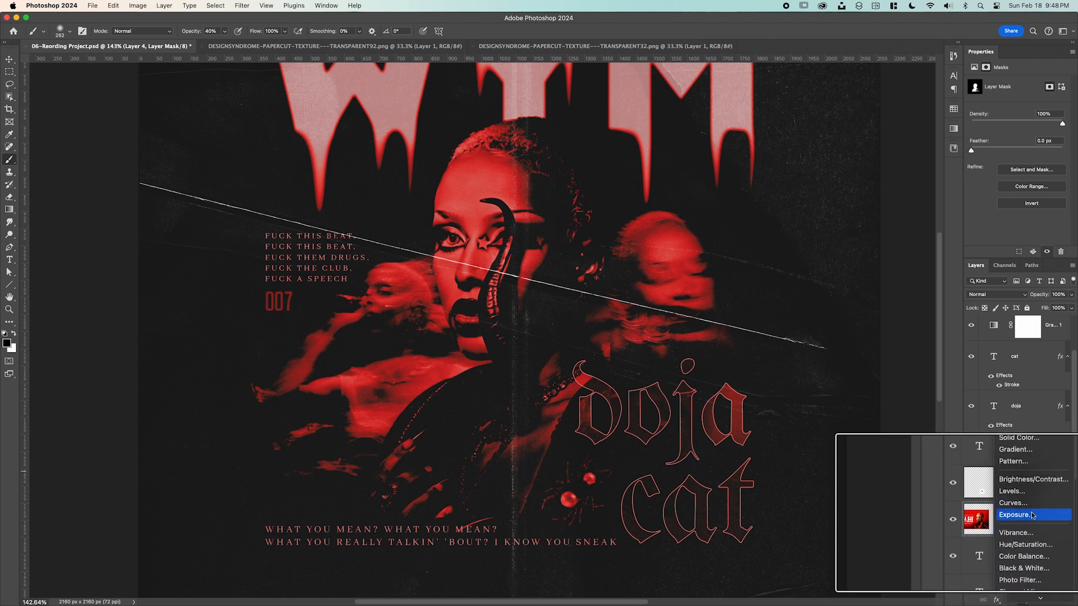
click(1019, 515)
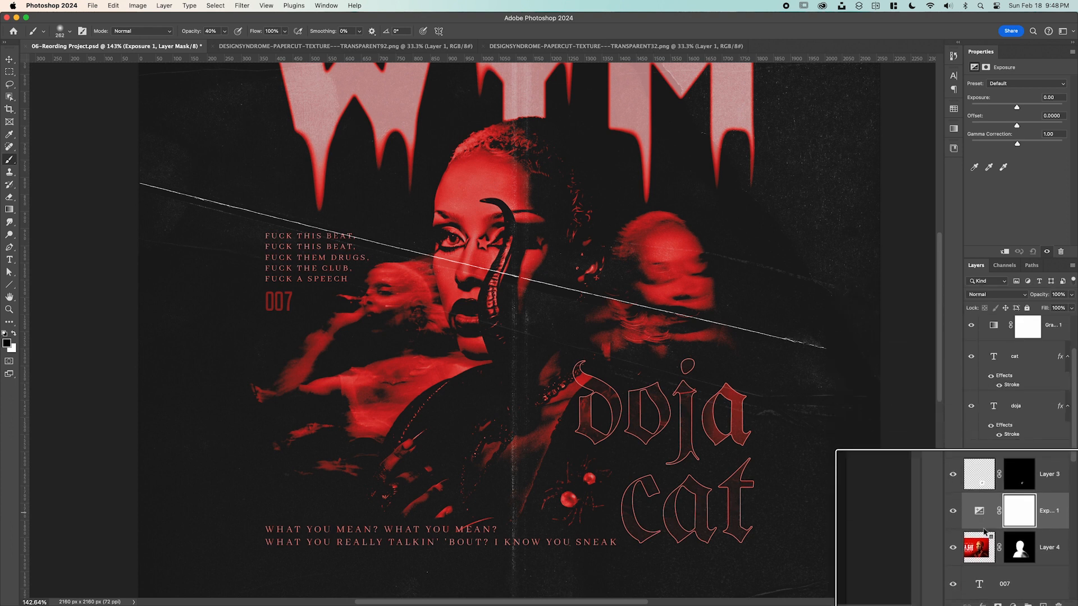
alt+click(1001, 529)
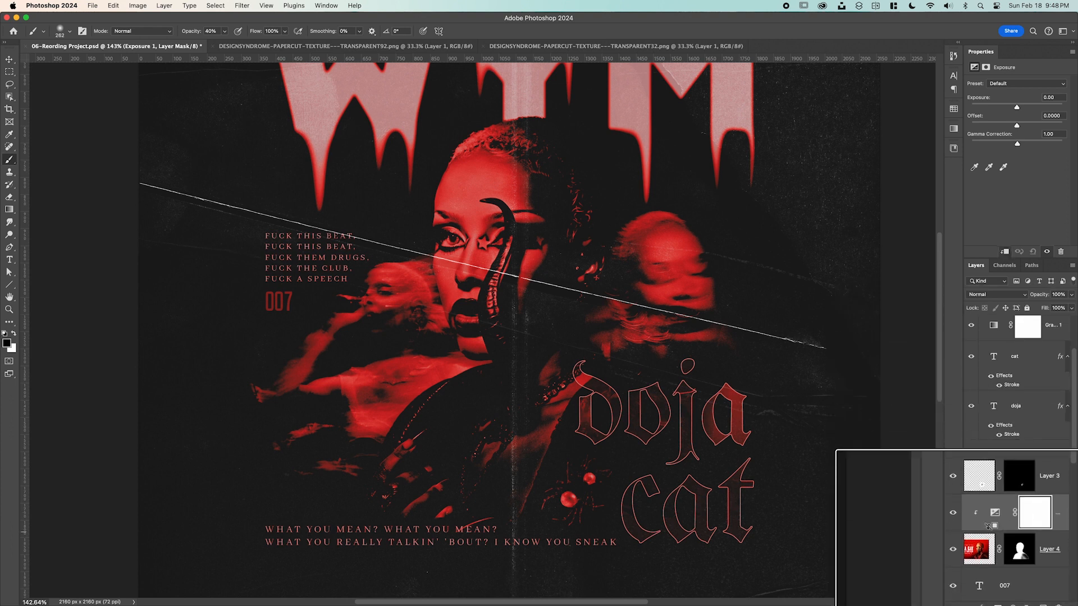
drag(1006, 108, 1012, 108)
click(1054, 97)
text(30)
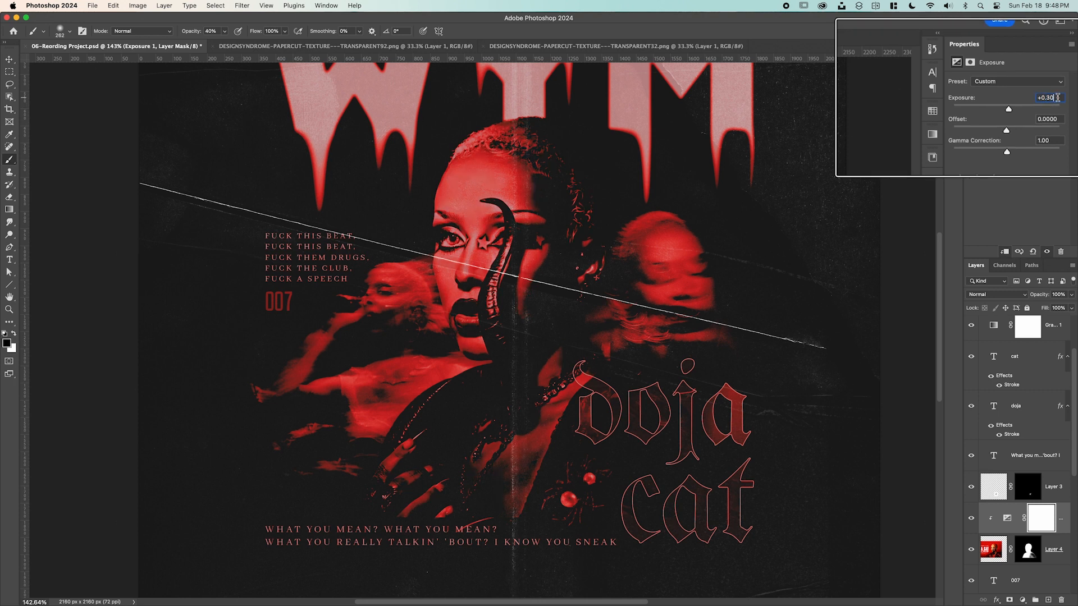
Toggle the Exposure adjustment above Layer 4 off and on to compare the brightness of the main portrait.
click(959, 520)
click(960, 519)
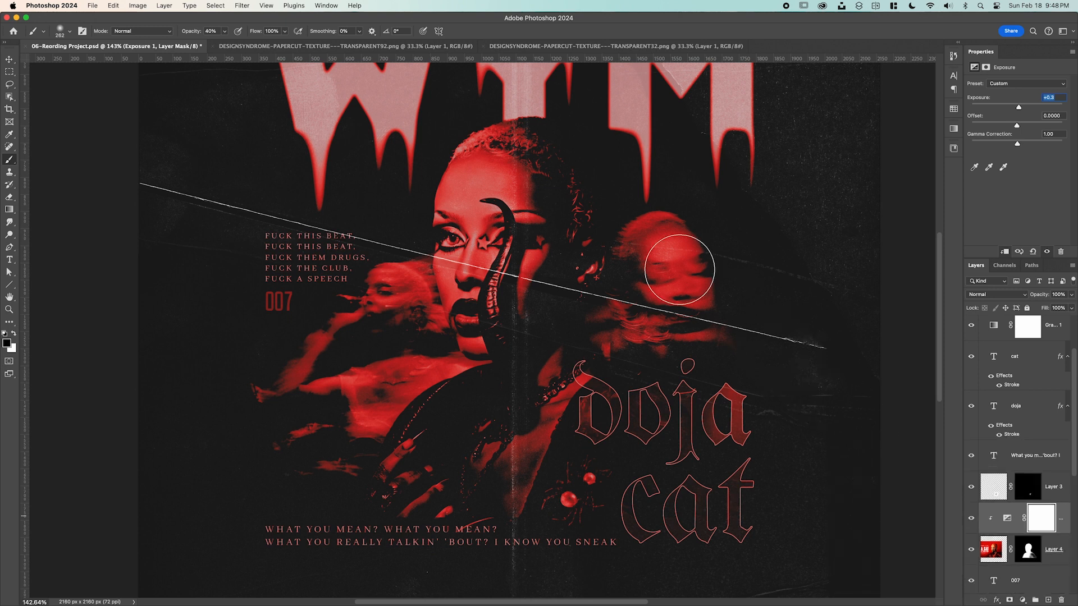
scroll(679, 269, down, 3)
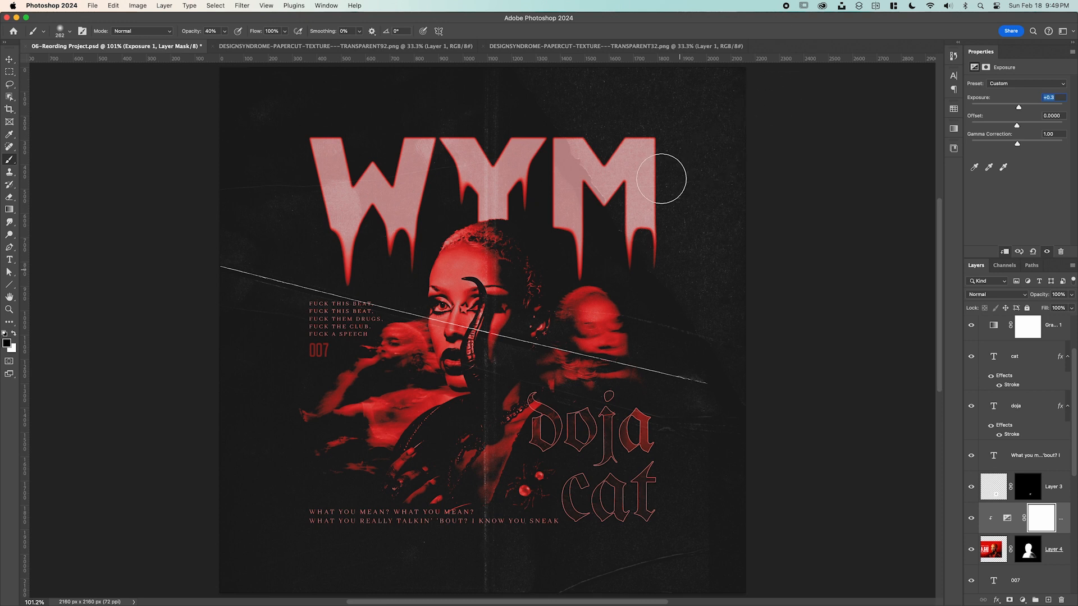
Move the Layer 5 paper texture down and slightly right so its white crease line crosses lower over the poster.
click(1023, 477)
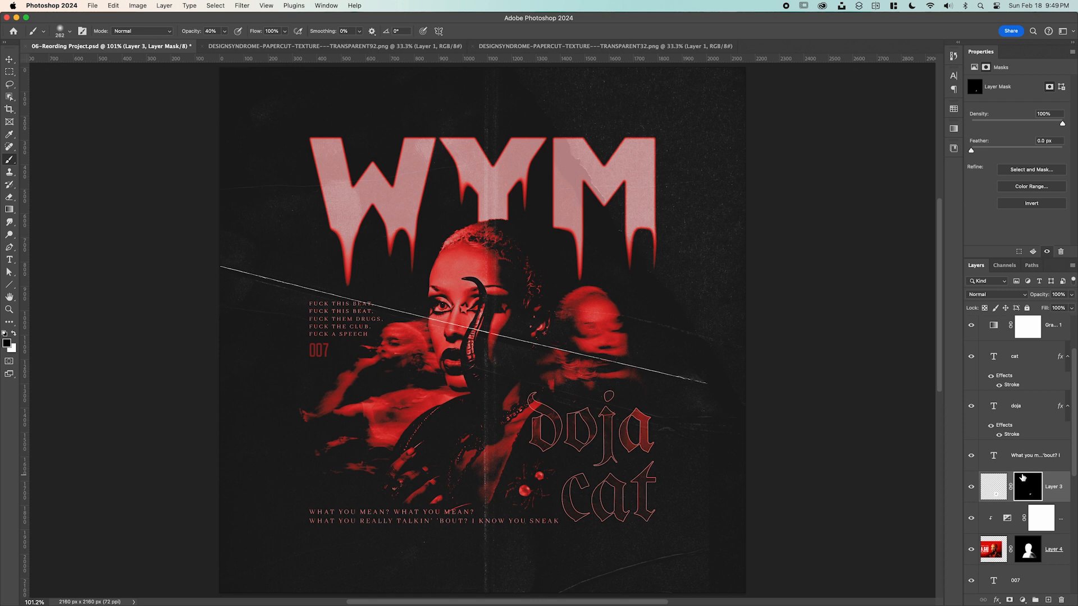
scroll(1027, 446, up, 2)
click(1017, 340)
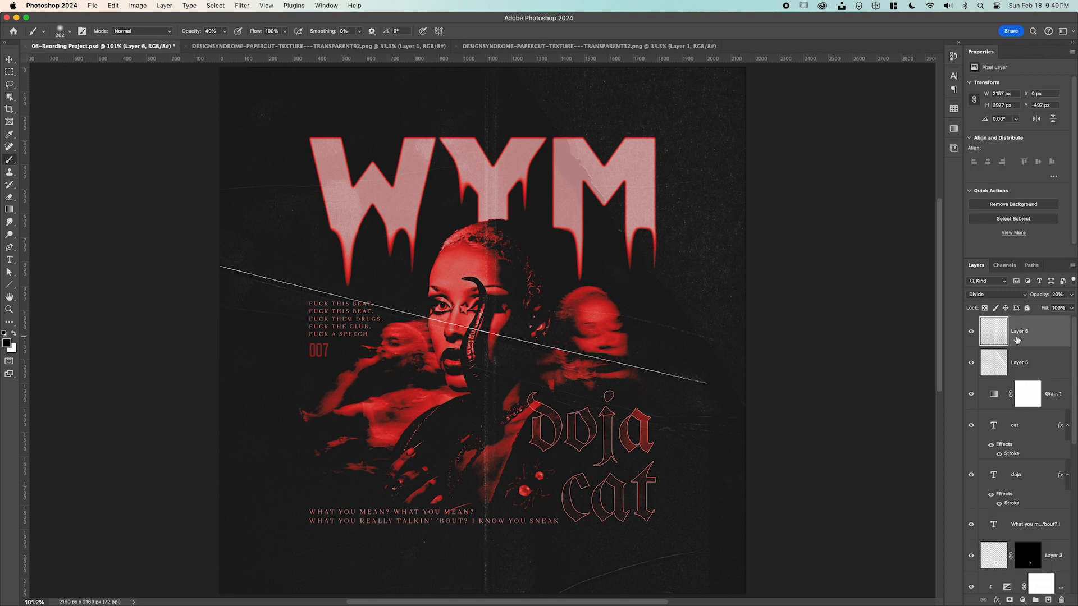
click(1011, 371)
key(v)
drag(611, 310, 623, 362)
Scale the Layer 5 texture to about 2354 px wide to span the canvas, and shift it down to about Y -435 px.
key(super+t)
drag(753, 332, 793, 330)
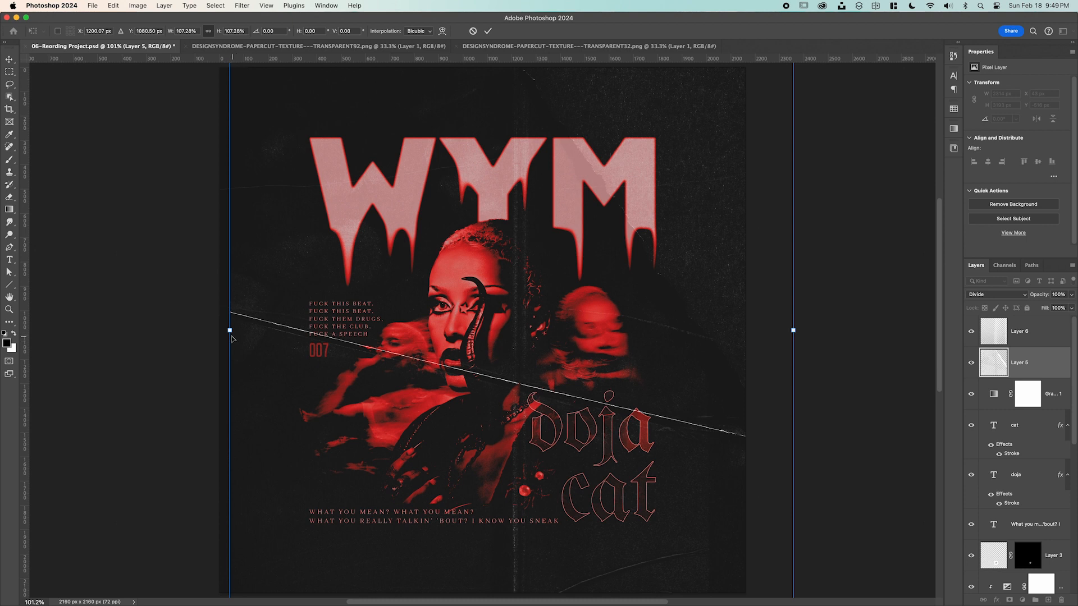
drag(230, 331, 221, 330)
key(Return)
drag(590, 323, 591, 348)
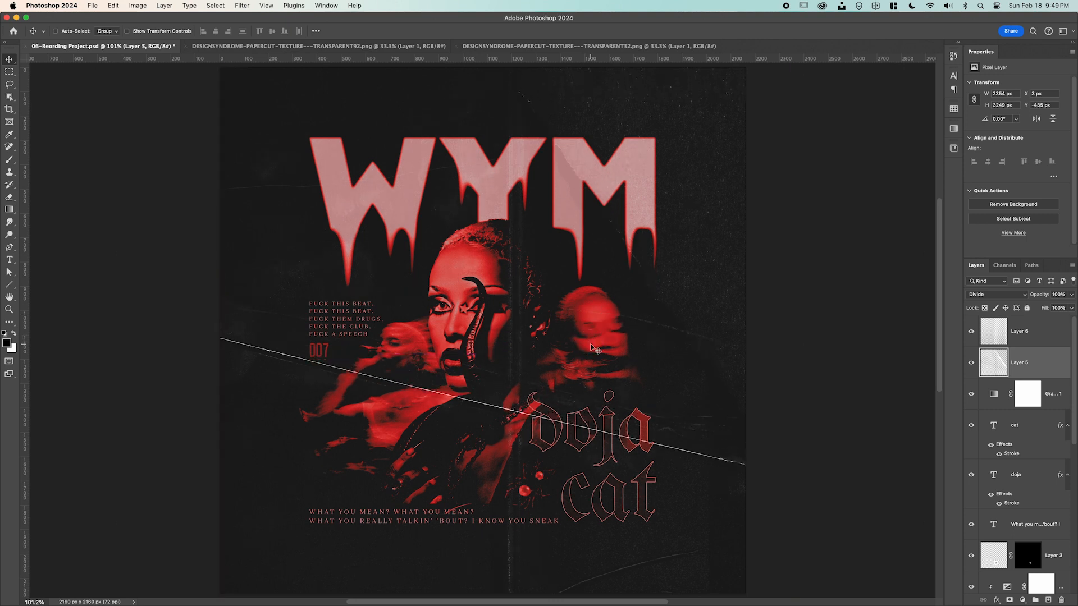